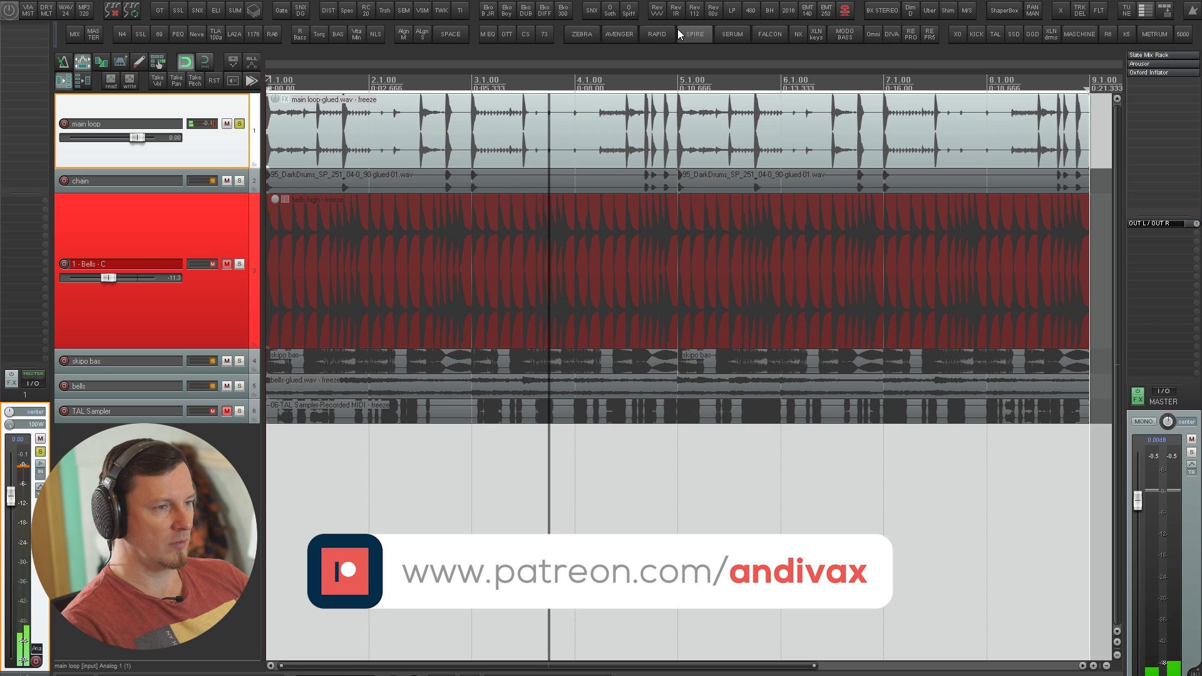
Add the soothe2 plug-in to the "main loop" track and move its window clear of the track controls
click(610, 12)
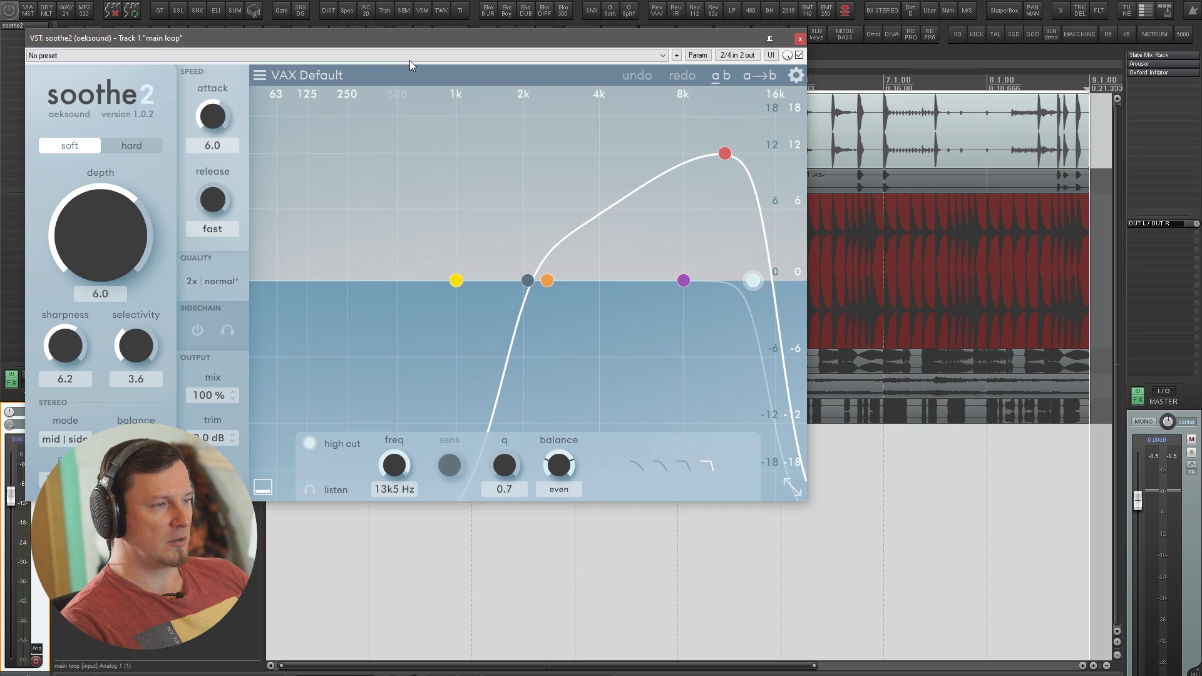
drag(397, 40, 637, 58)
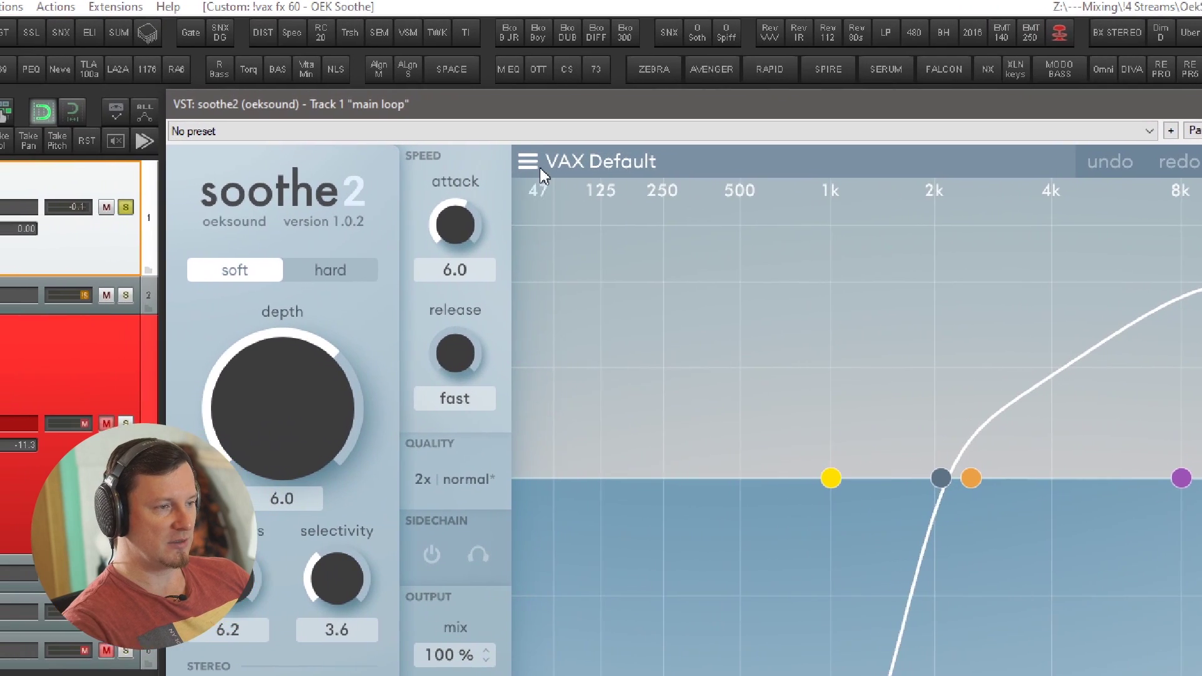
Browse the soothe2 preset categories, search the presets for "vax", and leave the browser with VAX Default still loaded
click(529, 162)
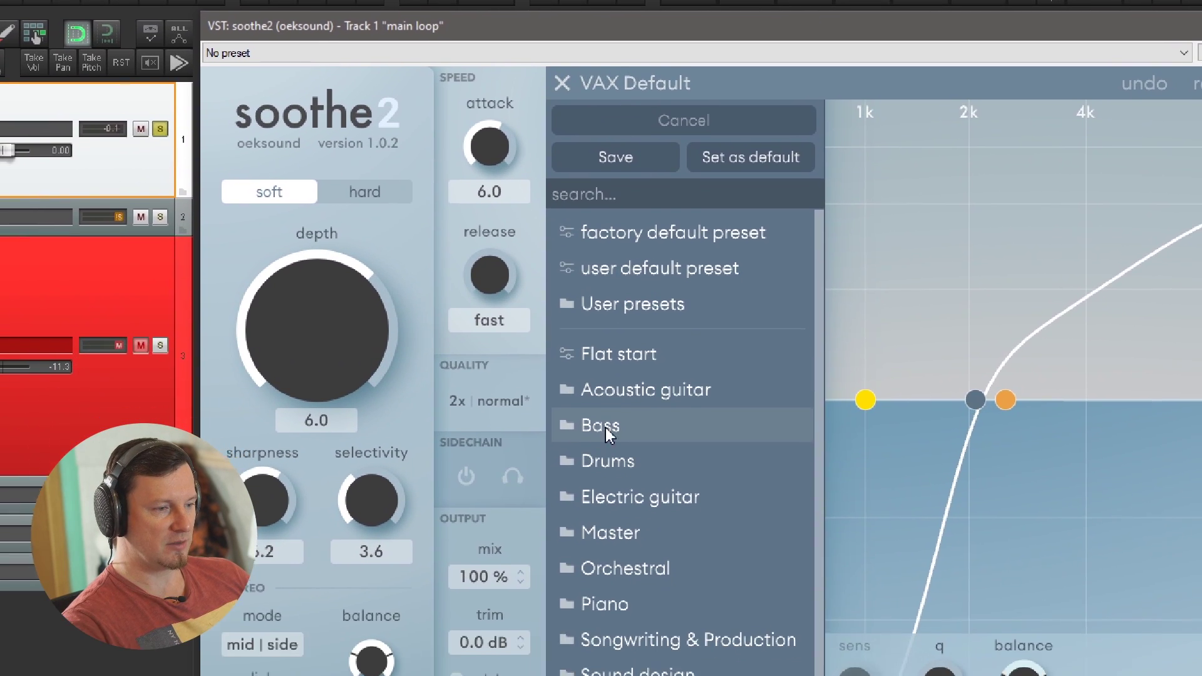
mouse_move(577, 499)
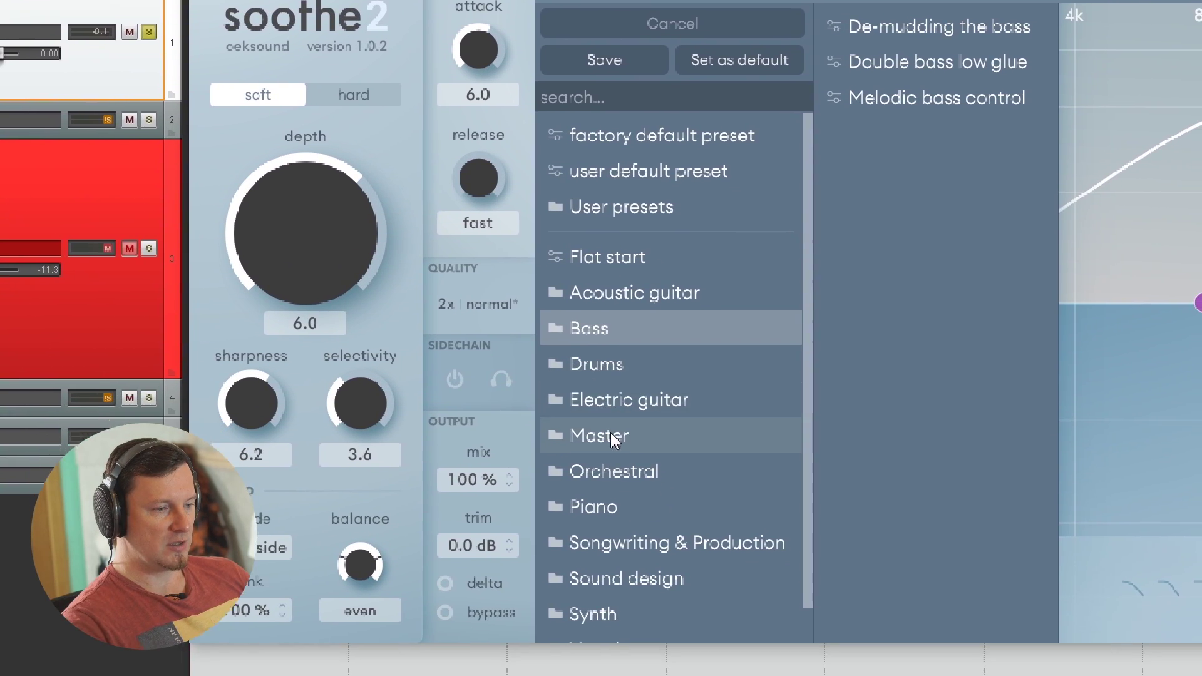
click(619, 498)
click(632, 360)
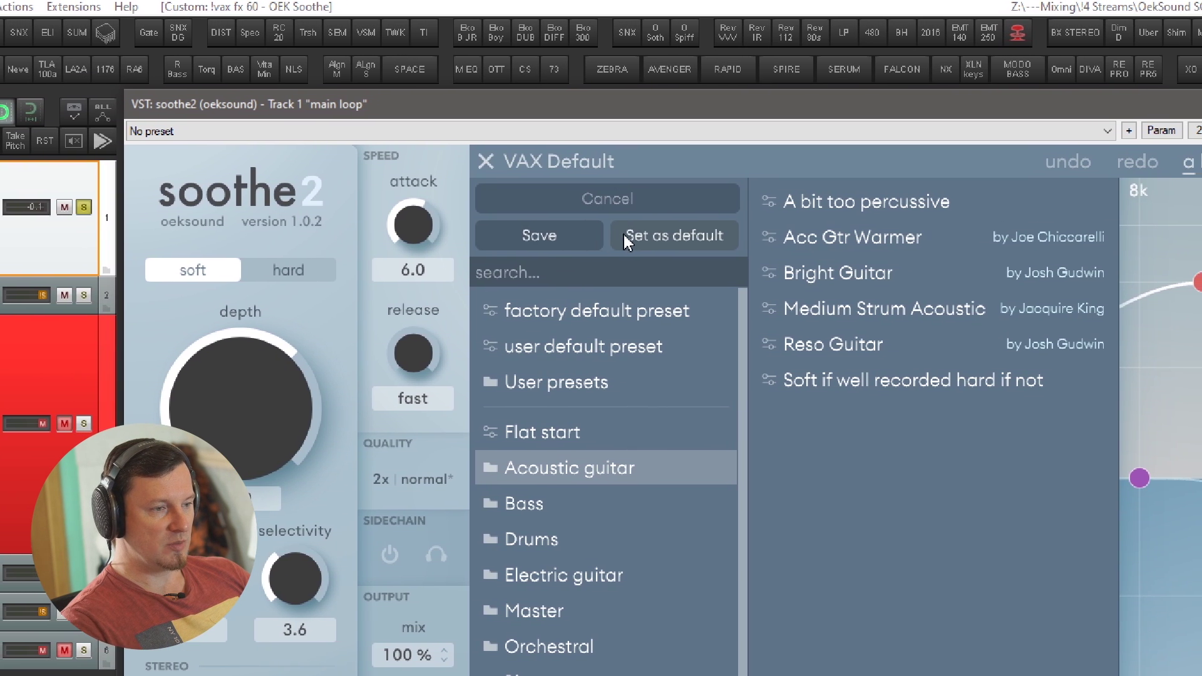
click(537, 273)
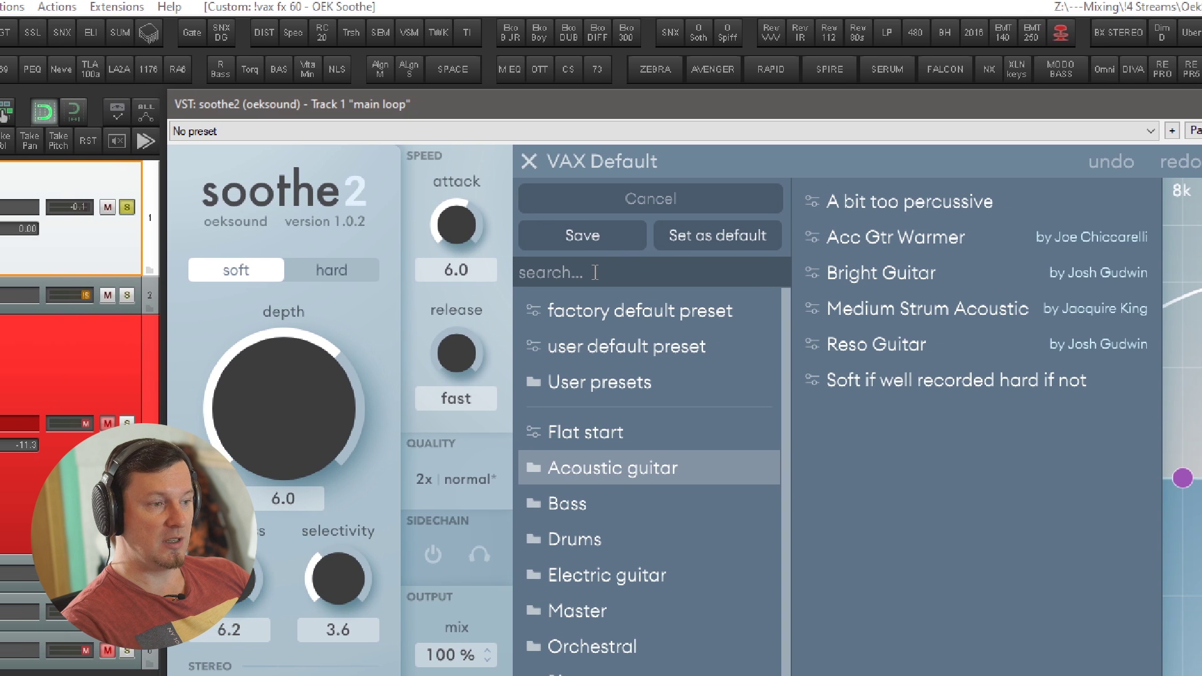
text(vax)
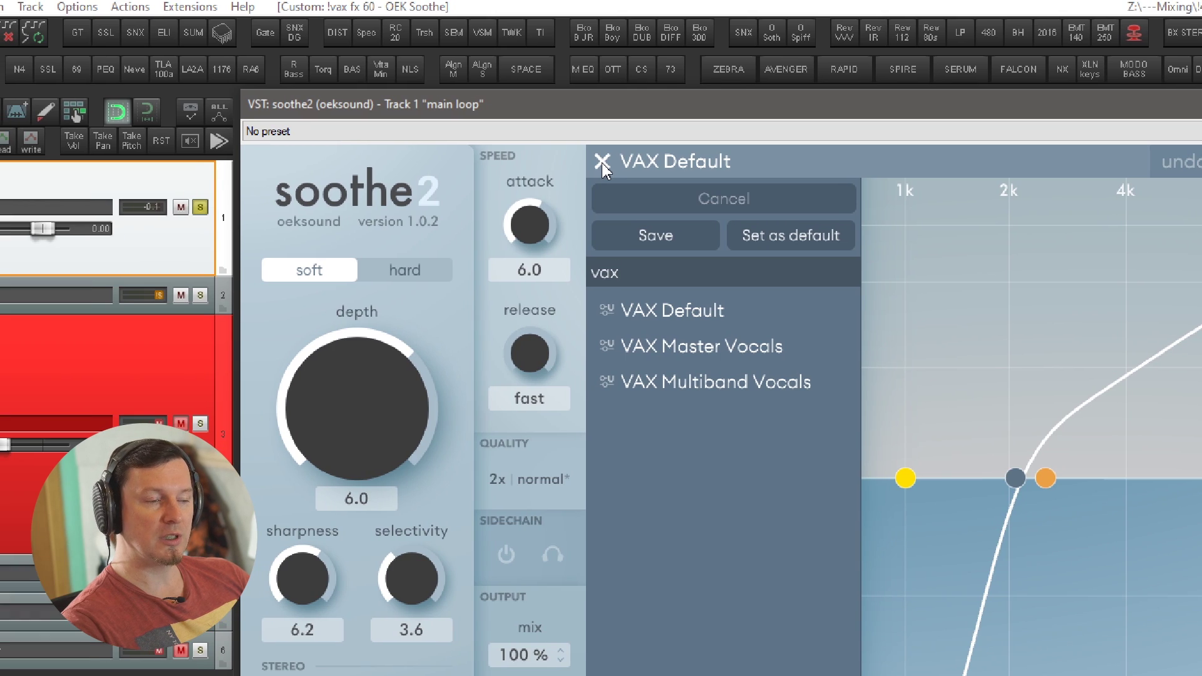
click(602, 163)
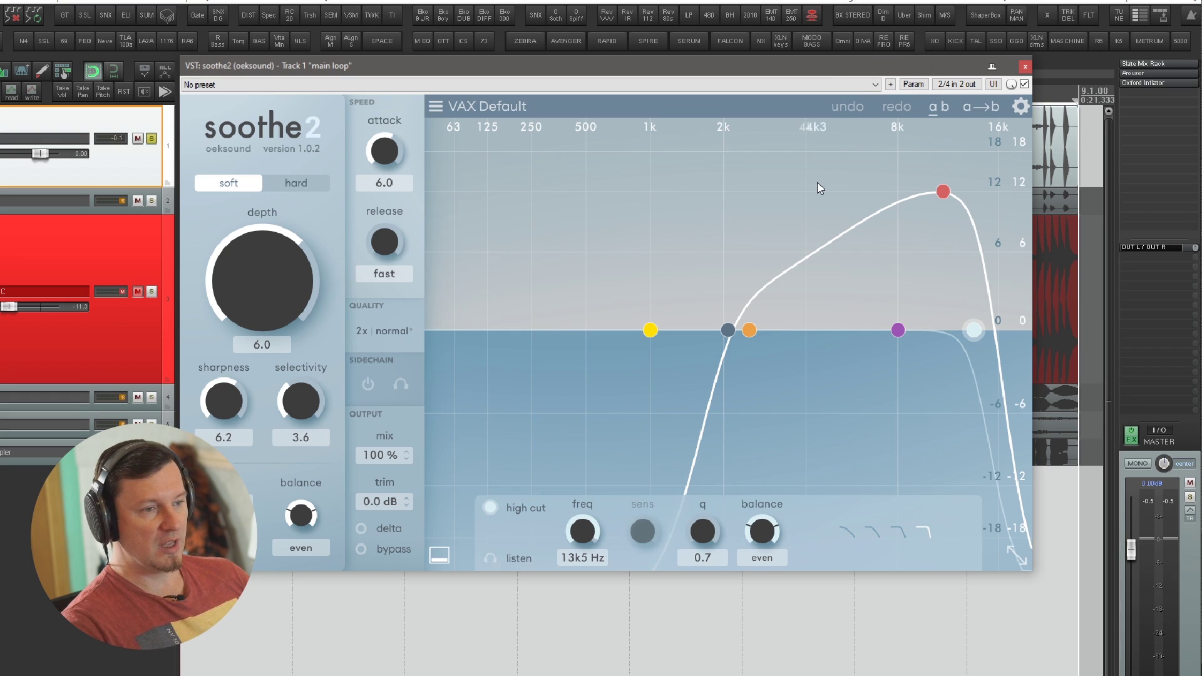
Raise the orange band 2 to about 9 dB at 4.1 kHz, and undo and redo that change
click(818, 189)
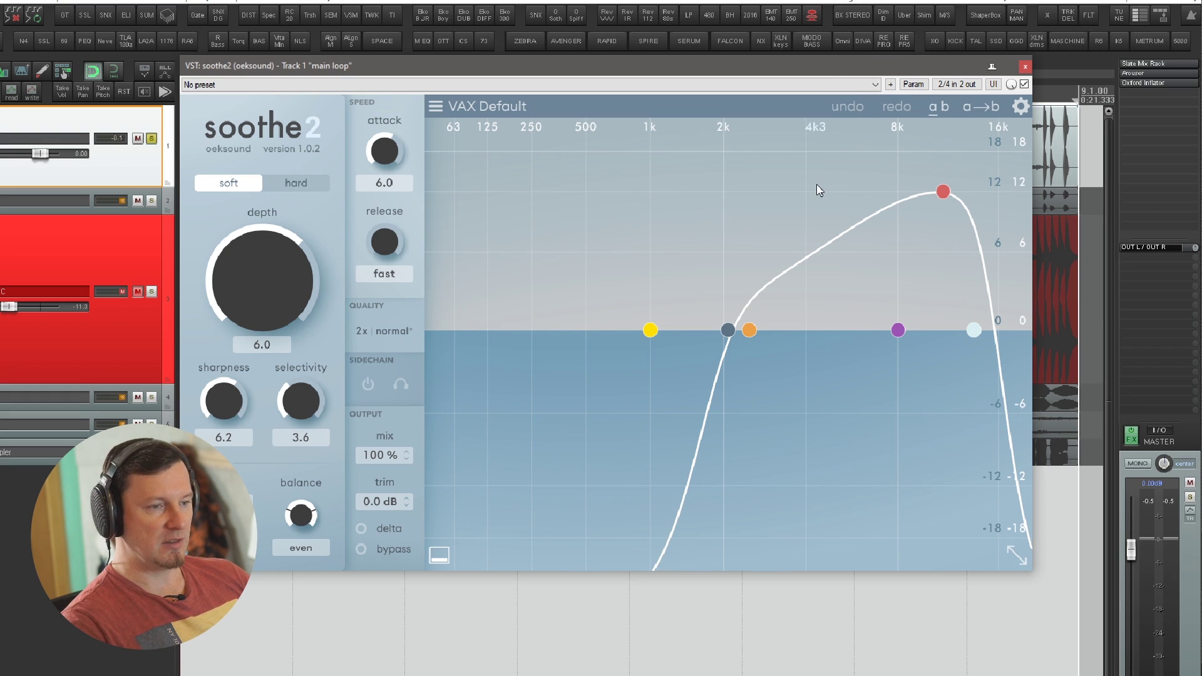
drag(749, 330, 812, 218)
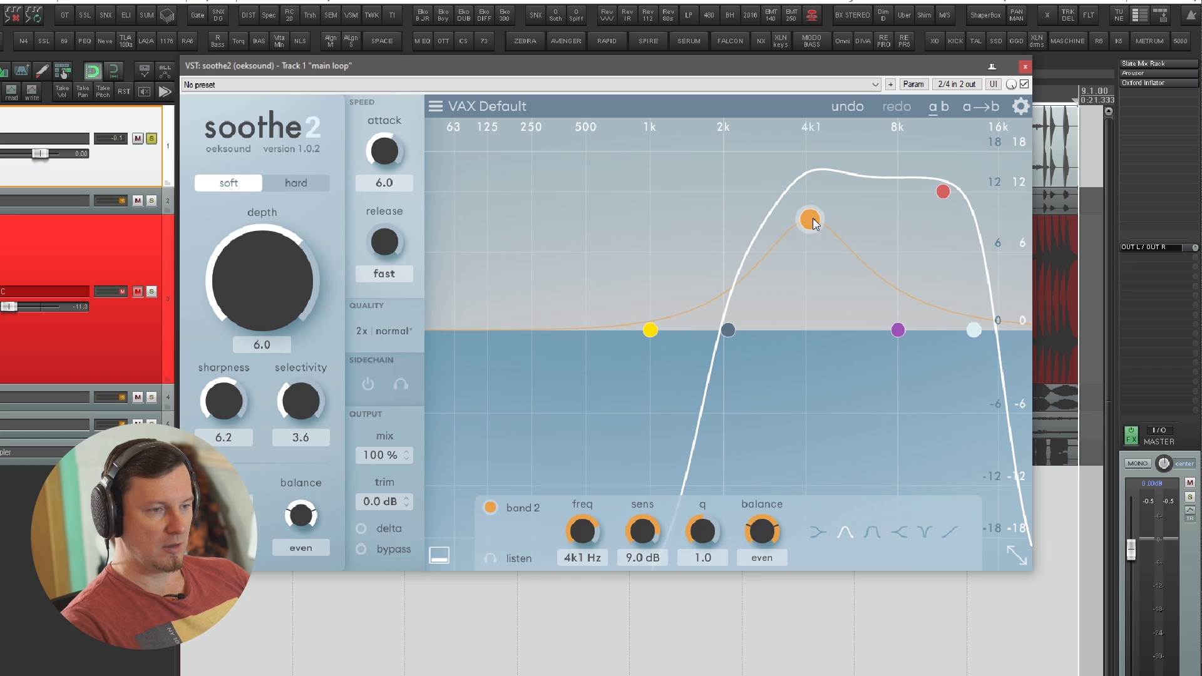
click(848, 106)
click(897, 107)
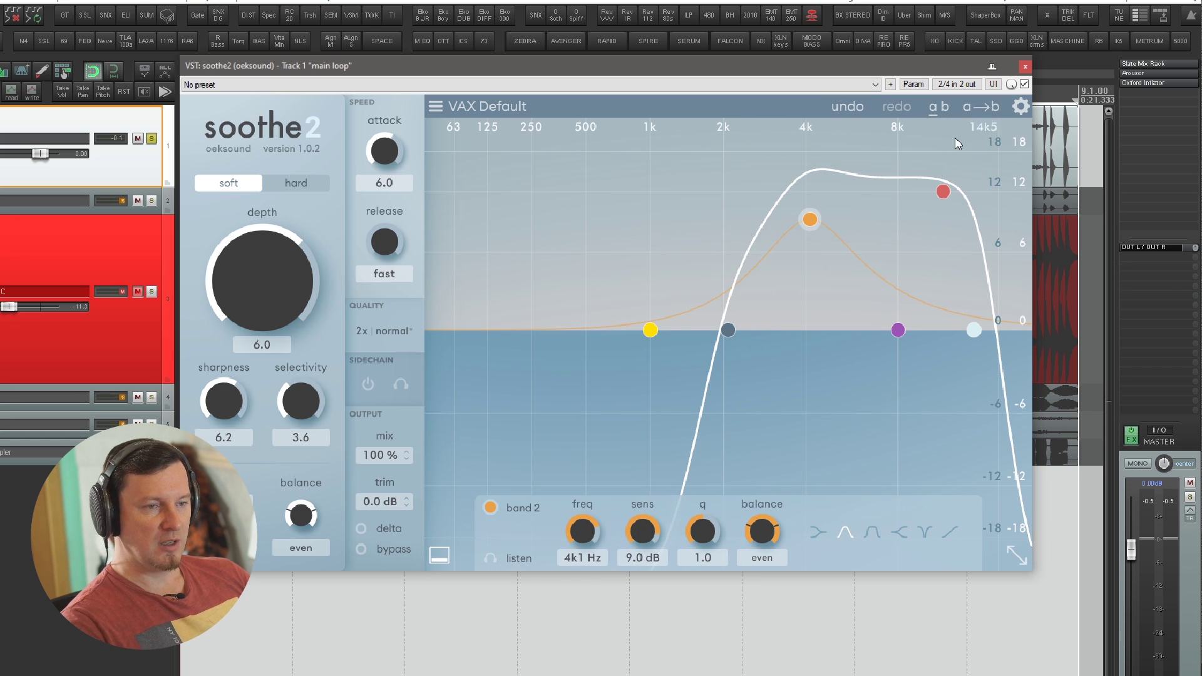
click(998, 112)
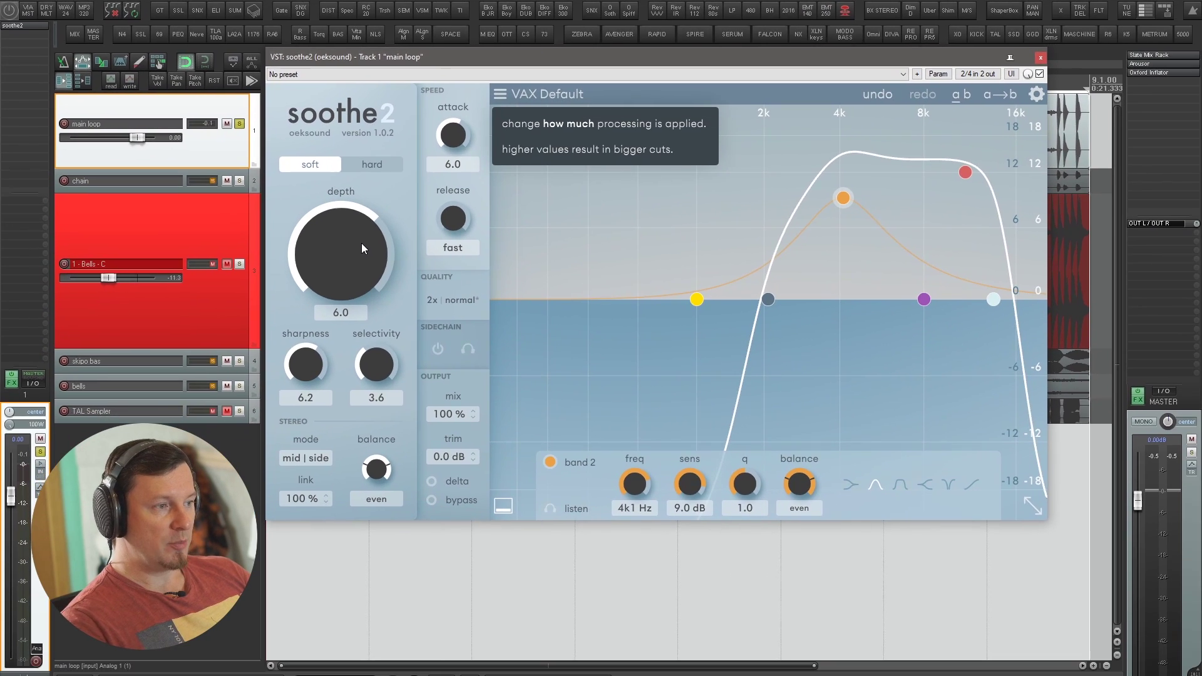
Lower the depth to 0.7 and switch the detection mode to hard
drag(359, 243, 360, 271)
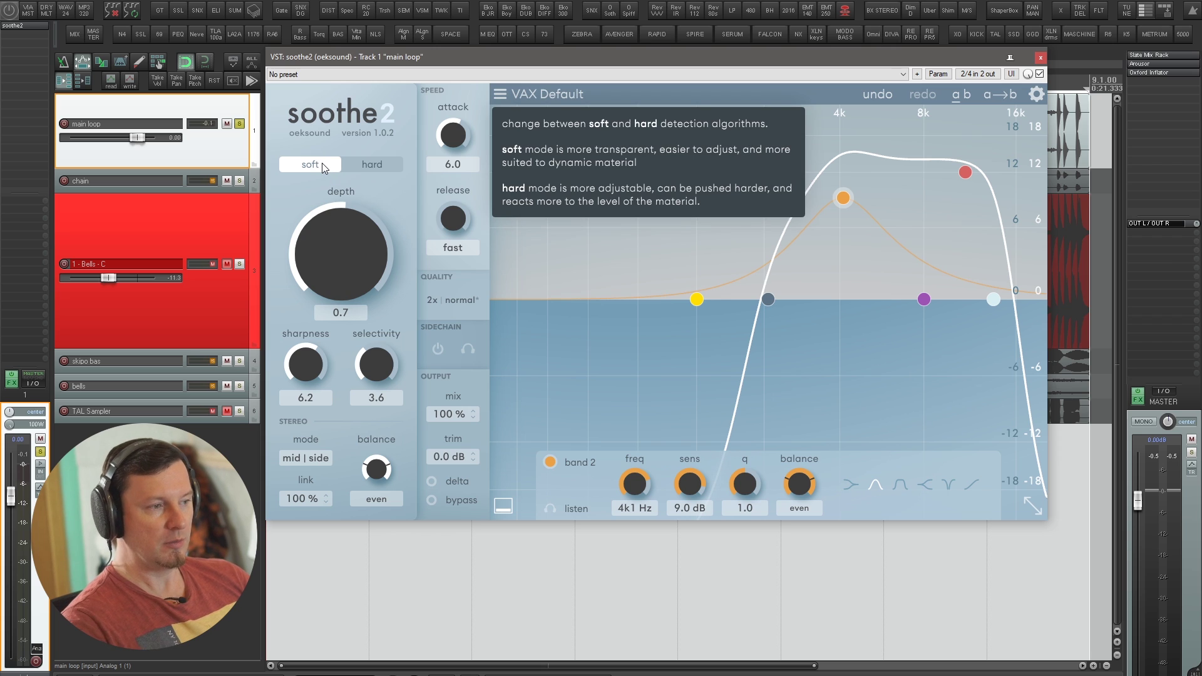
click(369, 164)
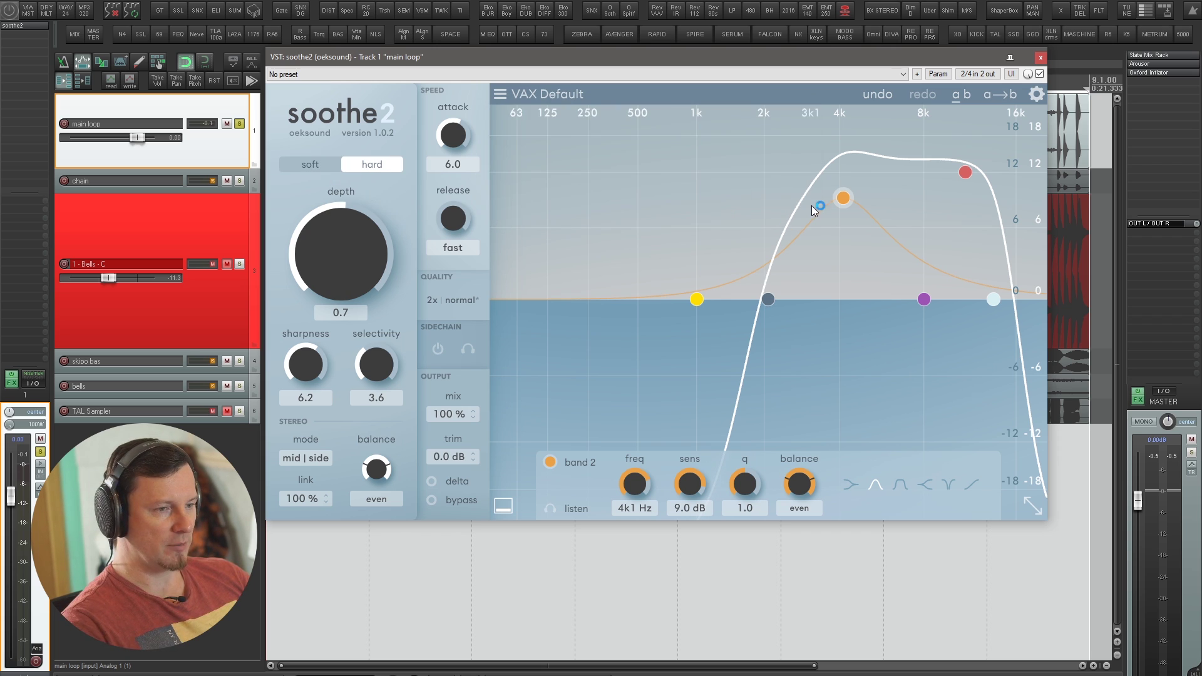
Focus the curve with band 2 at 3.9 kHz, band 3 at 3.7 kHz with Q 2.2, both at 12 dB, and the high cut at 6.3 kHz
mouse_move(847, 200)
mouse_down()
mouse_move(848, 257)
mouse_move(848, 215)
mouse_up()
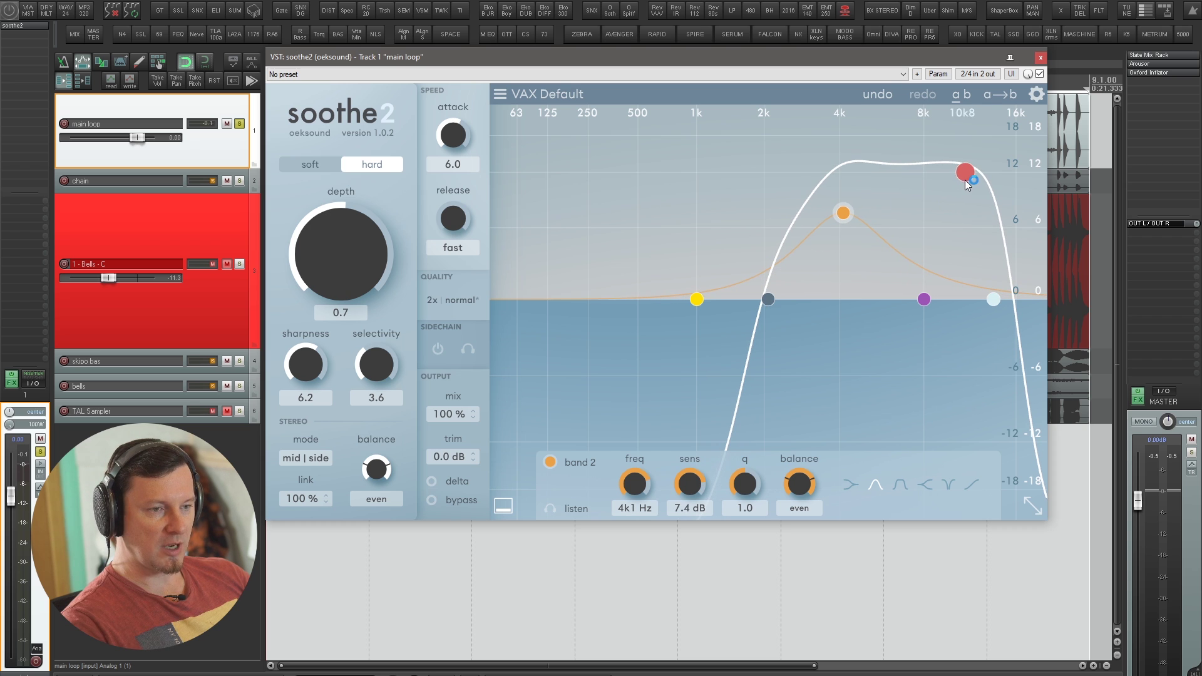
drag(964, 176, 951, 429)
drag(835, 190, 835, 98)
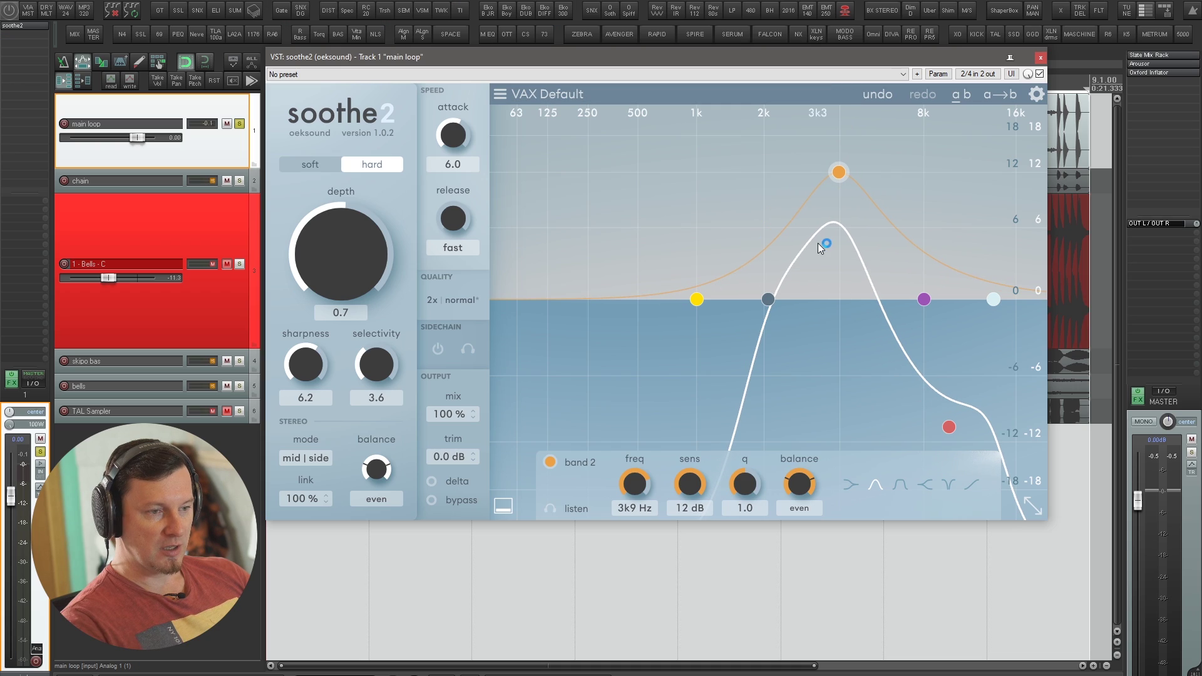
drag(949, 427, 832, 179)
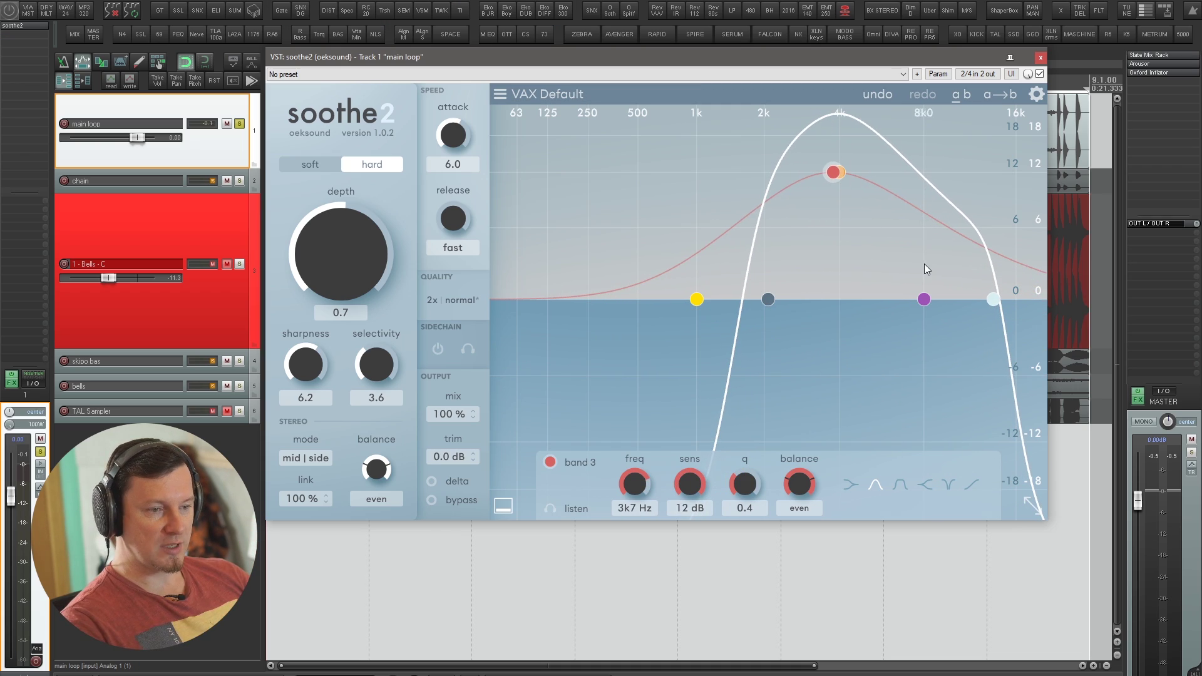
scroll(835, 174, up, 10)
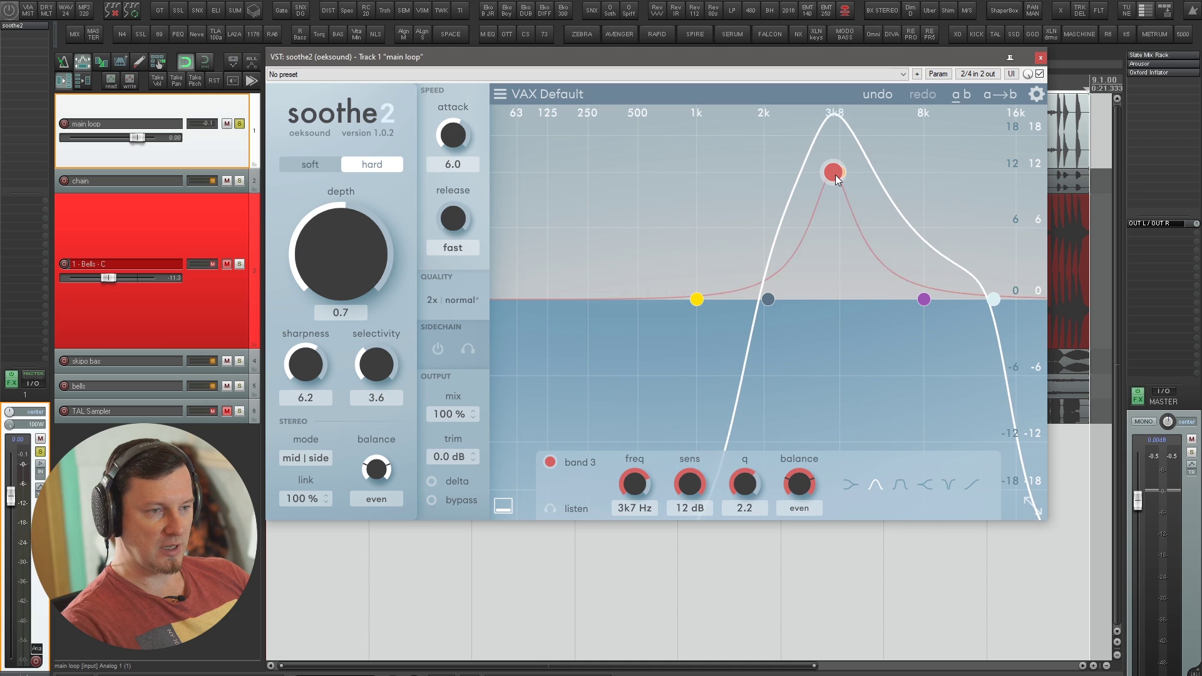
drag(992, 300, 895, 300)
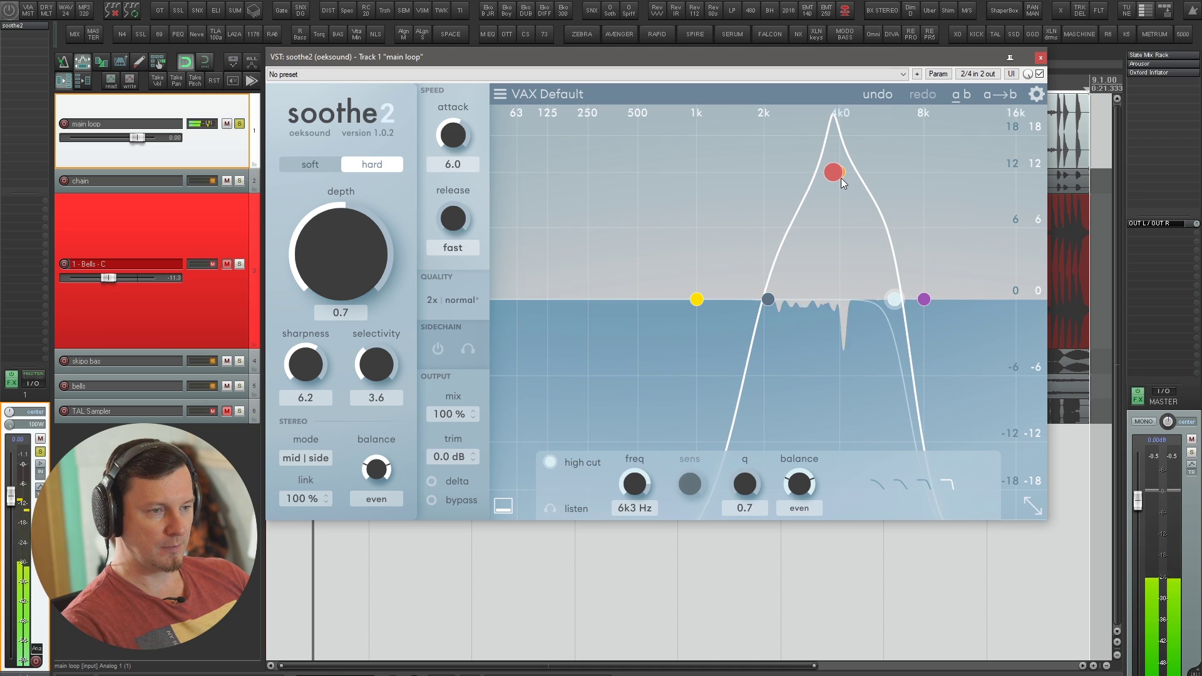
Raise the depth to 18.0 and compare the soft and hard detection modes during playback, ending on soft
drag(355, 257, 387, 112)
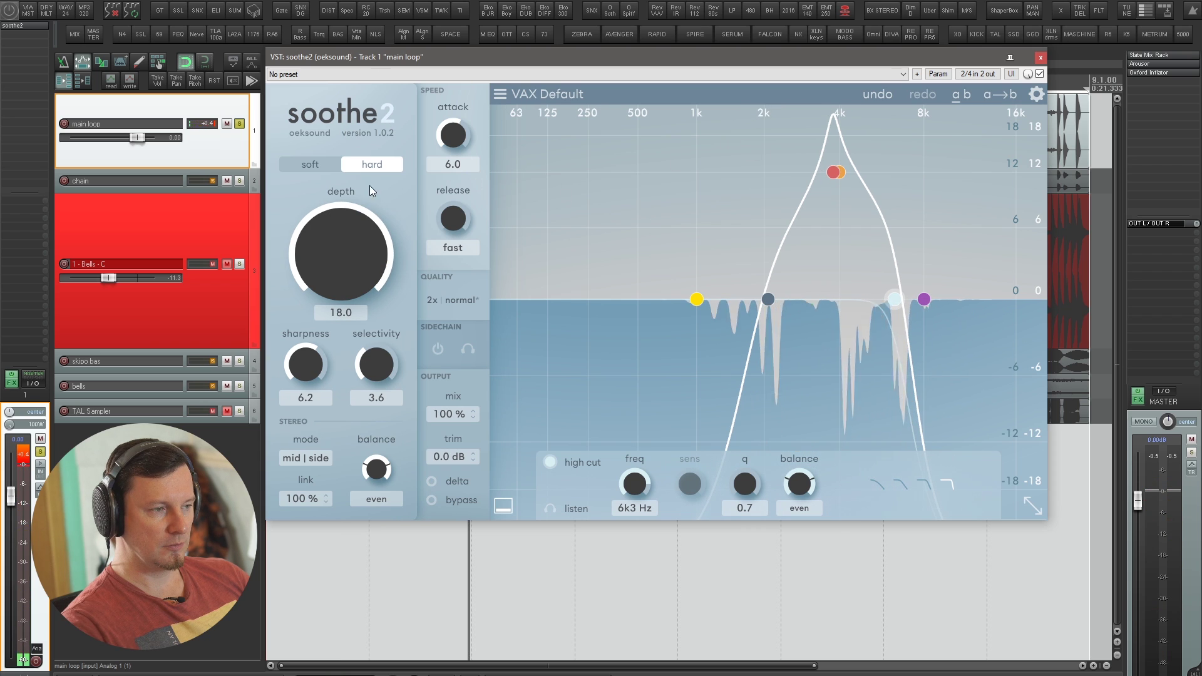
click(326, 164)
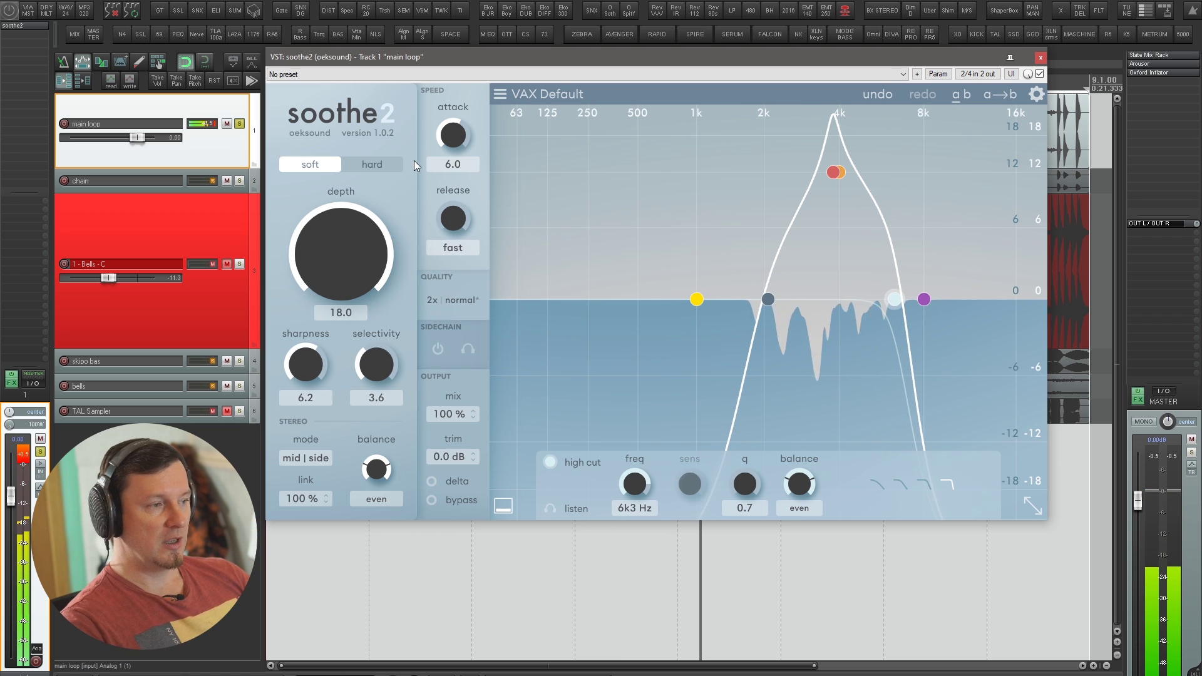
mouse_move(314, 164)
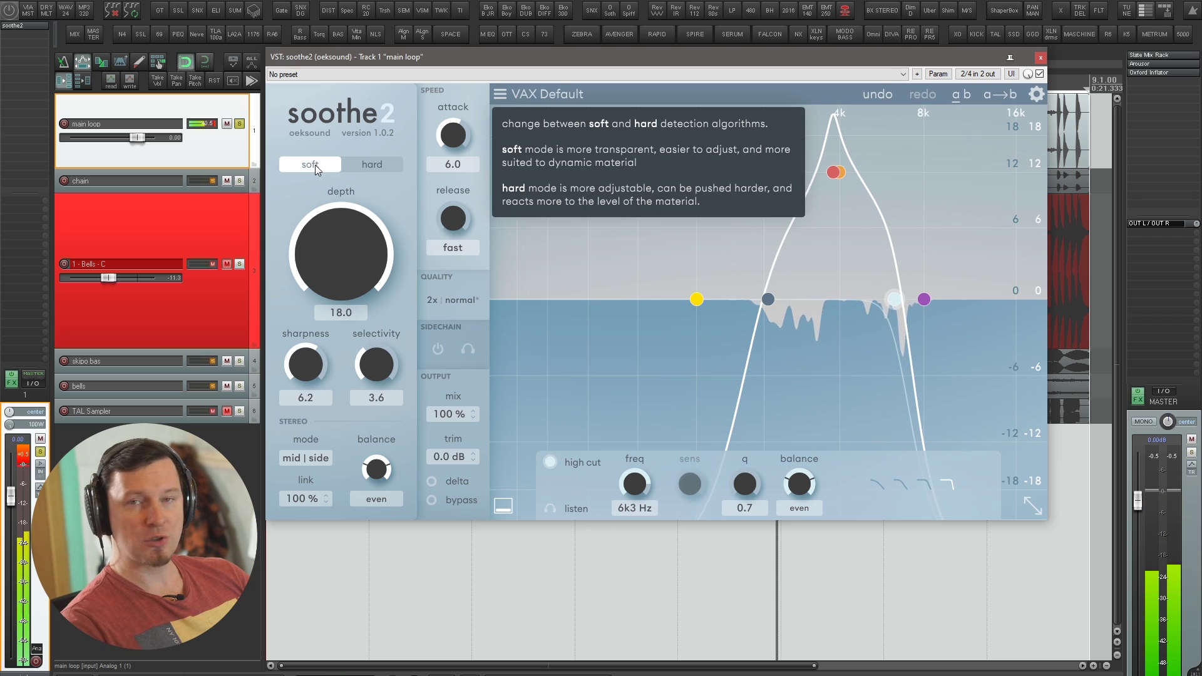
click(373, 166)
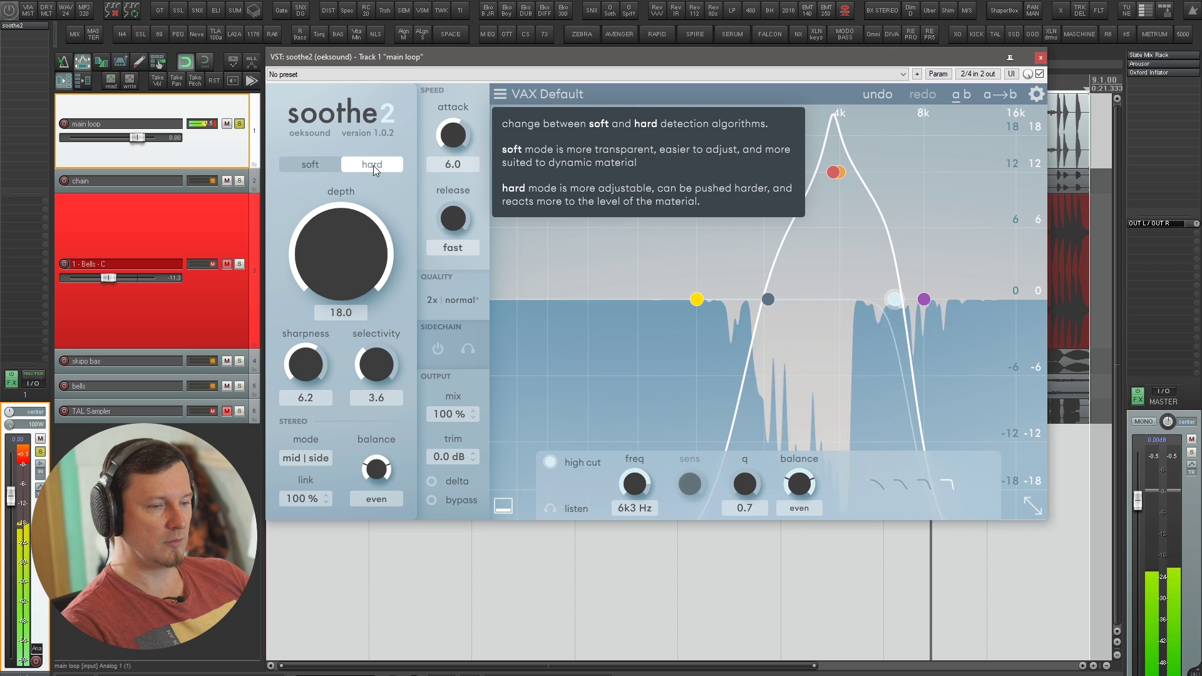
click(318, 169)
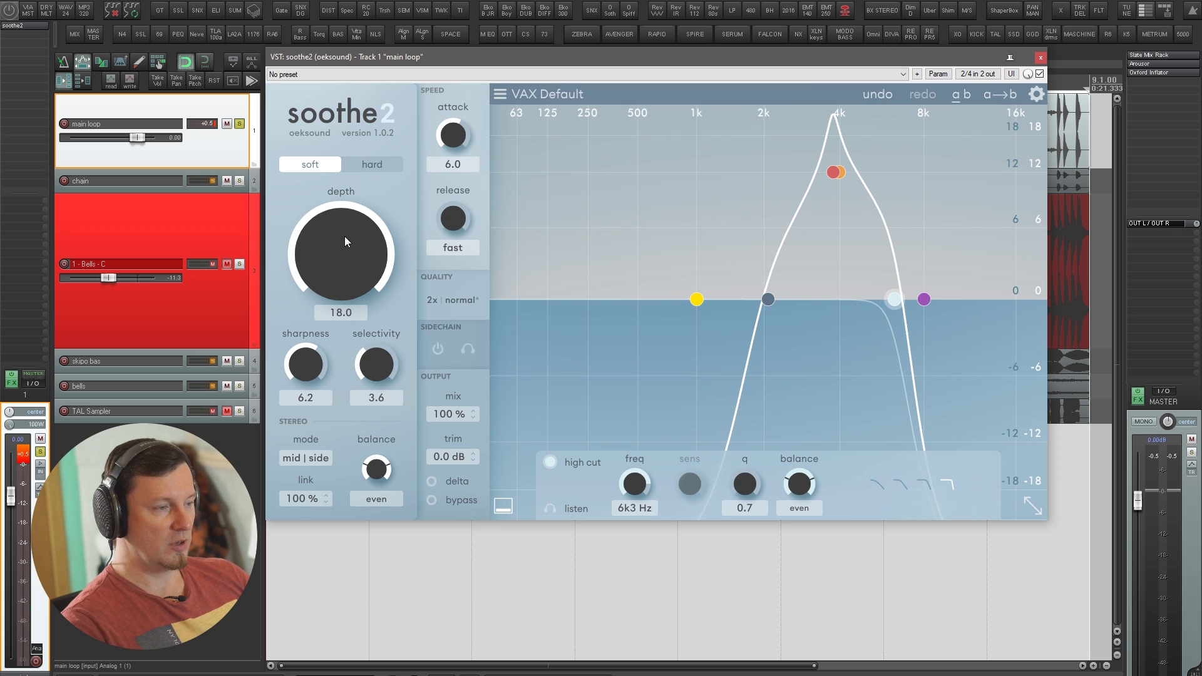
Set the depth to 6.0 and lower the sharpness to 0.0
drag(344, 242, 352, 313)
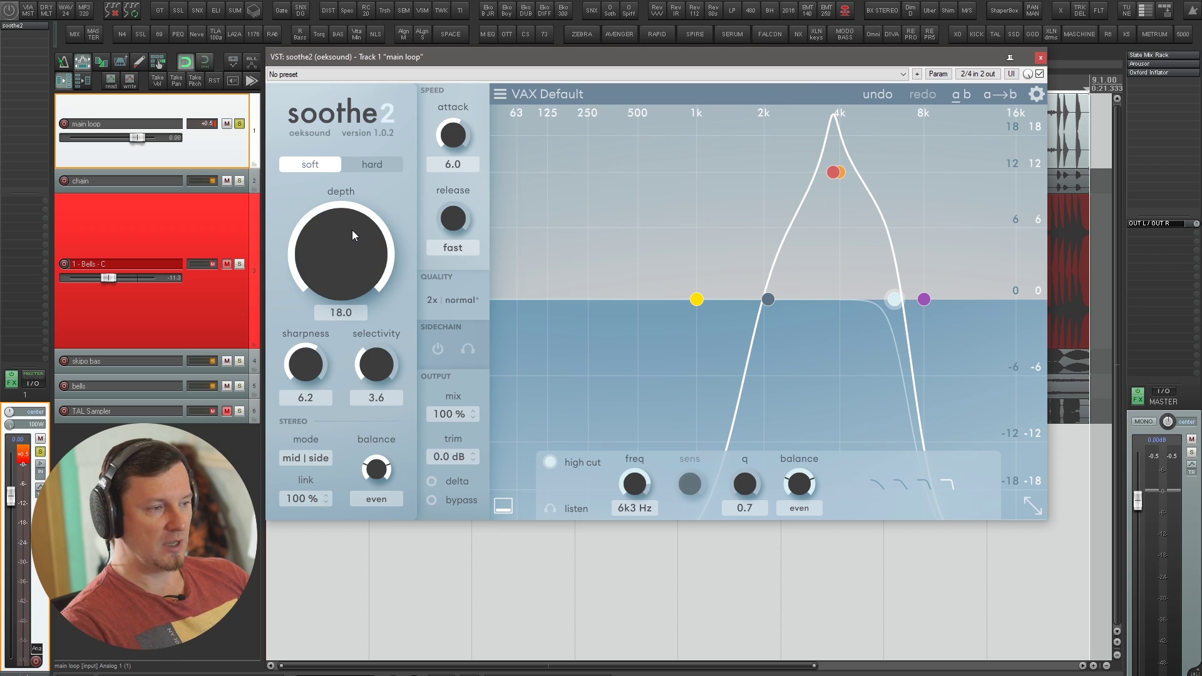
mouse_move(354, 226)
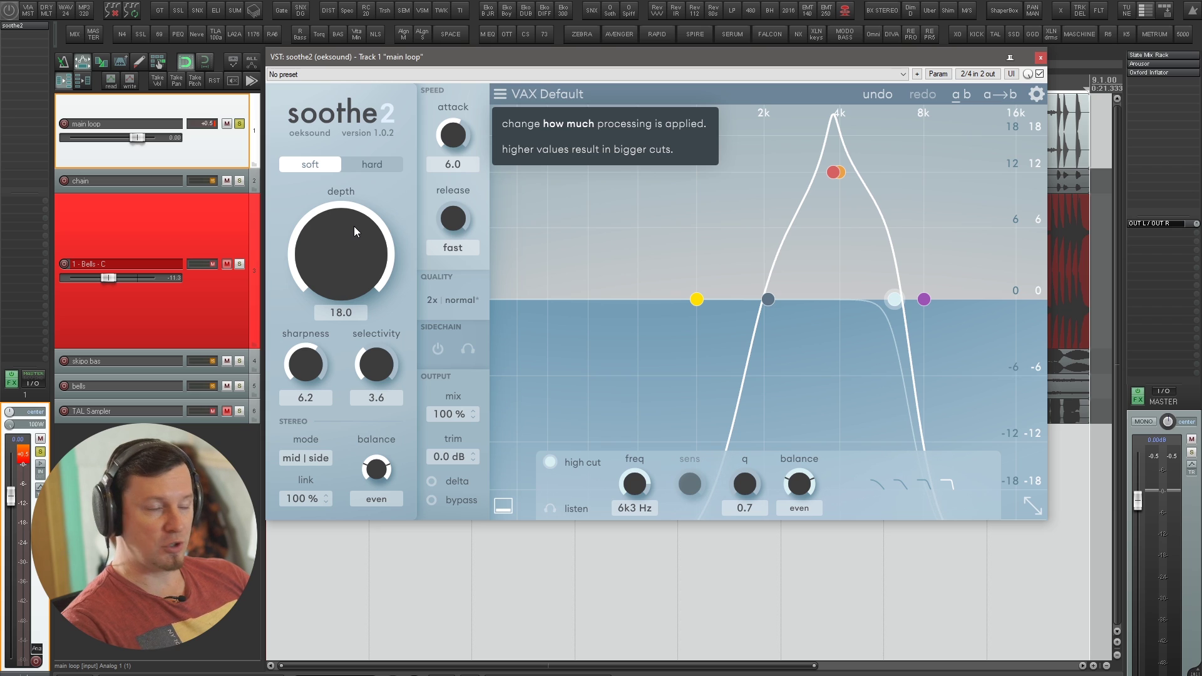
drag(348, 232, 351, 284)
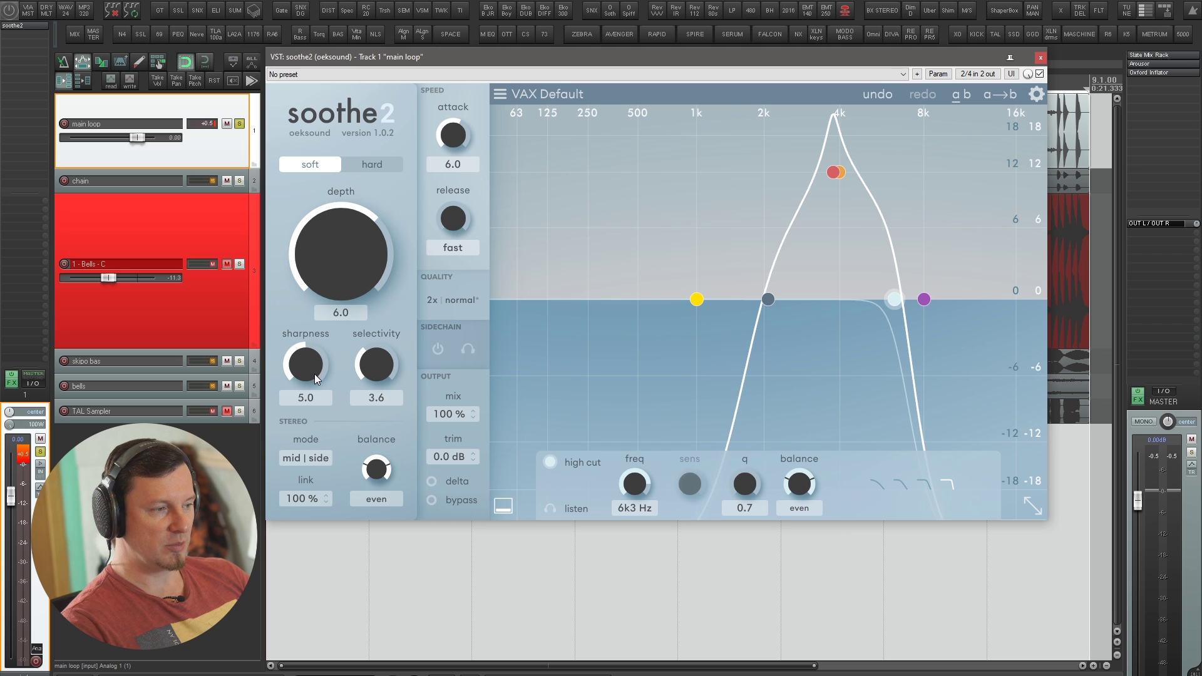
mouse_move(314, 374)
mouse_down()
mouse_move(317, 386)
mouse_move(316, 370)
mouse_up()
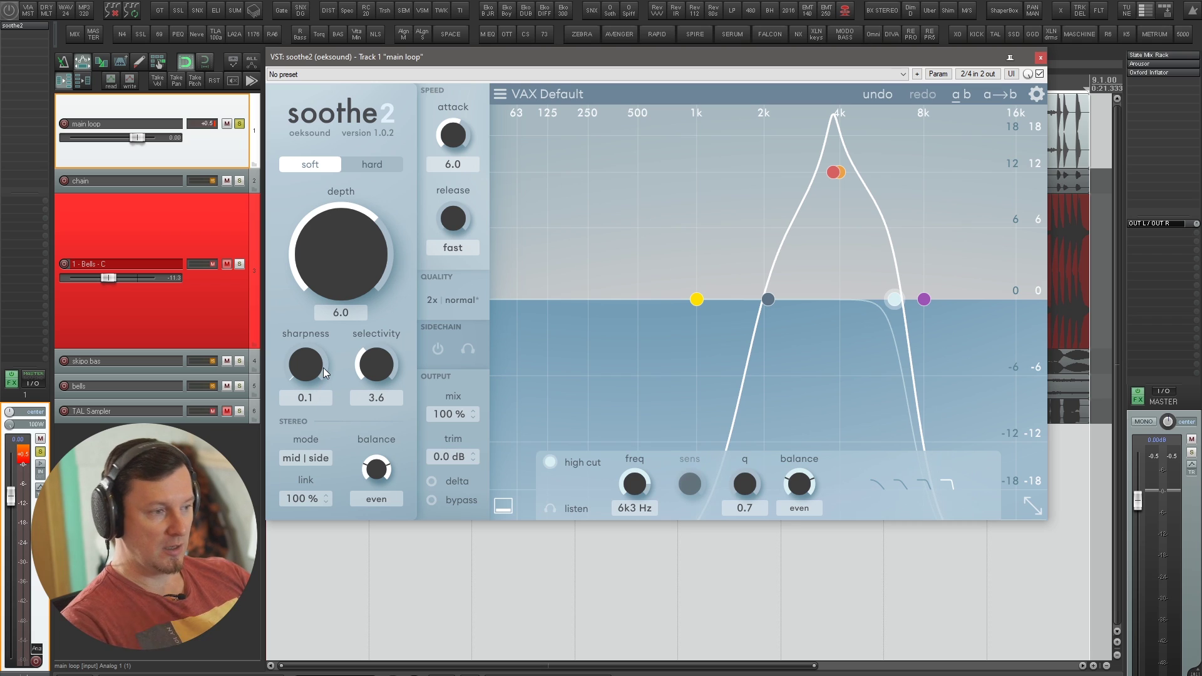
mouse_move(323, 366)
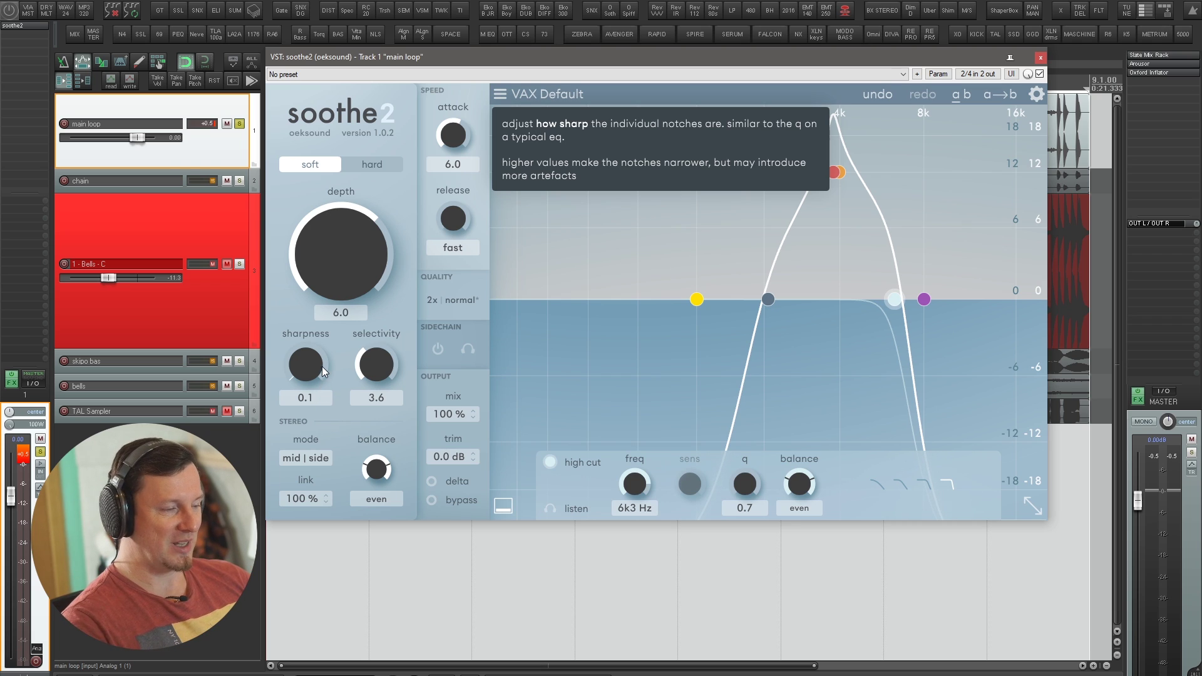
drag(322, 366, 305, 373)
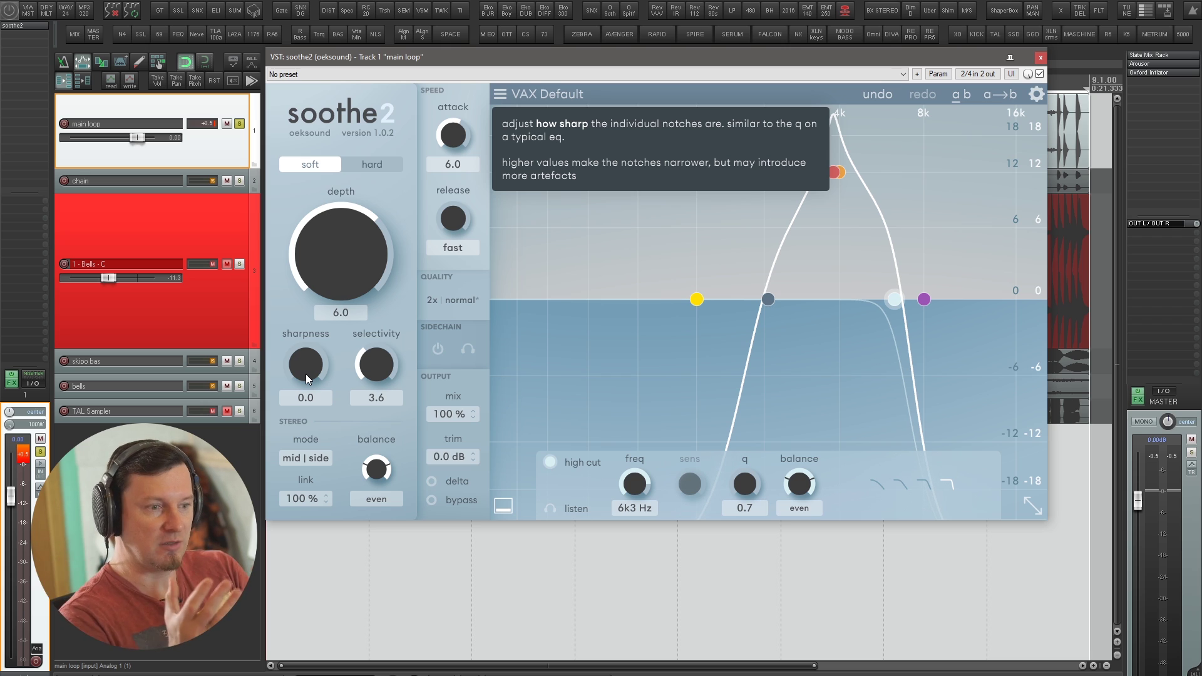
Play the loop, raising the depth to 17.7 and switching detection to hard mode
key(space)
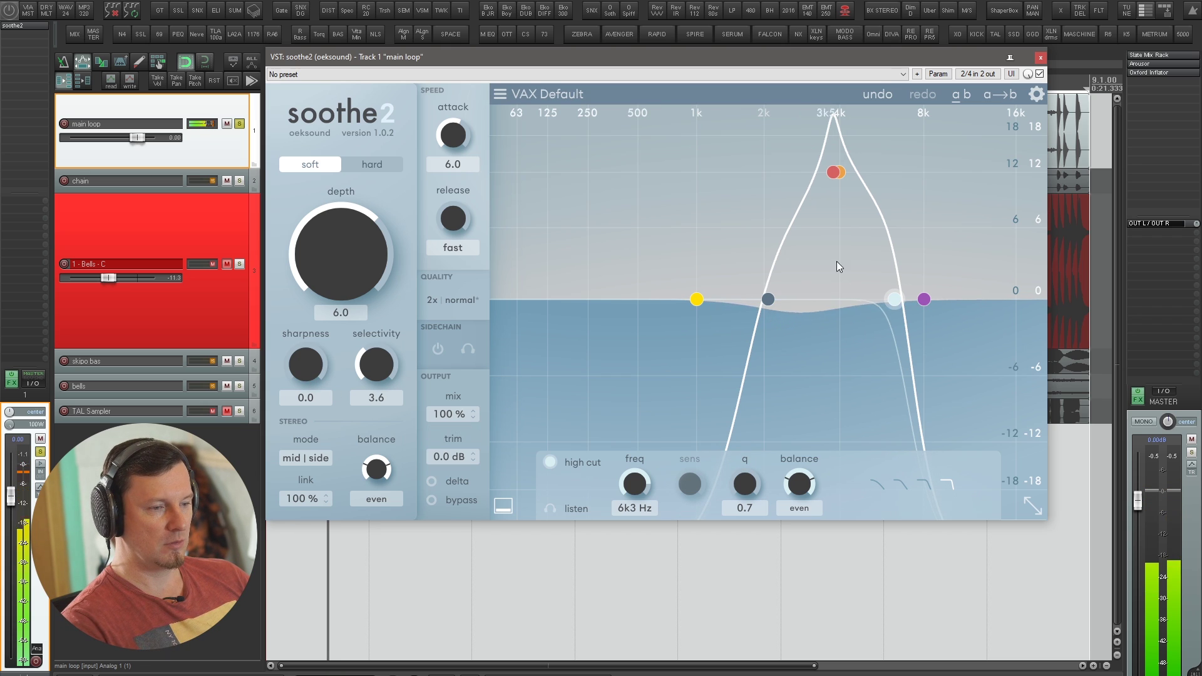
drag(349, 291, 338, 186)
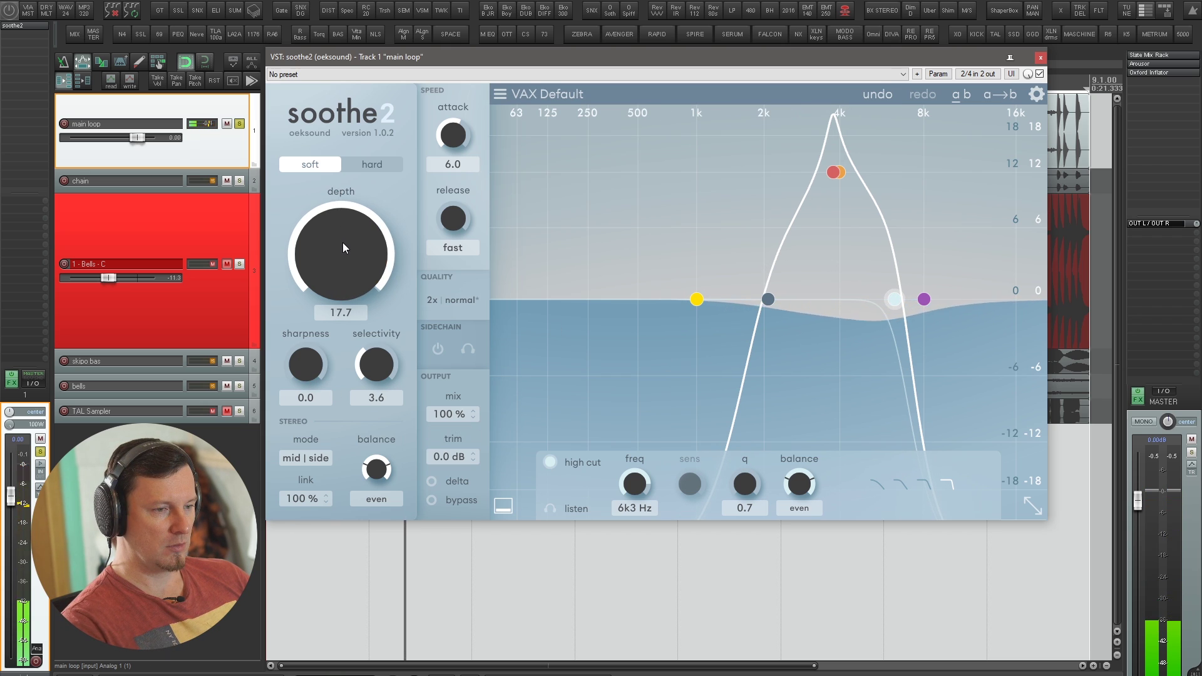
click(374, 164)
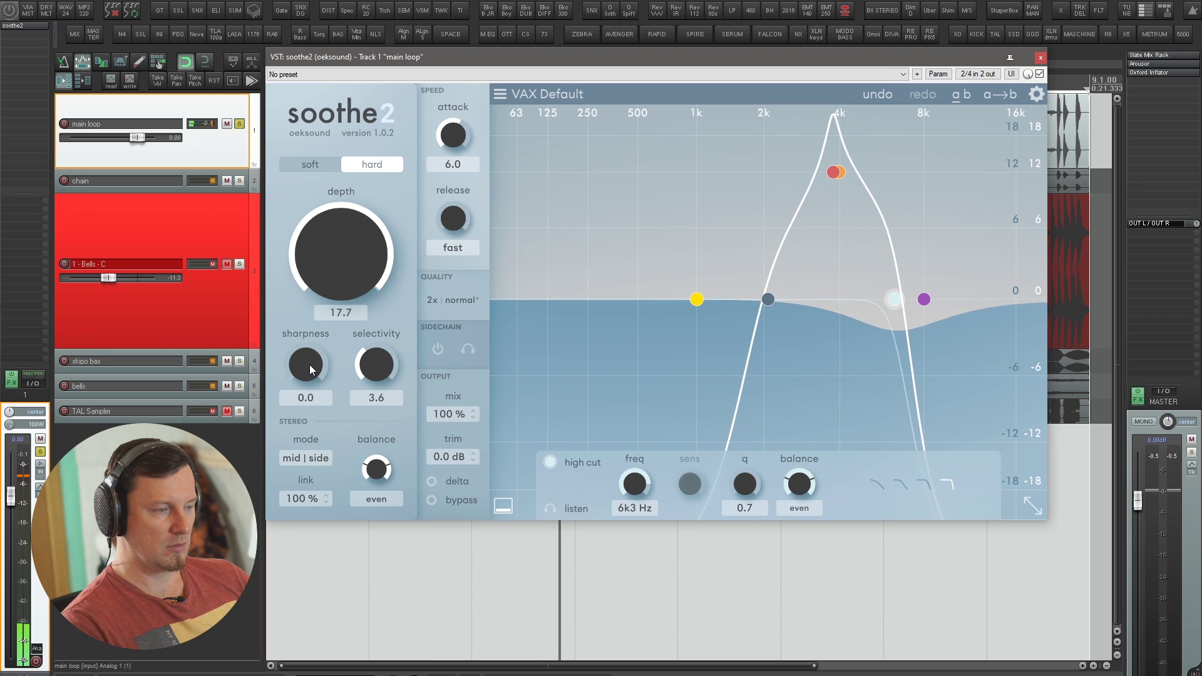
Raise the sharpness to 10.0 and stop playback
drag(309, 364, 302, 196)
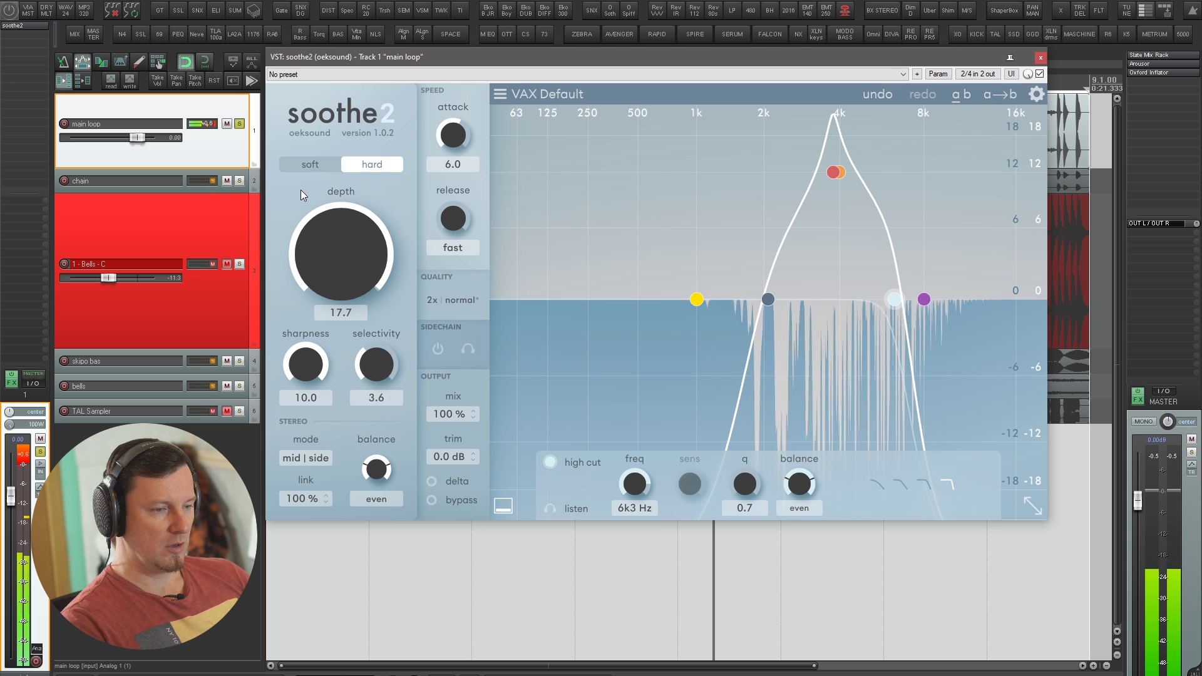
key(space)
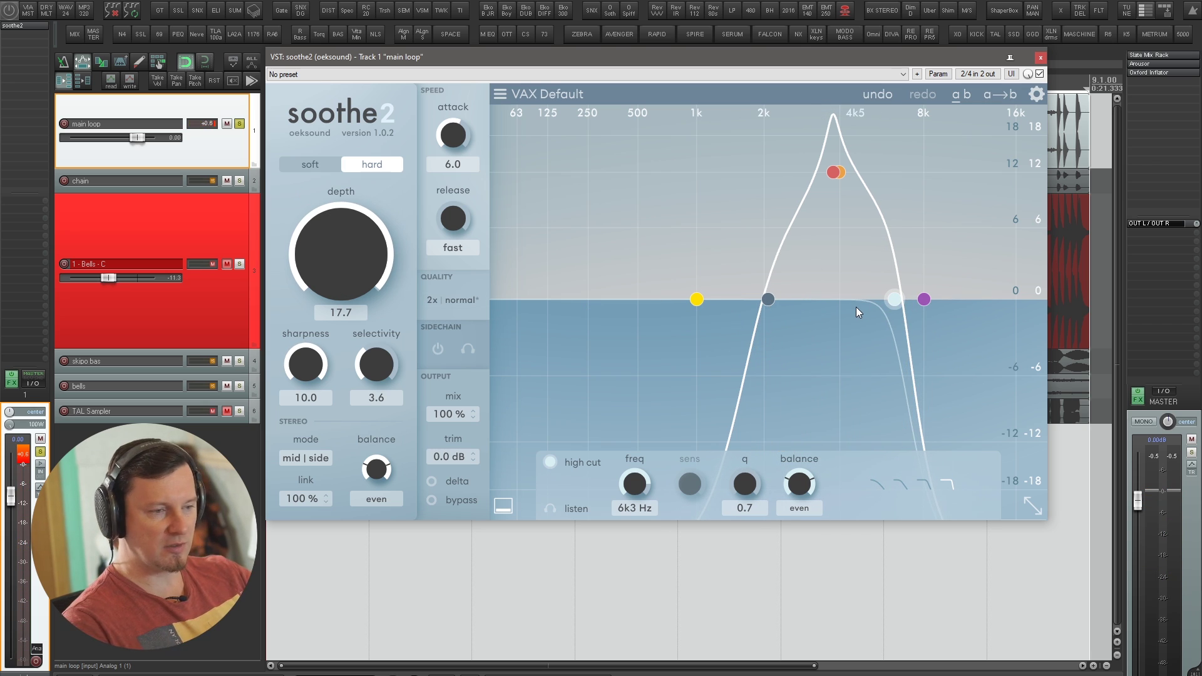
Reset the sharpness to 4.6 and the depth to 3.0
mouse_move(387, 367)
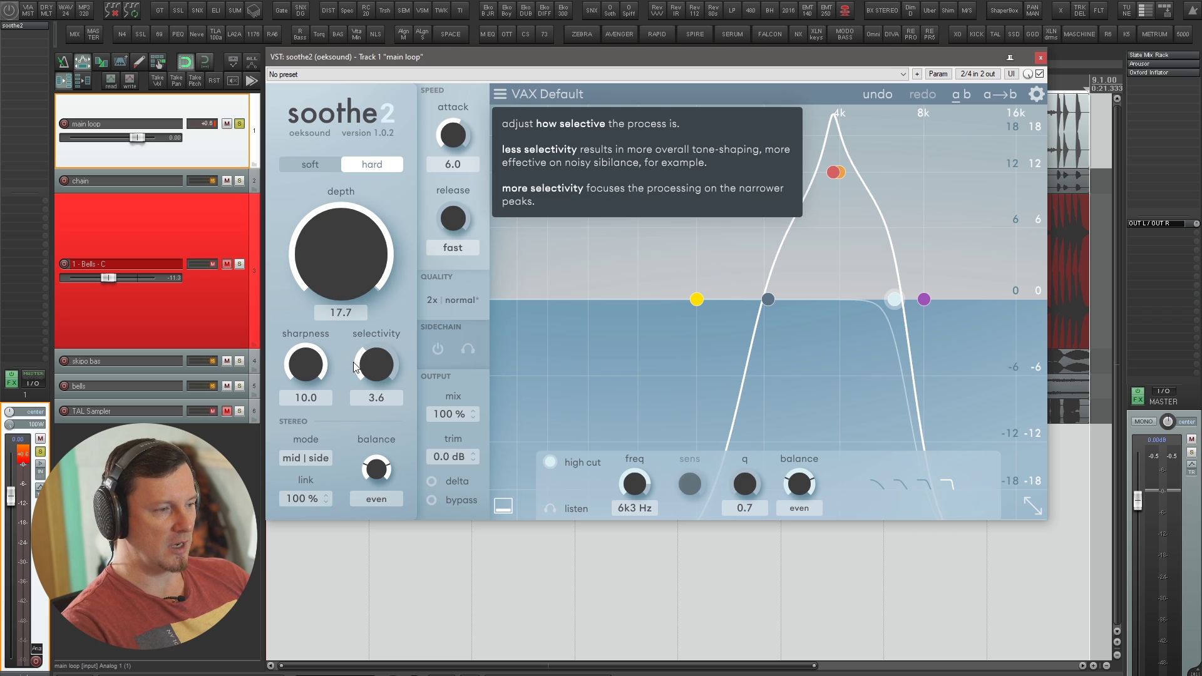
double_click(306, 365)
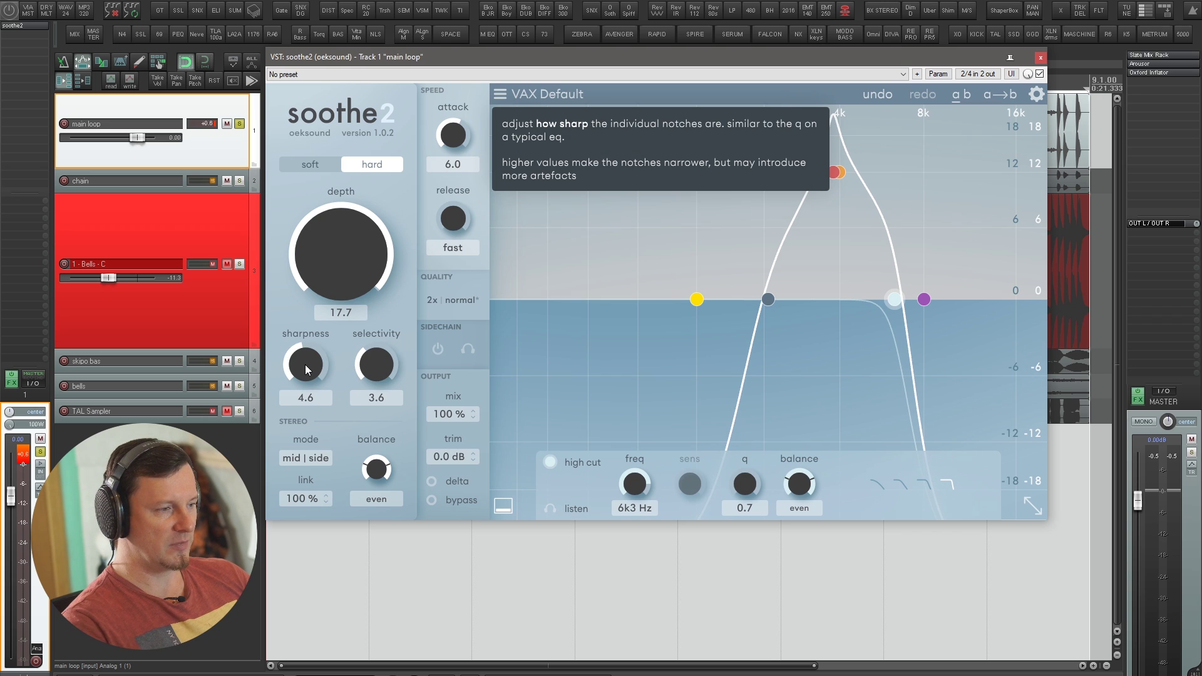
double_click(335, 245)
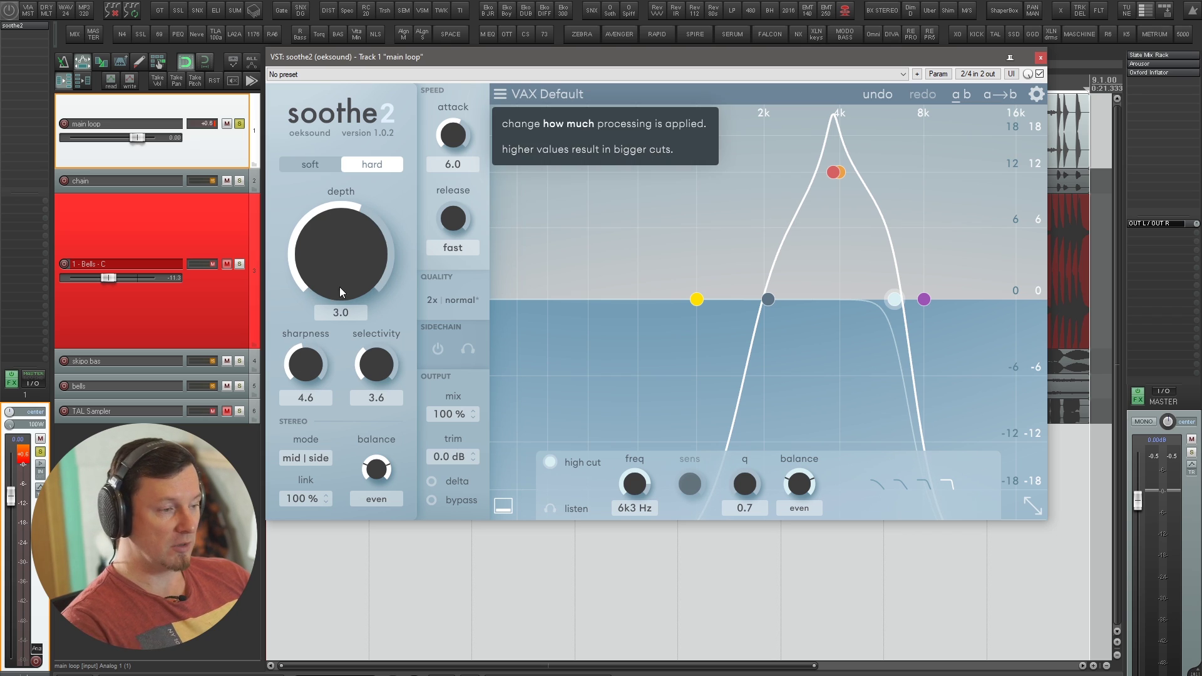
Play the loop with depth at 18.0 and selectivity at 10.0, and lower the selectivity to 0.0 and the depth to 17.7
mouse_move(382, 380)
mouse_down()
mouse_move(369, 255)
mouse_move(385, 396)
mouse_up()
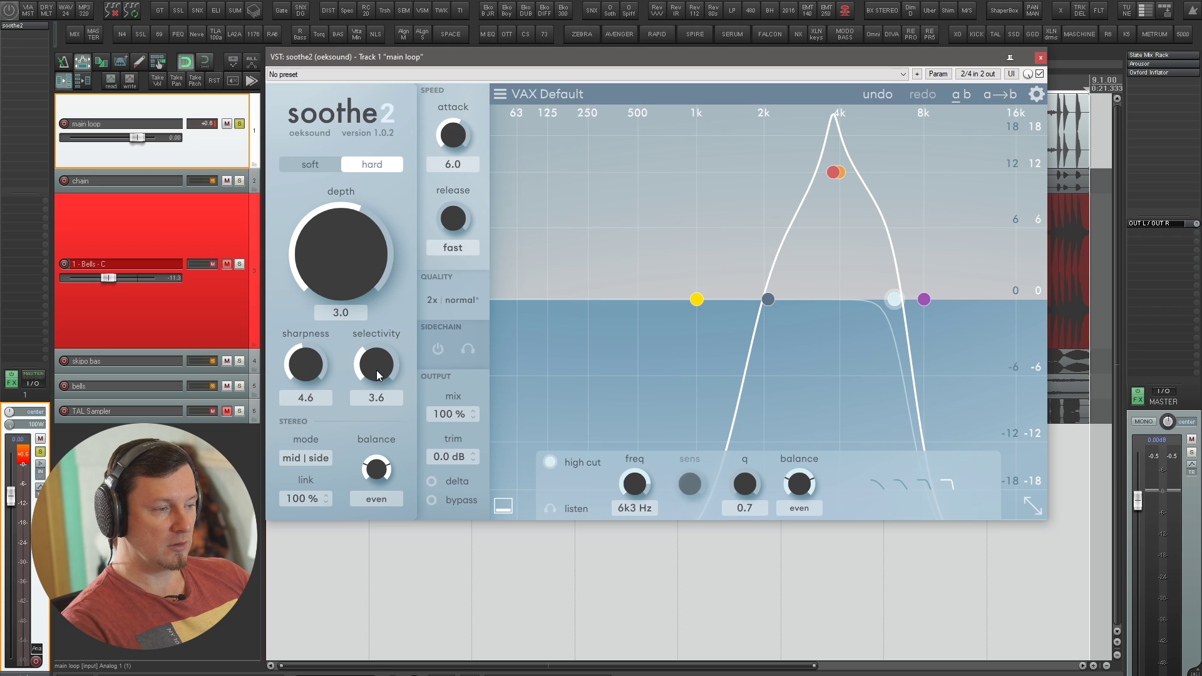
mouse_move(376, 370)
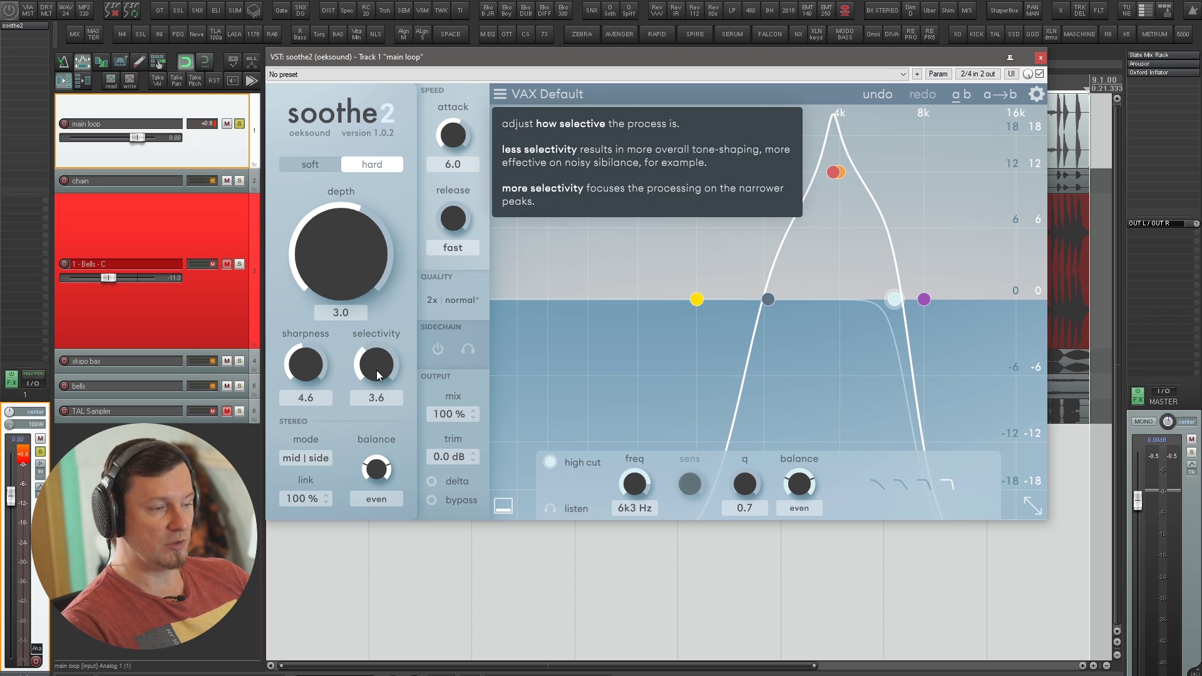
key(space)
drag(377, 374, 351, 124)
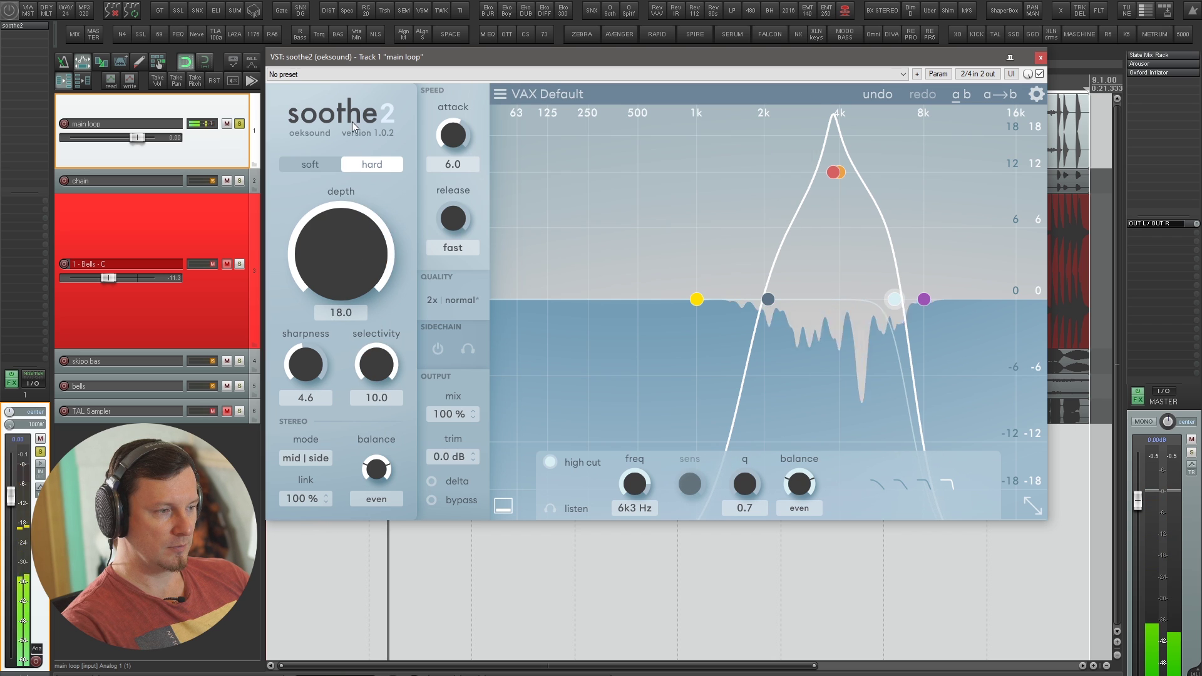
drag(374, 352, 408, 518)
drag(389, 351, 384, 383)
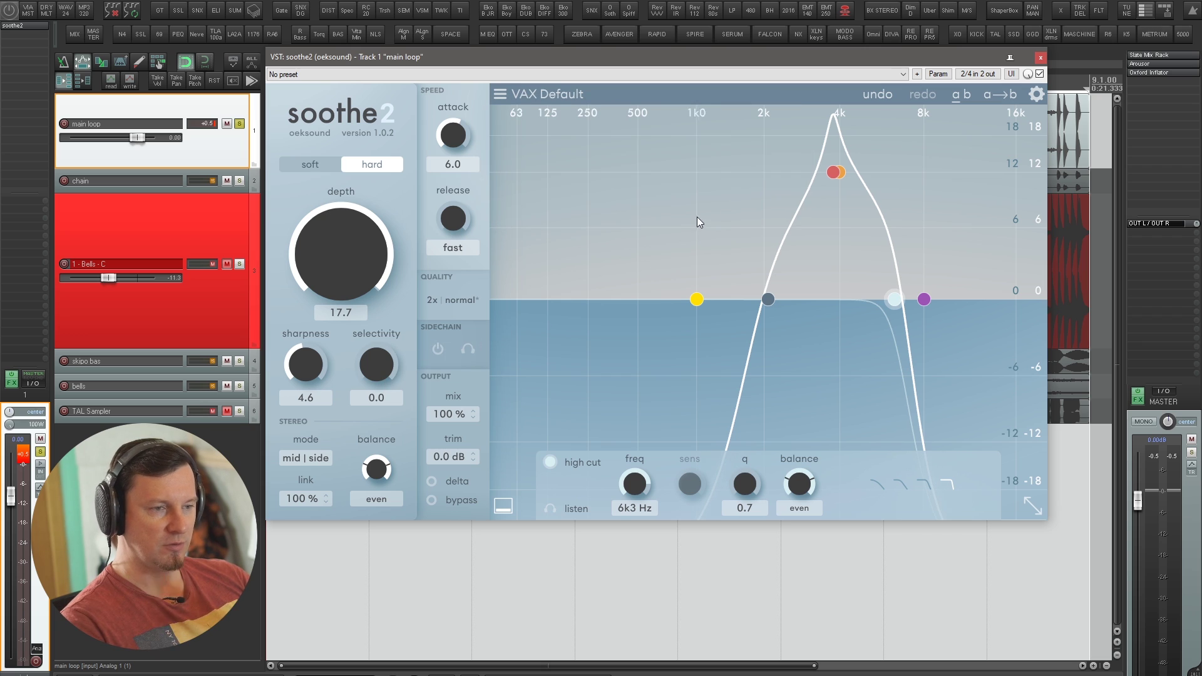
Select the orange band 2 point on the curve and set its frequency to 4k1 Hz
click(842, 173)
drag(842, 174, 844, 175)
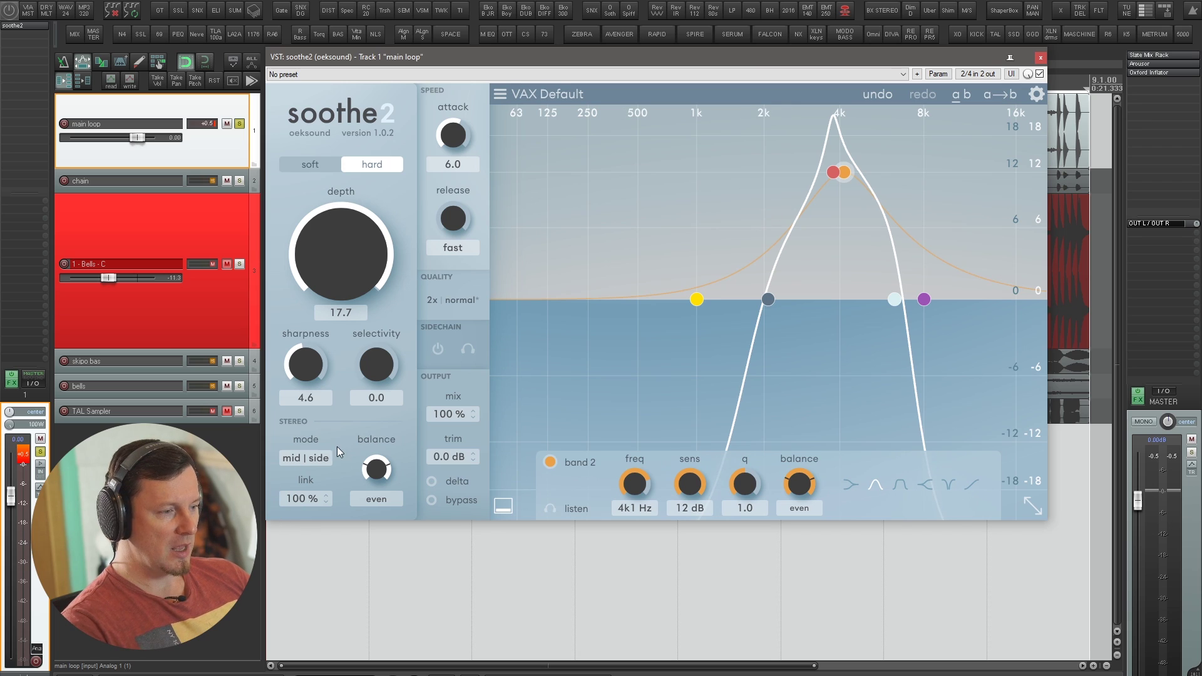
Try the left | right stereo mode with 0% link, and restore mid | side with 100% link
click(313, 460)
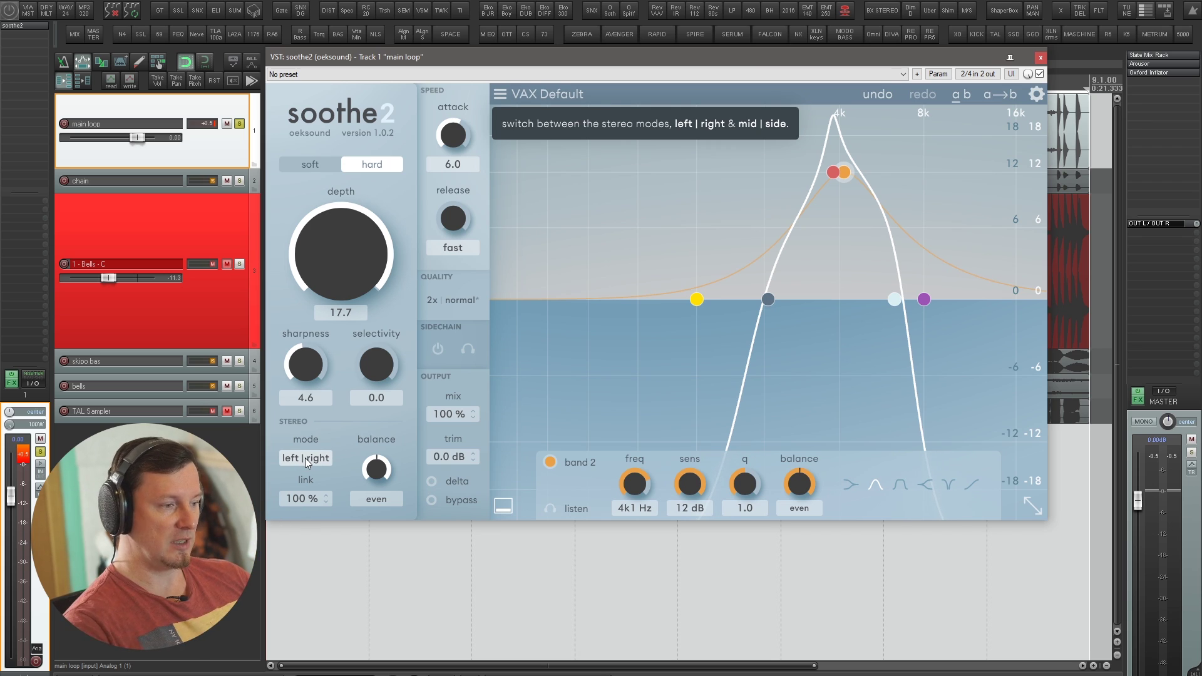
drag(302, 506, 295, 556)
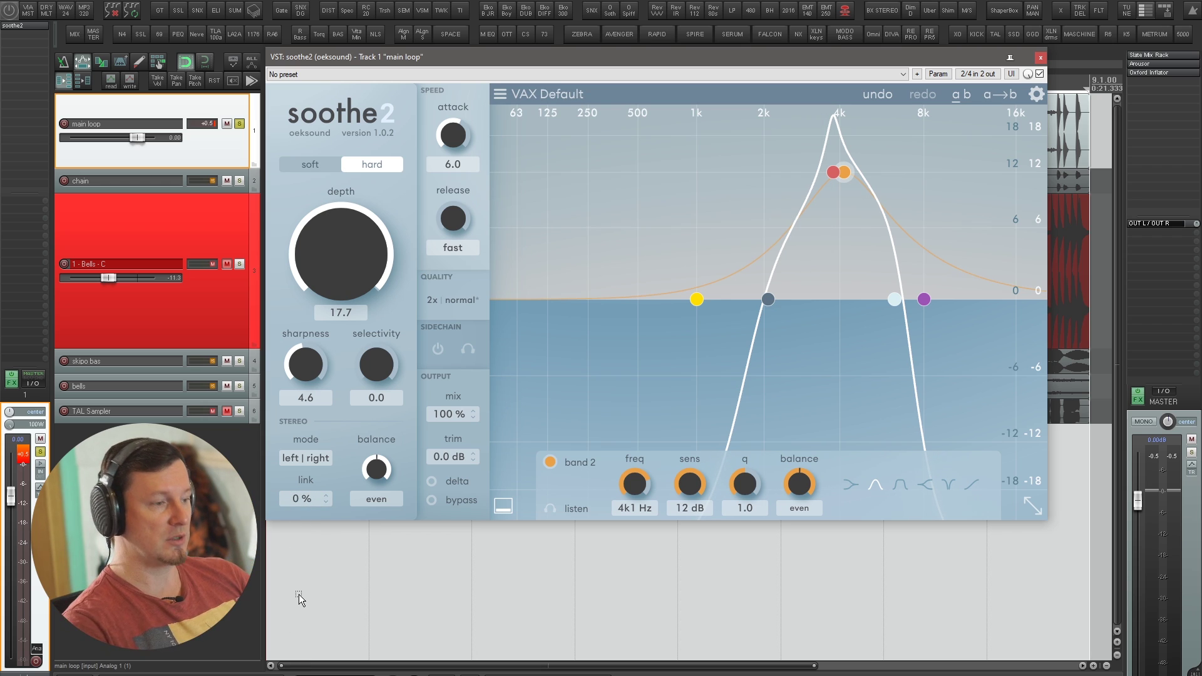
click(311, 460)
drag(307, 497, 307, 466)
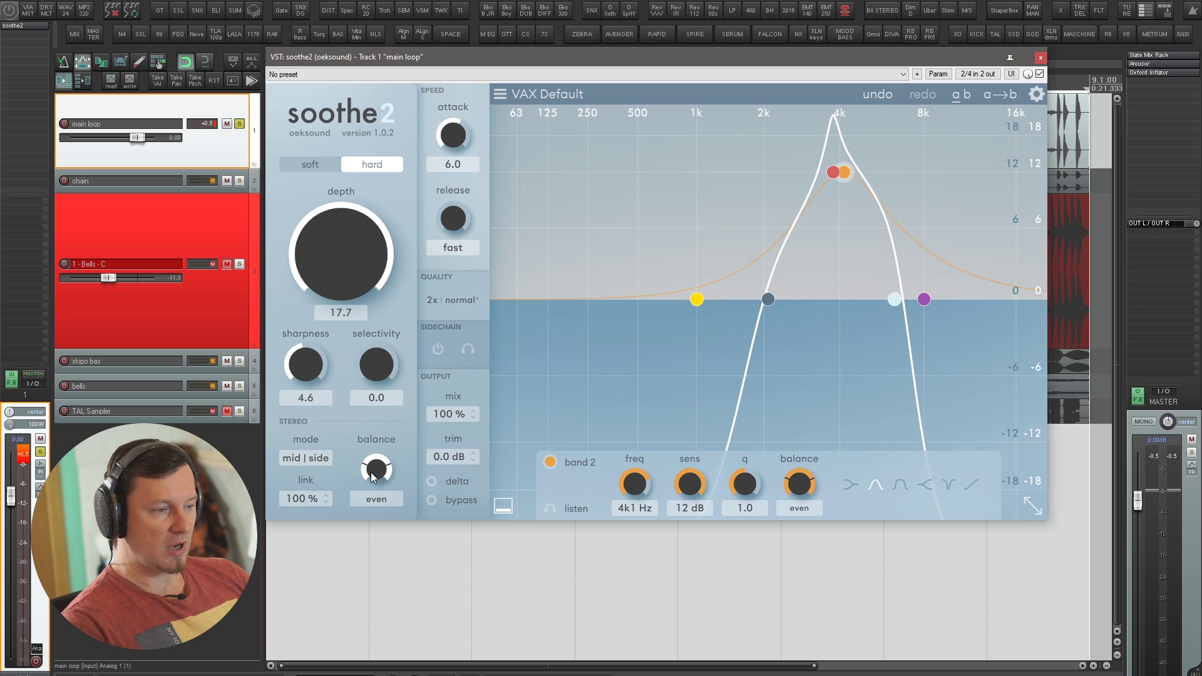
Try a master stereo balance of 13% | 100% and return it to even
mouse_move(378, 477)
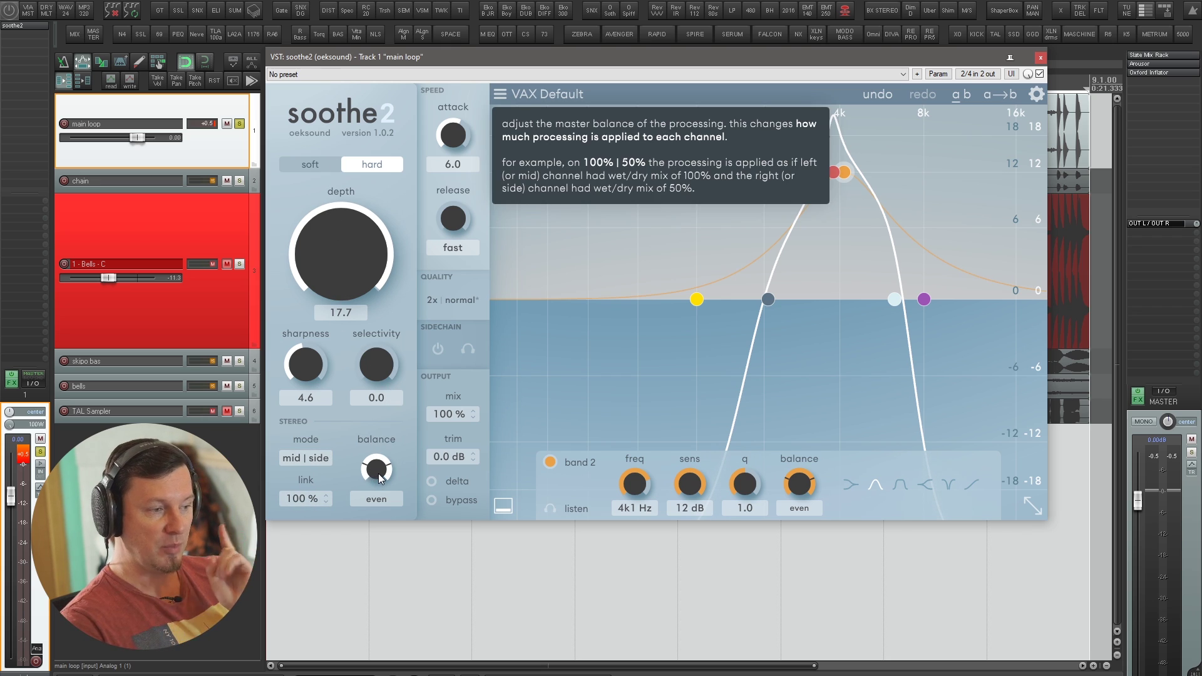
drag(378, 479, 383, 478)
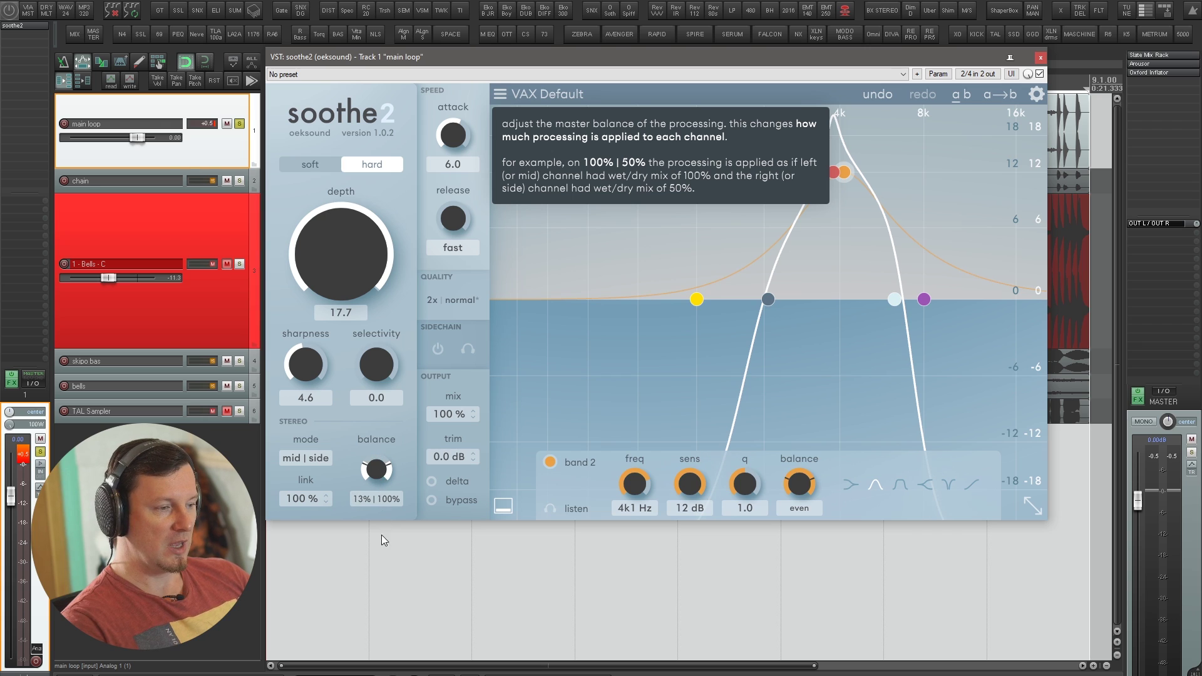
drag(381, 534, 385, 482)
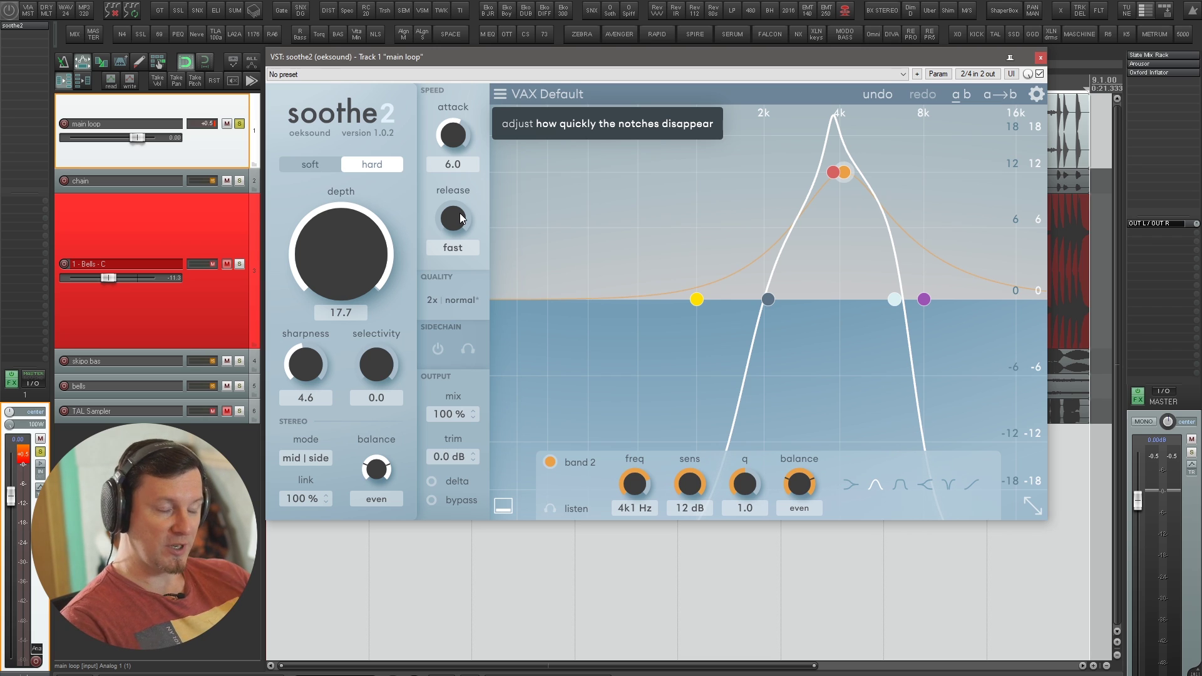
Turn on delta monitoring, play the loop and shift the red and orange peak bands up to just below 8 kHz
click(434, 479)
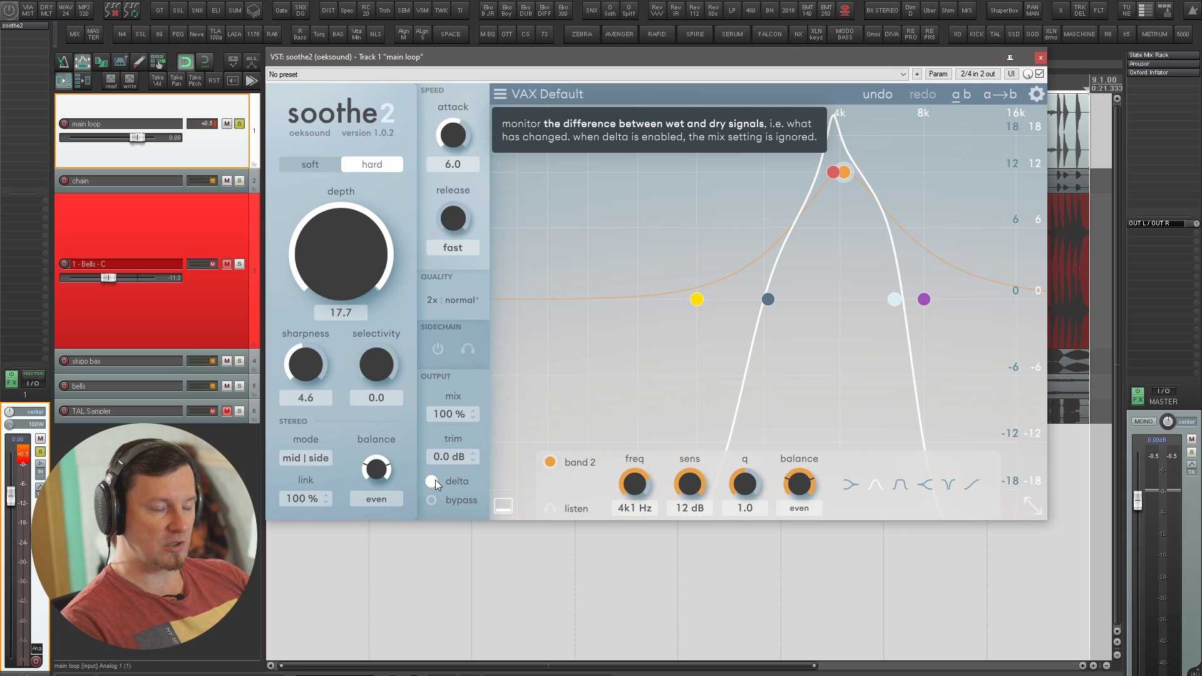
key(space)
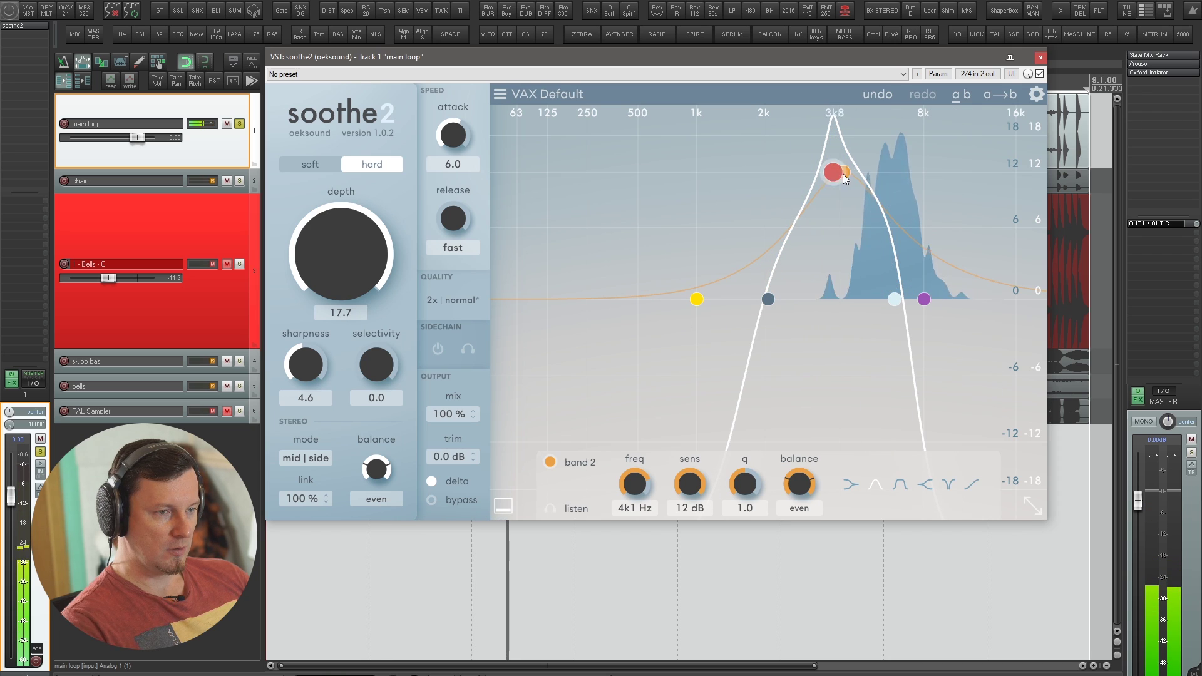
drag(830, 158, 914, 174)
Move the high cut to 12k9 Hz and the low cut to 5k7 Hz, and stop playback
drag(896, 299, 991, 300)
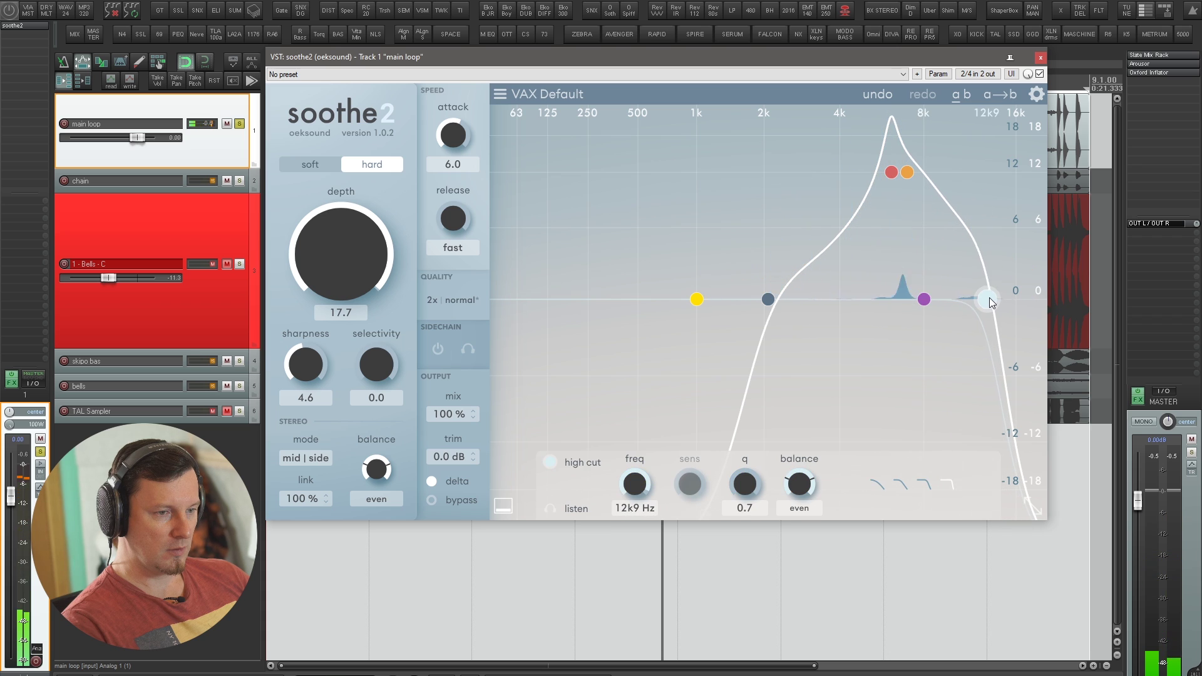
drag(768, 300, 884, 305)
key(space)
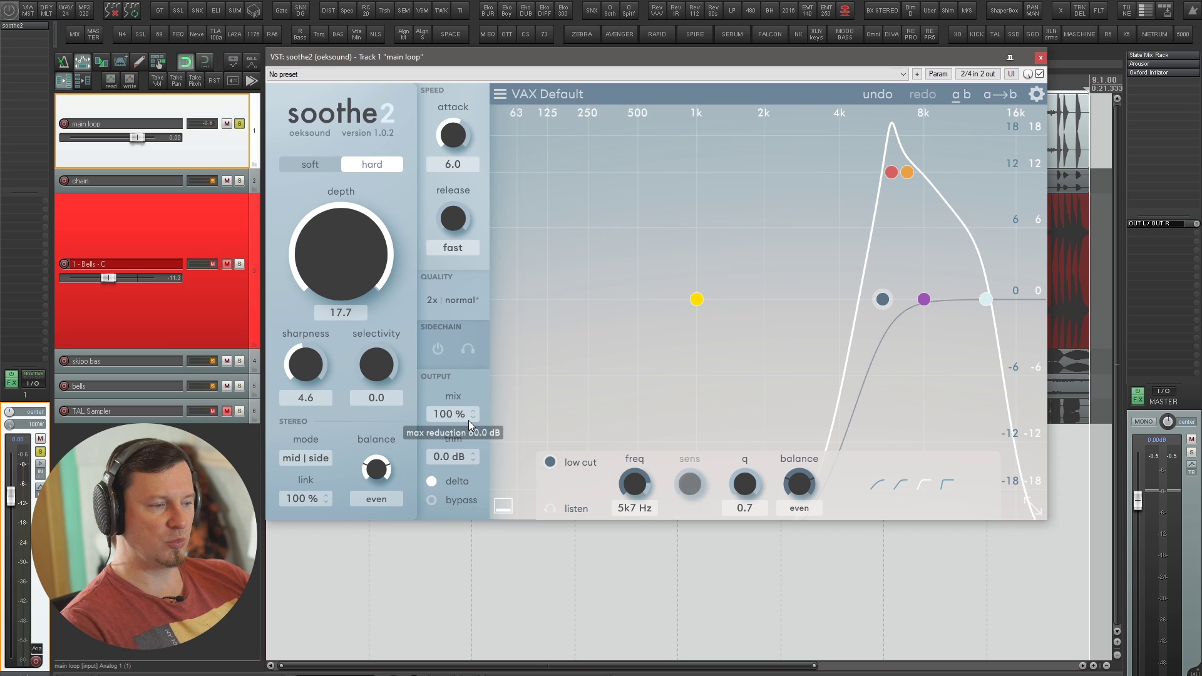
Play the loop briefly with delta turned off, stop it and turn delta monitoring back on
key(space)
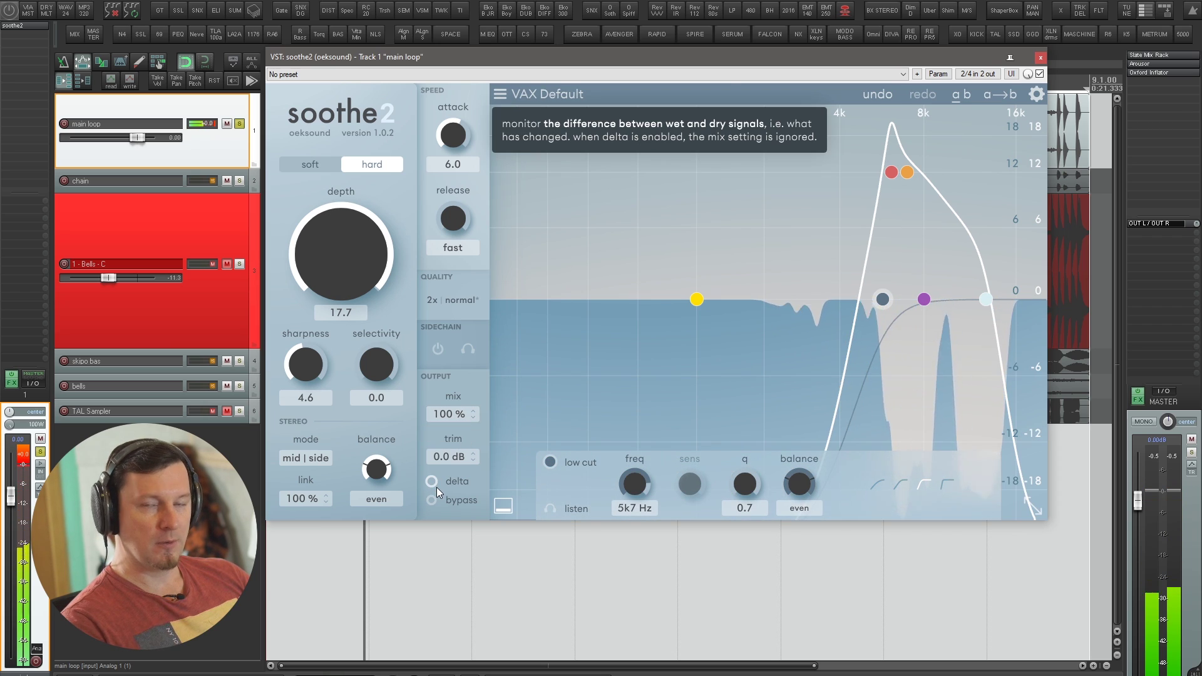
key(space)
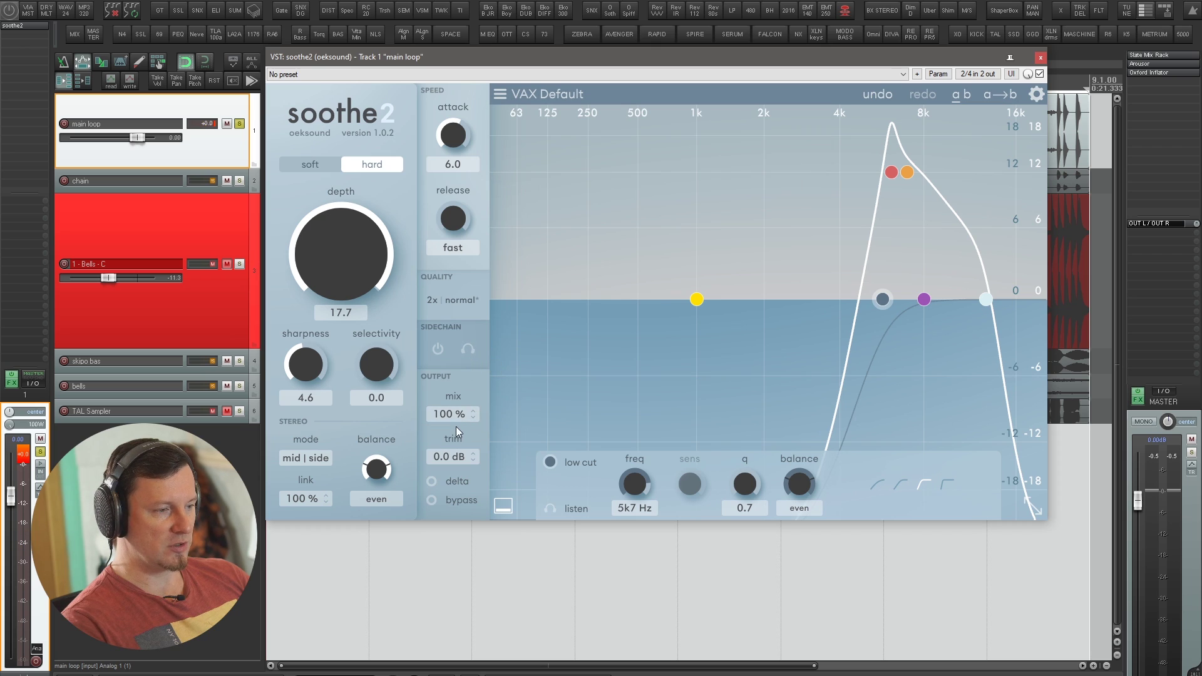
click(432, 481)
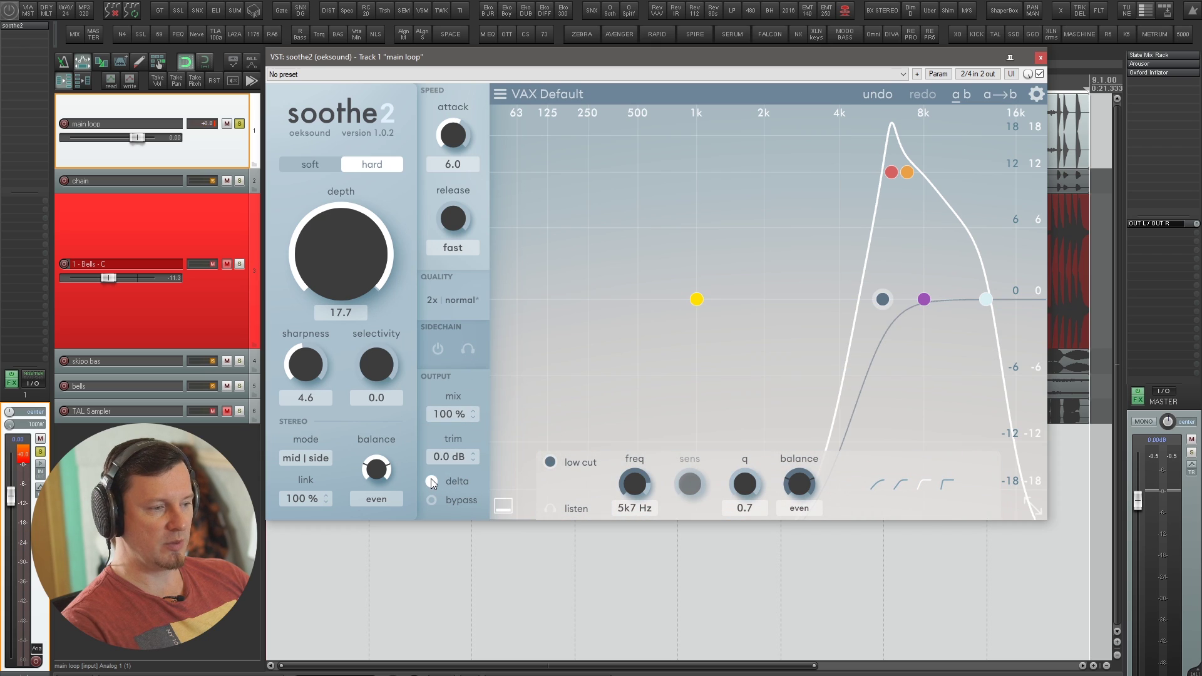
Try fast attack values, play the delta signal and set the attack to slow
scroll(456, 167, down, 2)
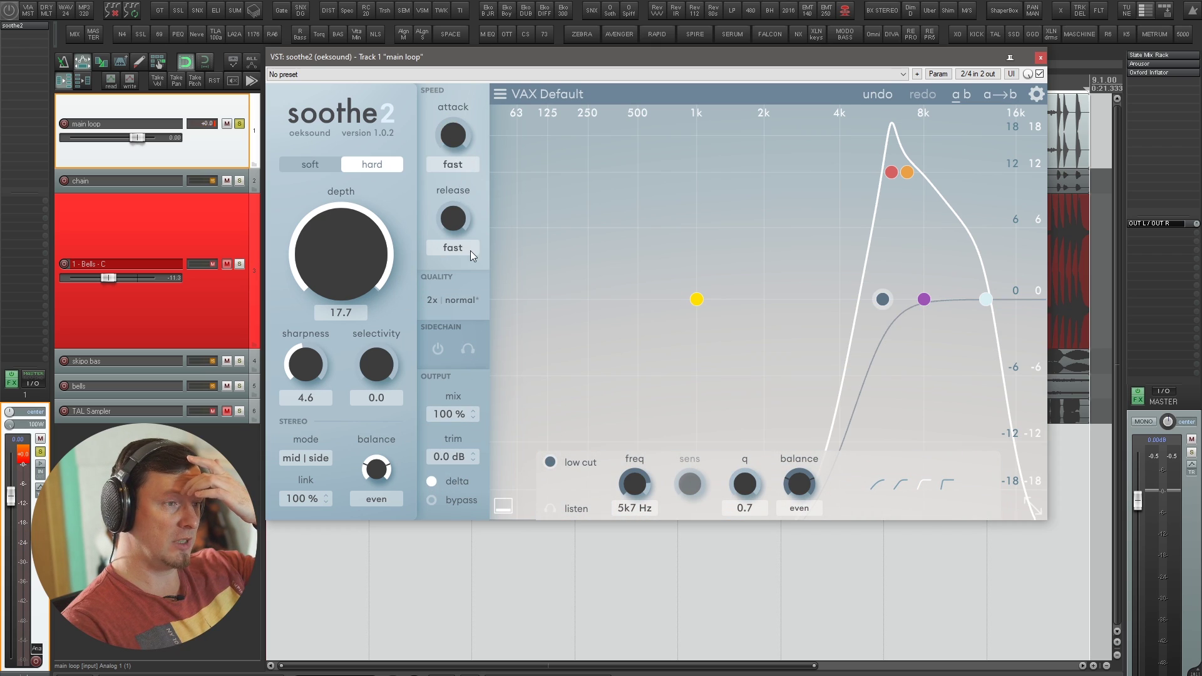
scroll(455, 136, down, 5)
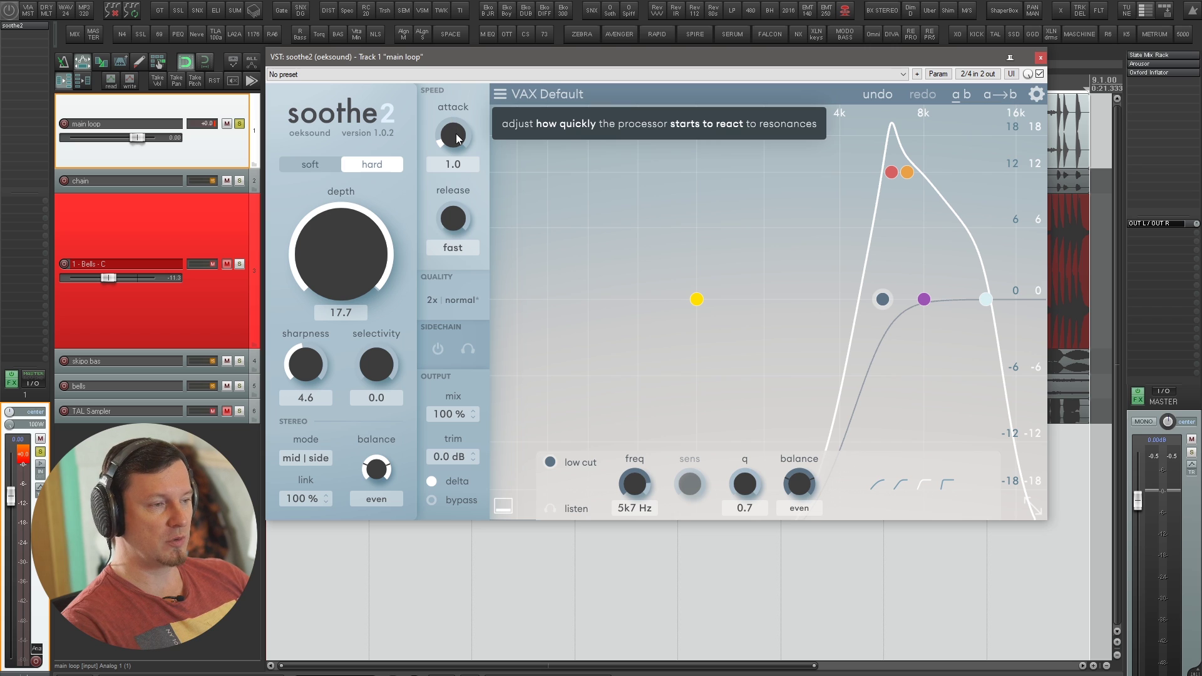
key(space)
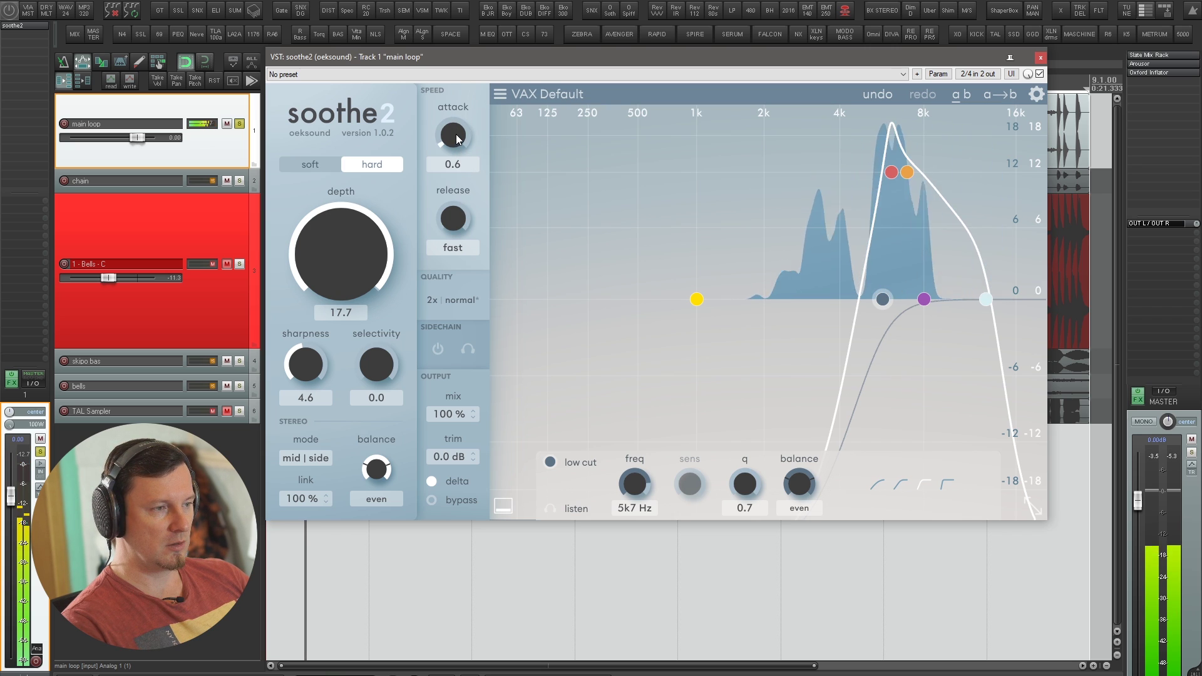
scroll(459, 139, up, 1)
drag(459, 139, 459, 110)
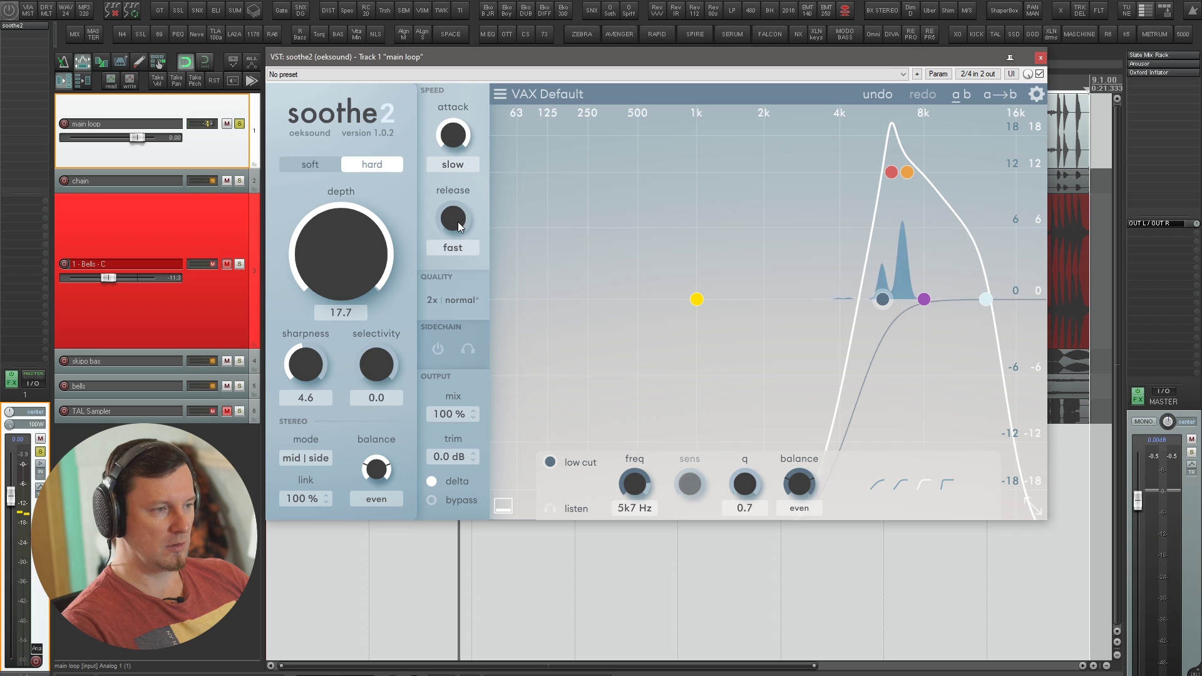
Set the release to 1.6, turn delta monitoring off and stop playback
drag(452, 217, 463, 195)
click(431, 483)
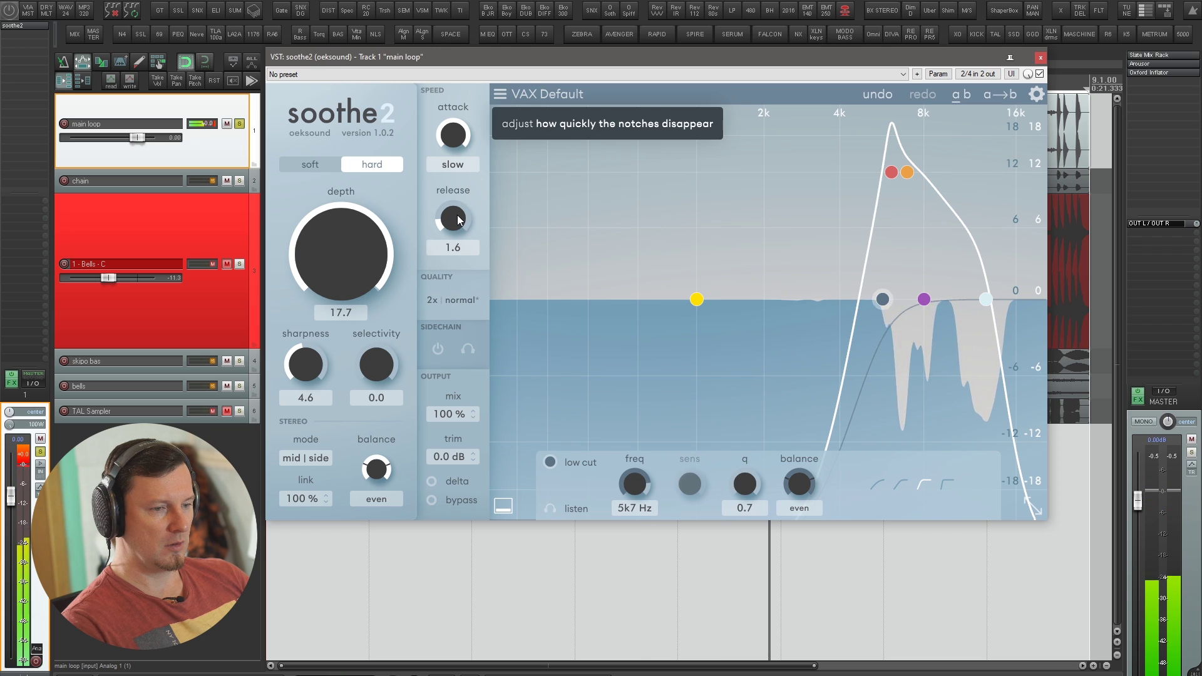
key(space)
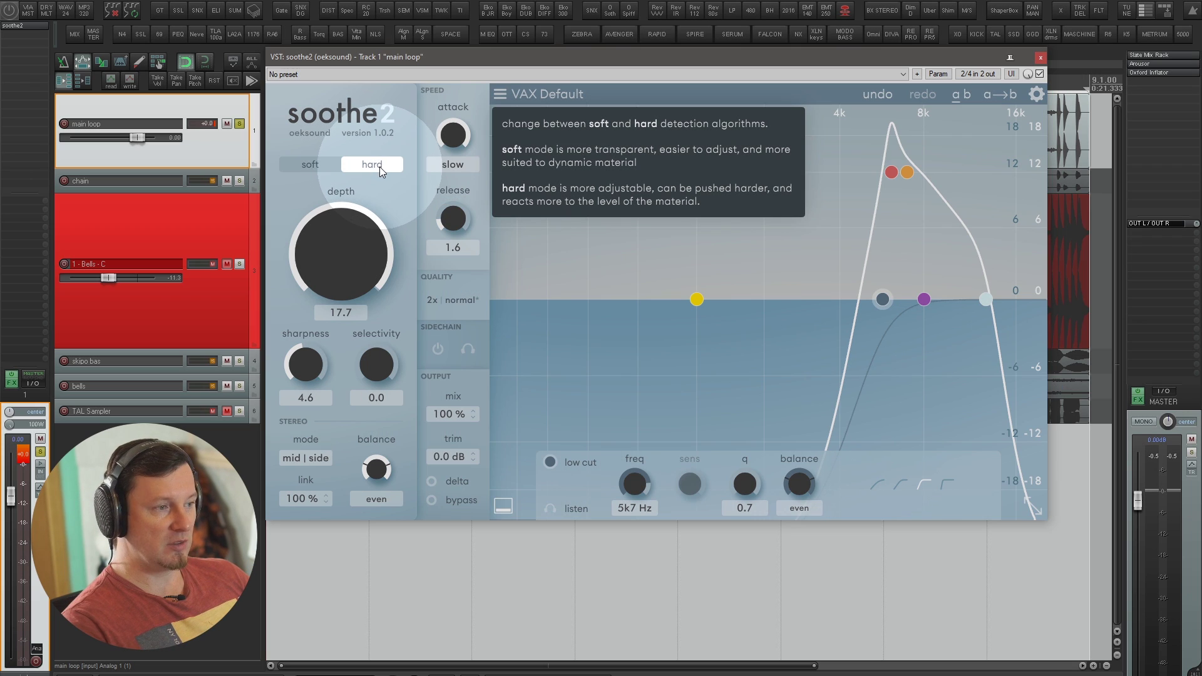
Raise the depth to 18.0 in hard mode, switch detection to soft and lower the depth to 3.0
mouse_move(367, 253)
mouse_down()
mouse_move(348, 278)
mouse_move(346, 254)
mouse_up()
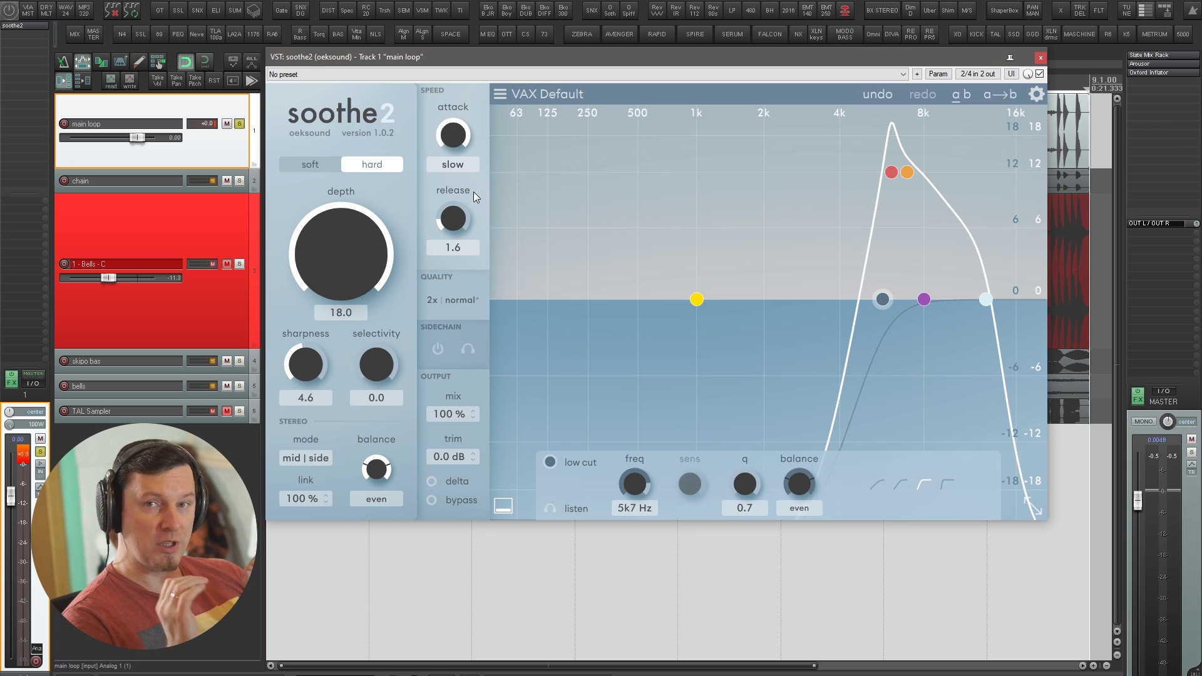
click(325, 165)
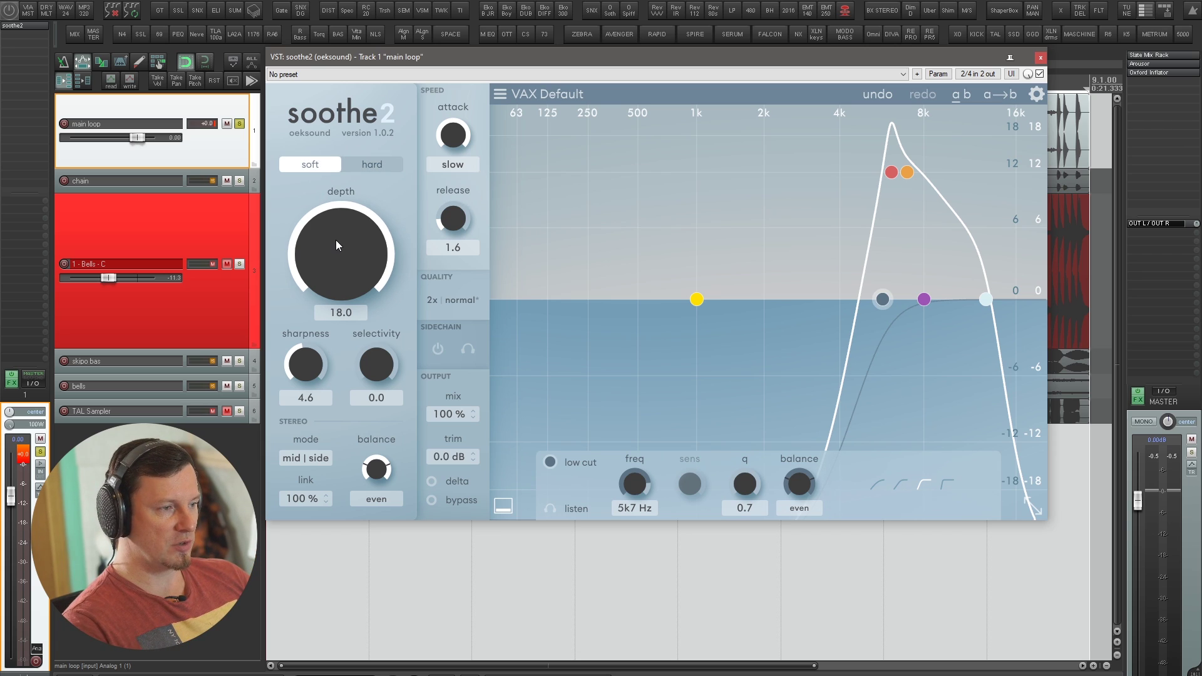
scroll(335, 239, down, 5)
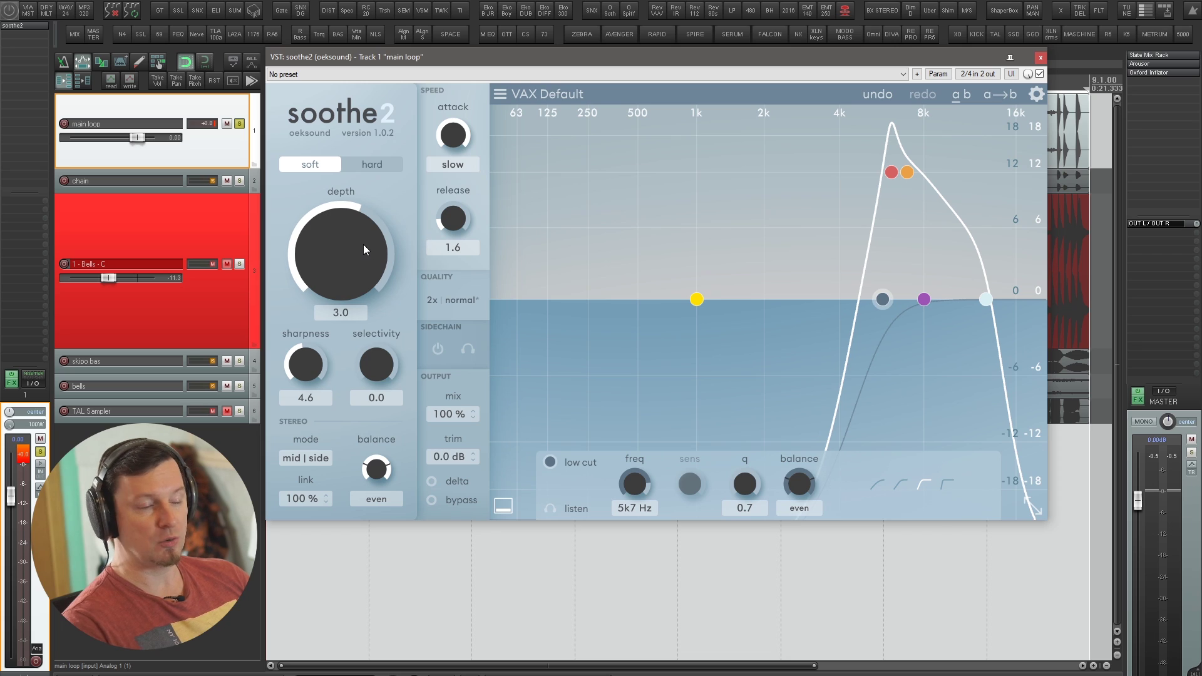
Play the loop while setting the selectivity to 3.6 and the depth to 14.4
key(space)
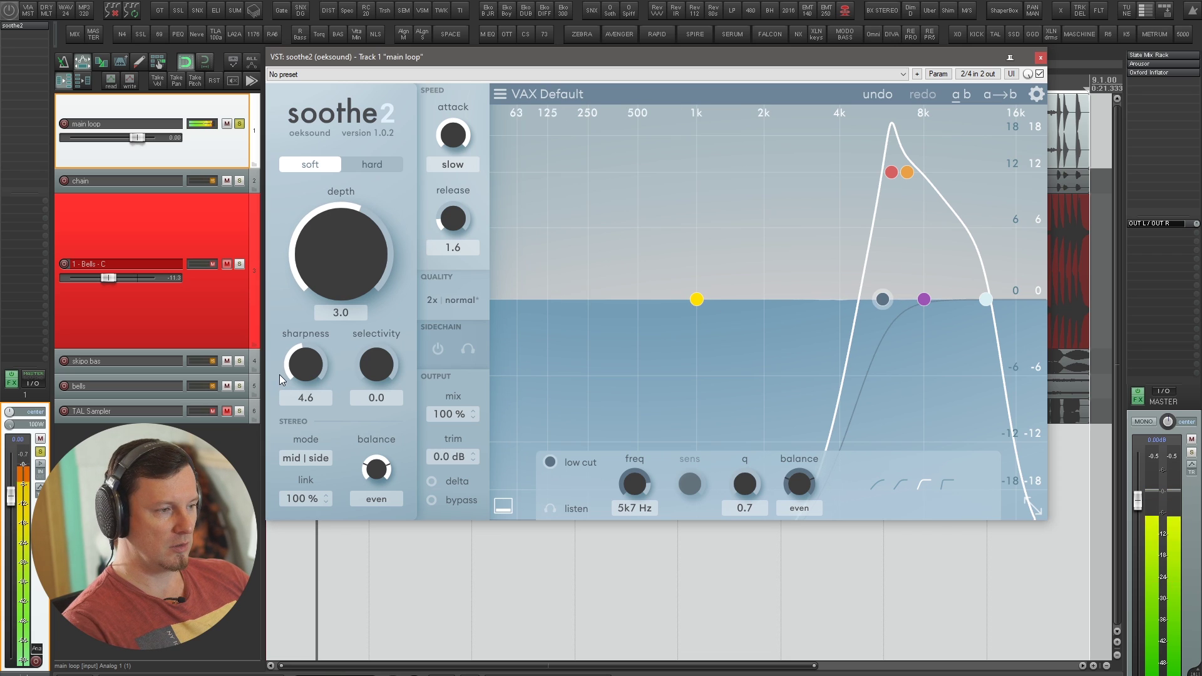
scroll(377, 369, up, 4)
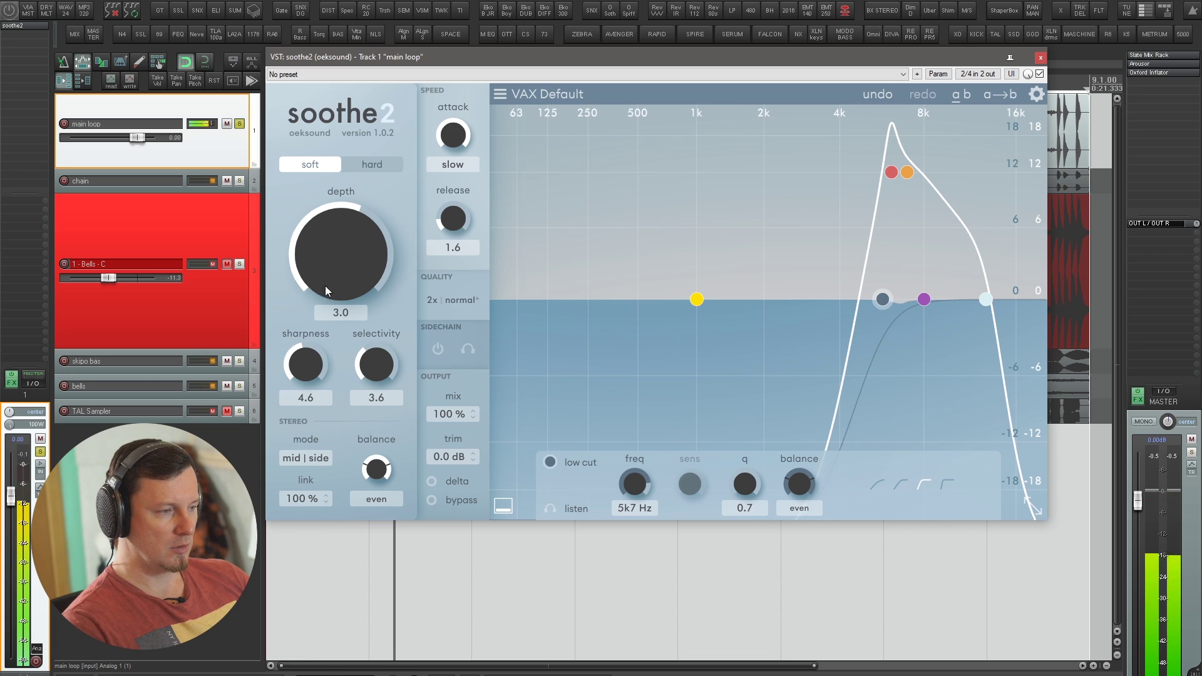
drag(324, 285, 376, 198)
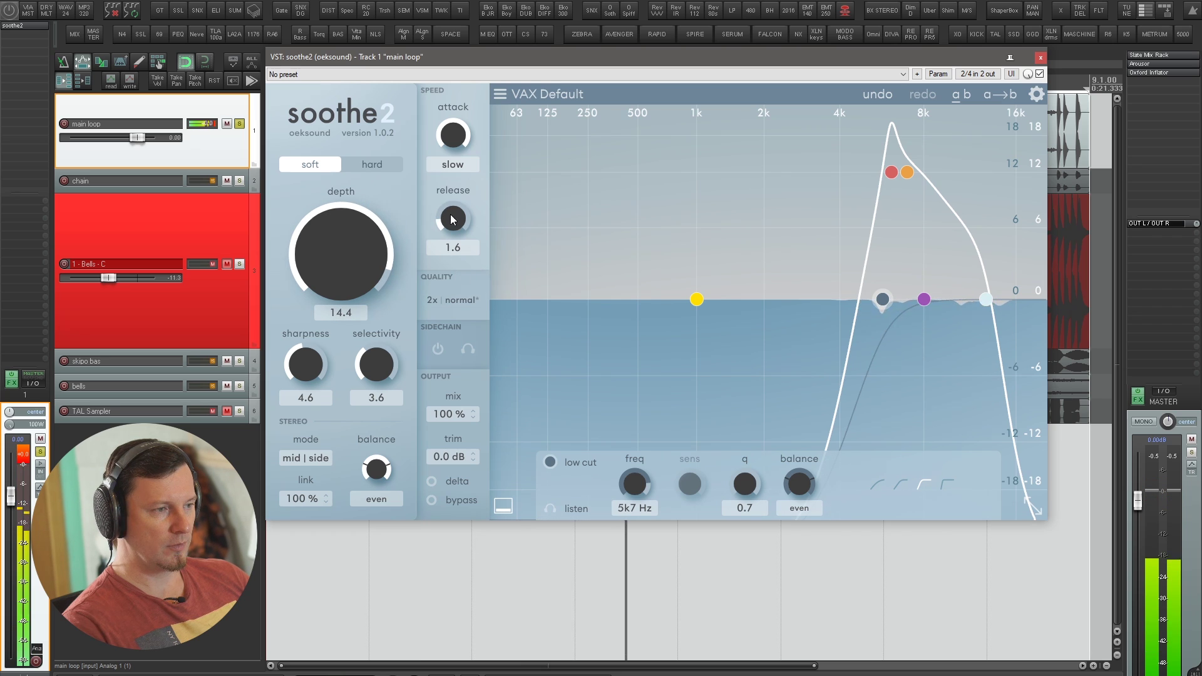
Open the quality settings, keep real-time oversampling at 2x and set offline oversampling to 4x
click(450, 298)
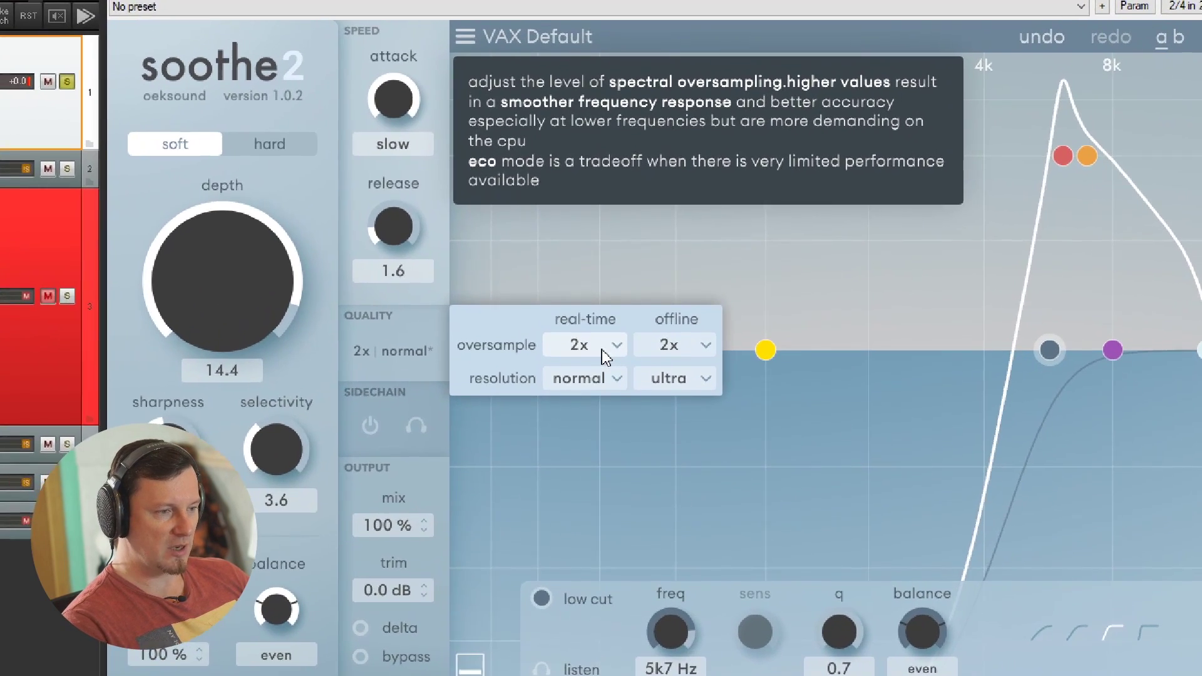
click(592, 298)
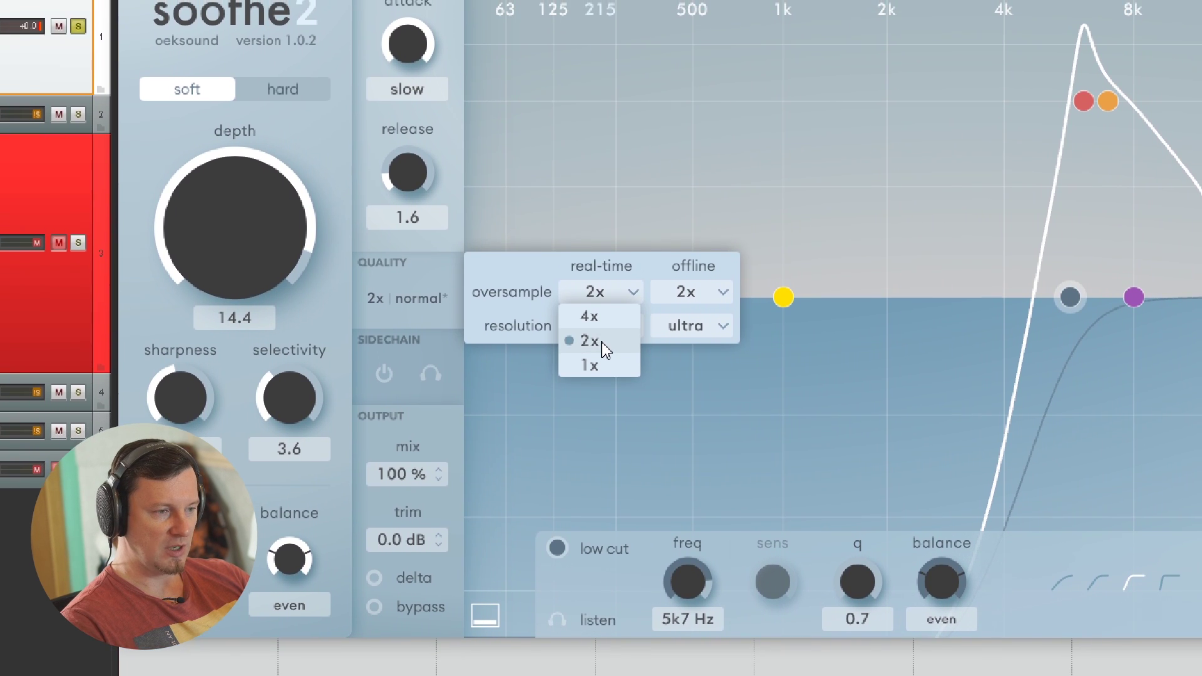
click(602, 343)
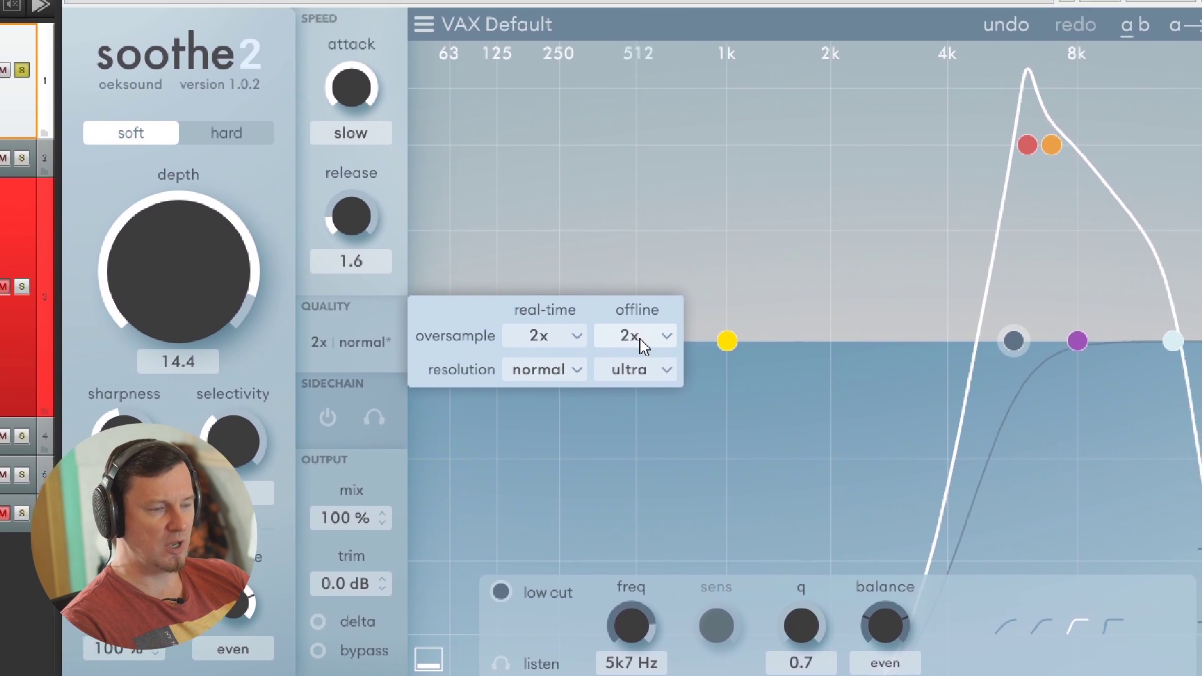
click(696, 294)
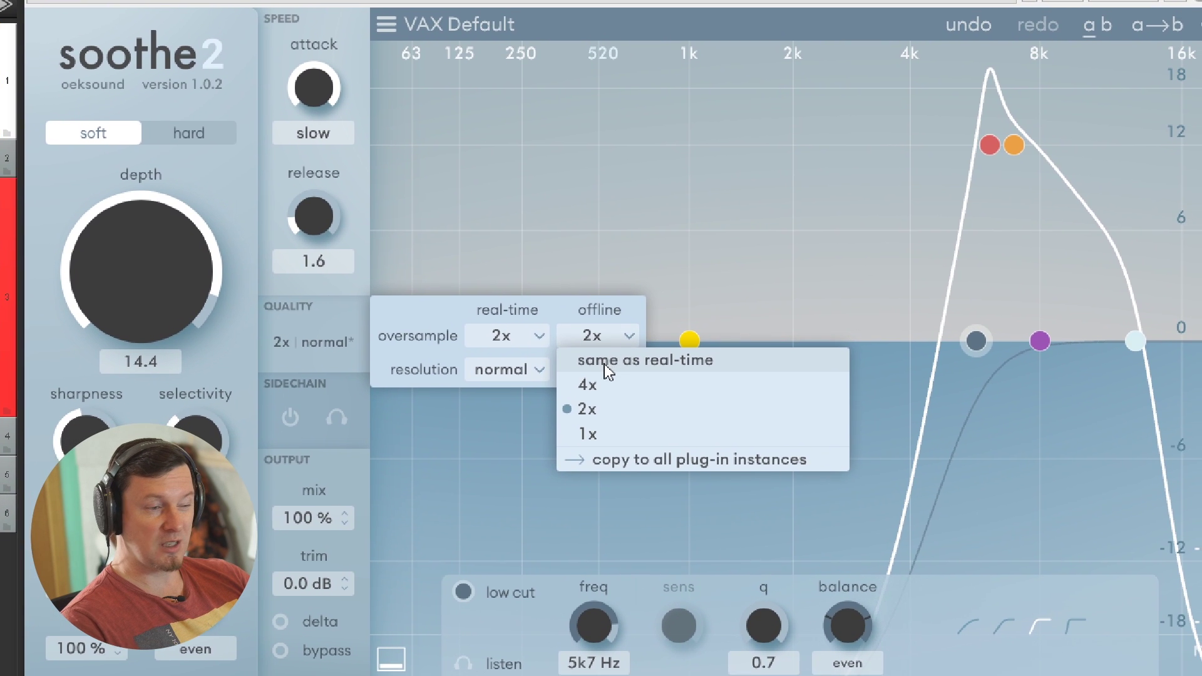
click(610, 389)
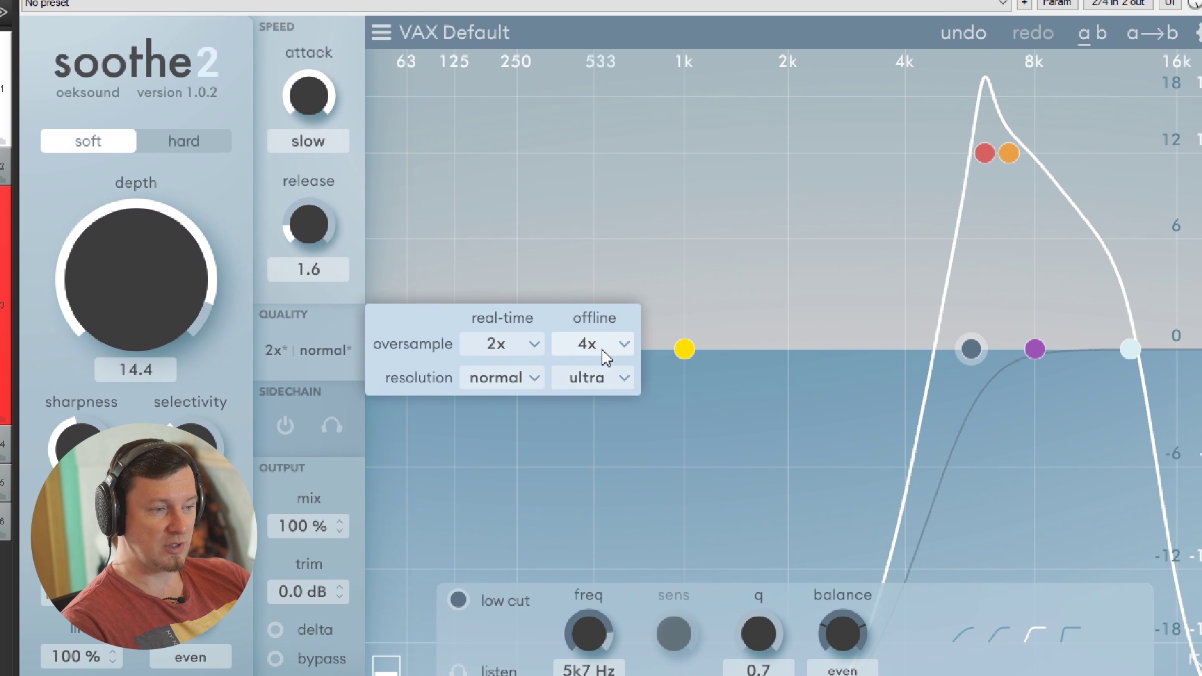
mouse_move(602, 356)
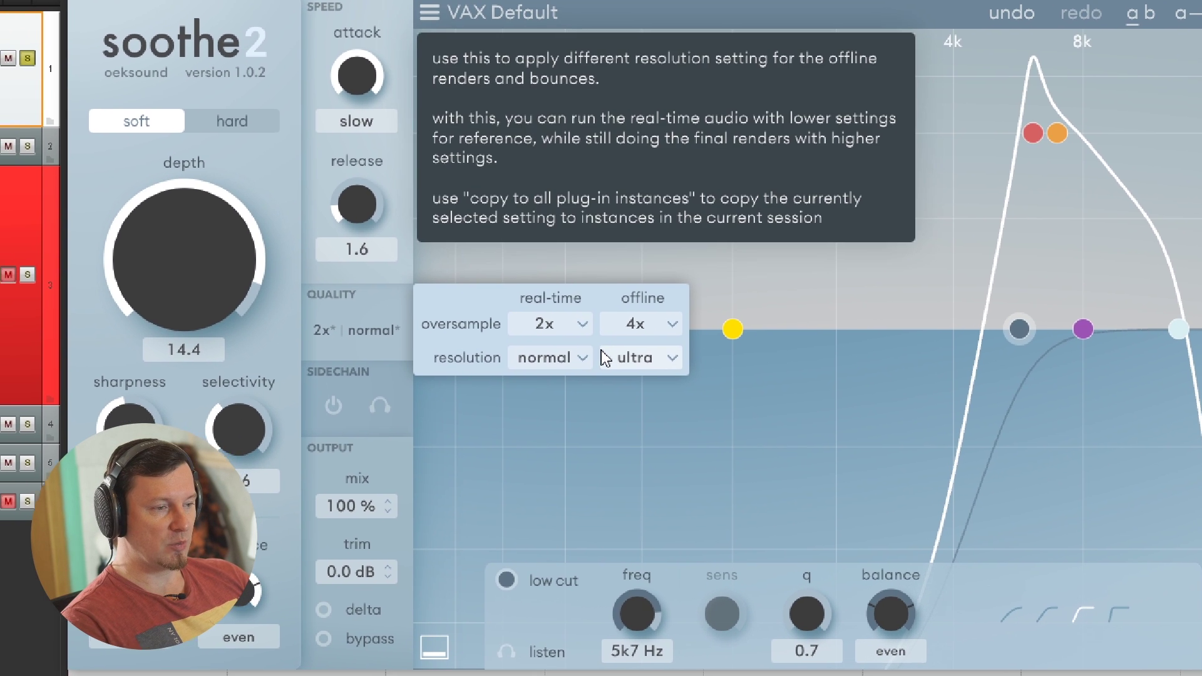
Try the eco real-time resolution and return it to normal
mouse_move(513, 382)
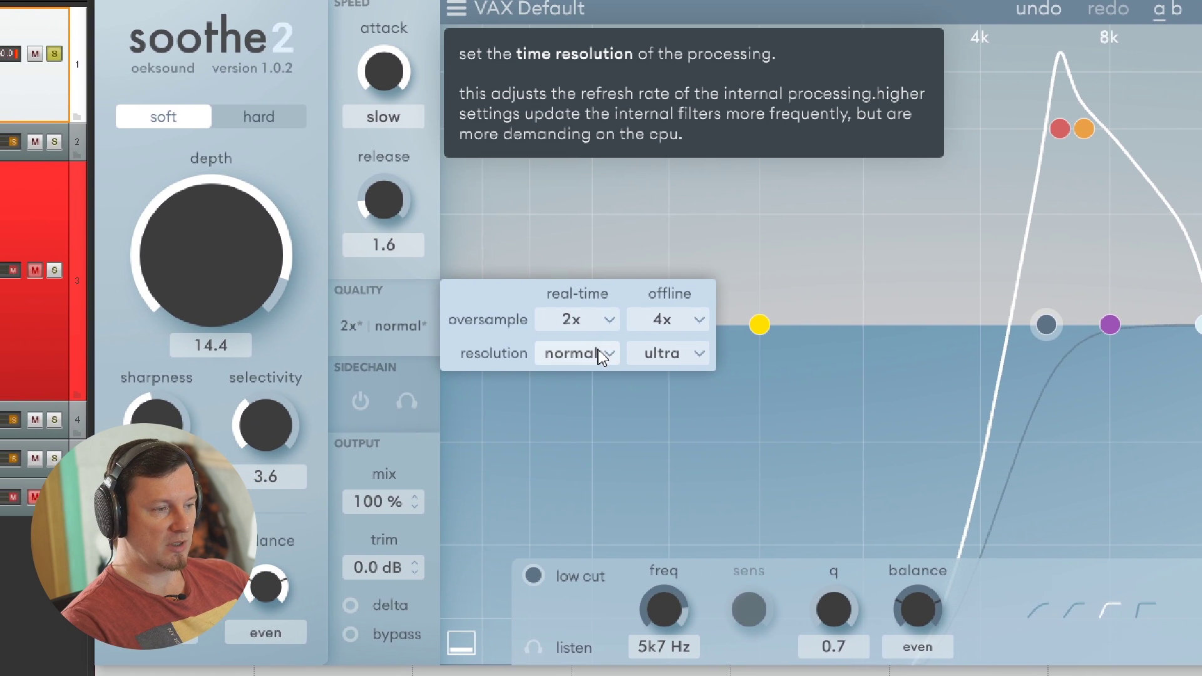
click(599, 355)
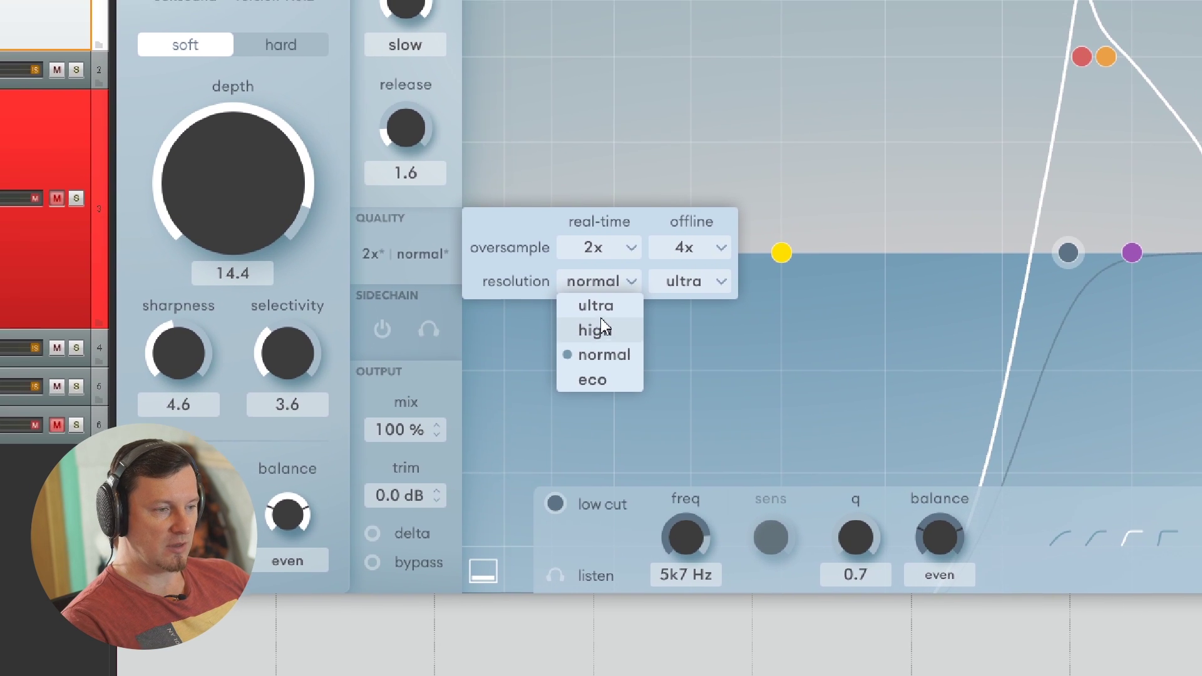
click(596, 306)
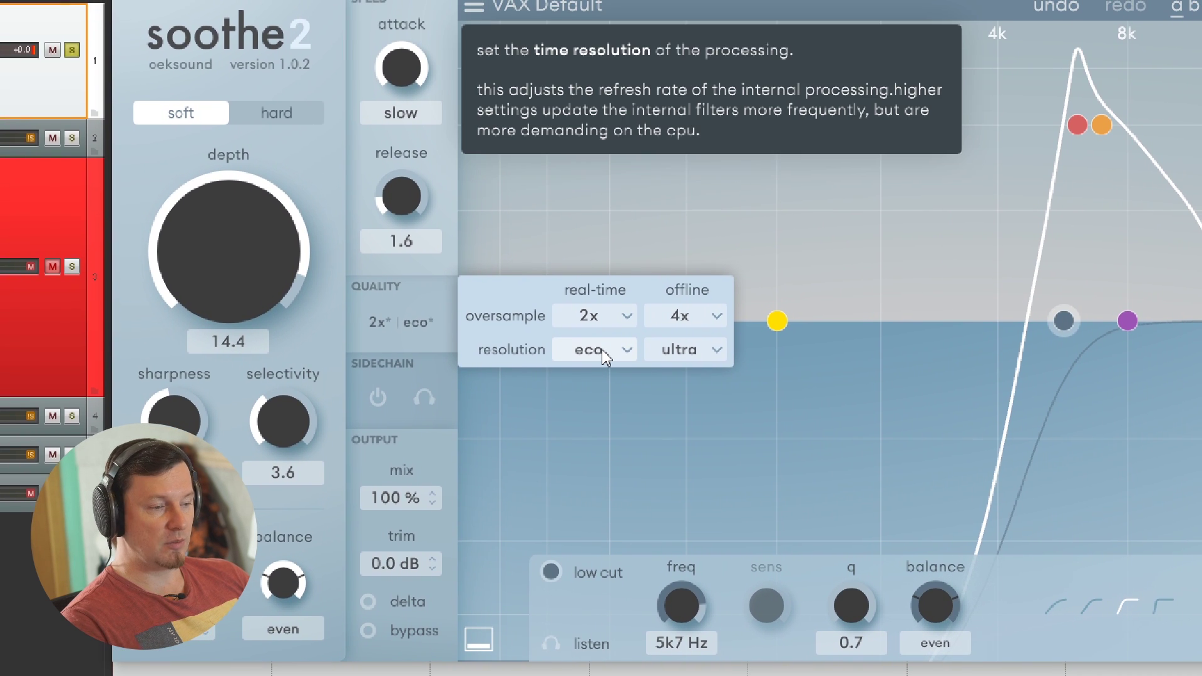
click(602, 350)
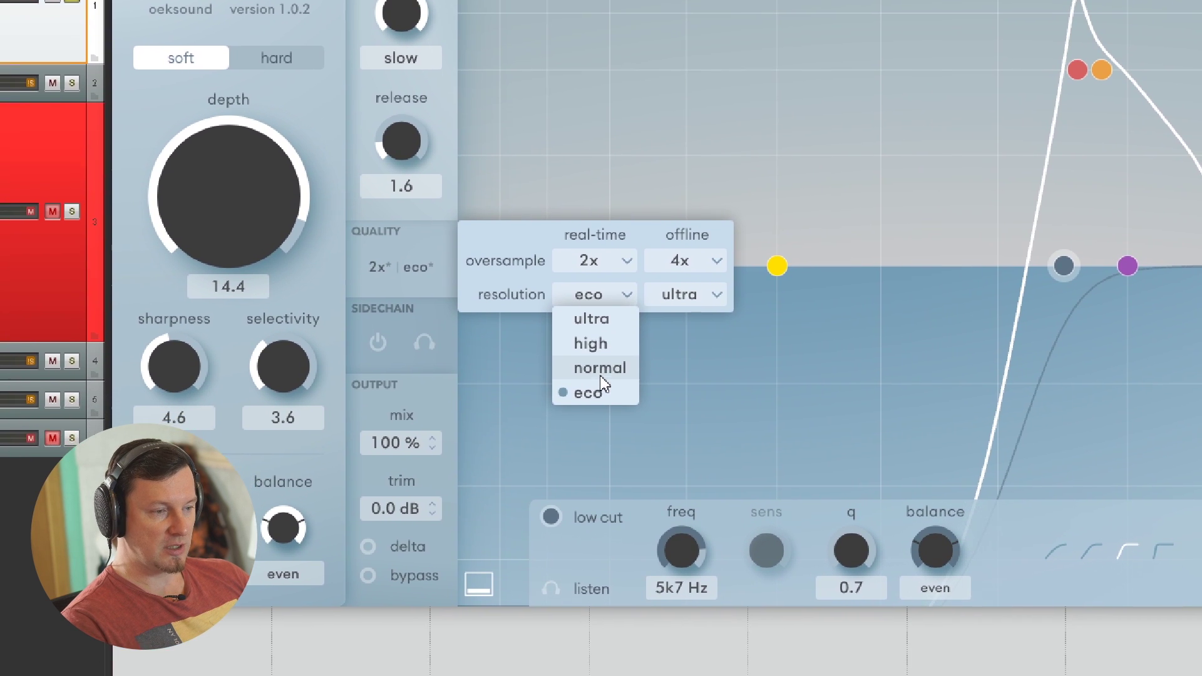
click(600, 368)
Try the offline resolution as same as real-time and set it back to ultra
click(692, 298)
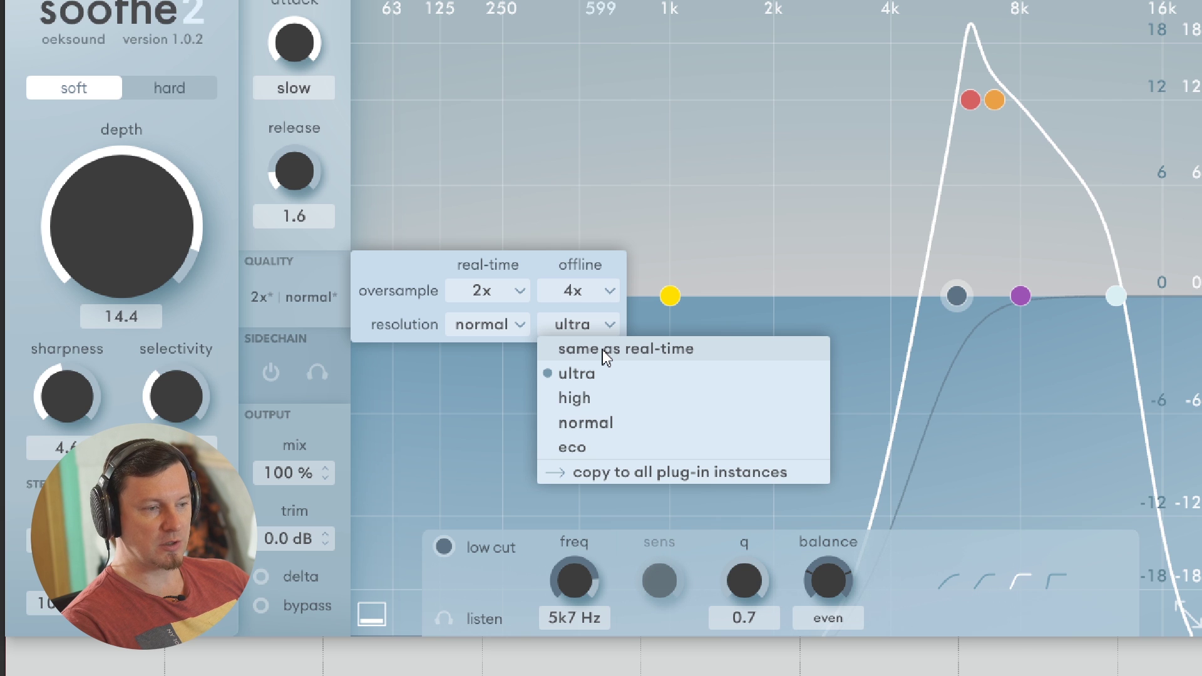
click(620, 373)
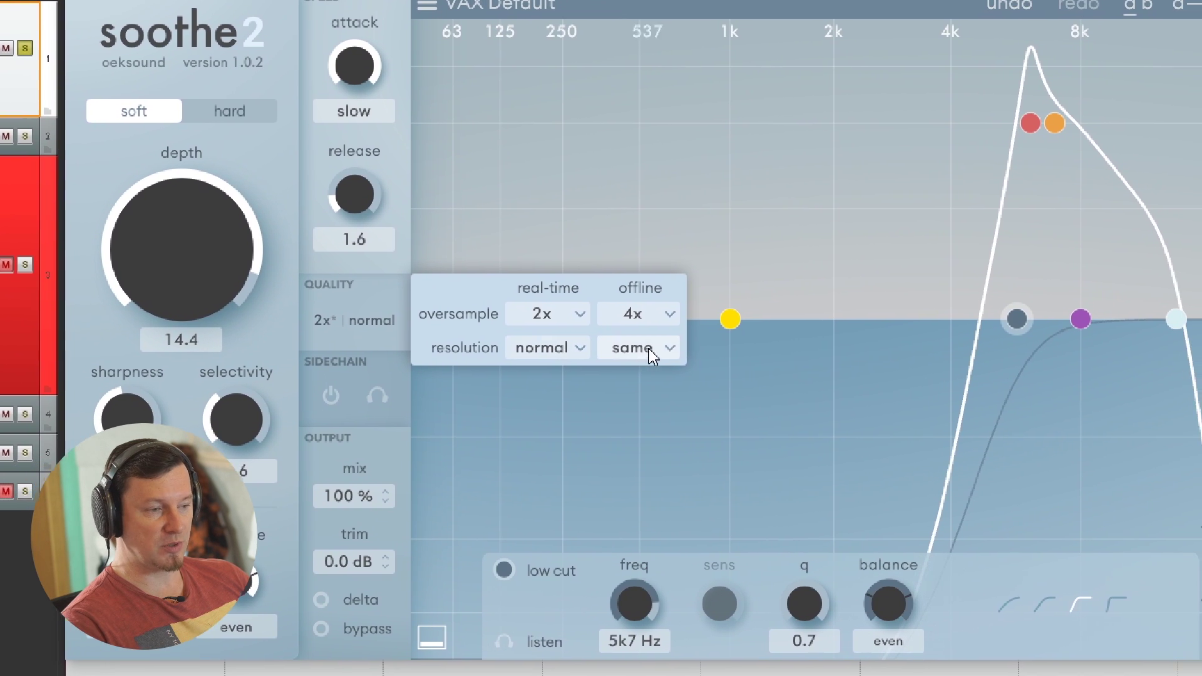
click(648, 348)
click(624, 394)
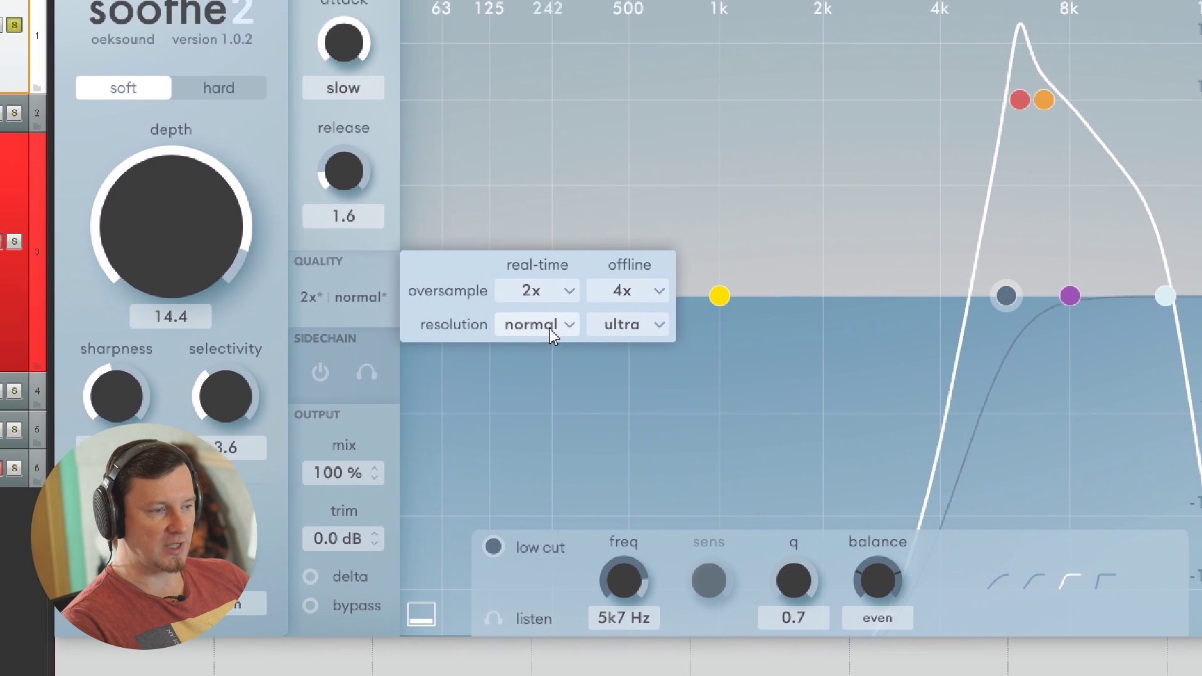
Switch the real-time resolution to eco while offline resolution stays on ultra, and restore it to normal
click(549, 327)
click(582, 376)
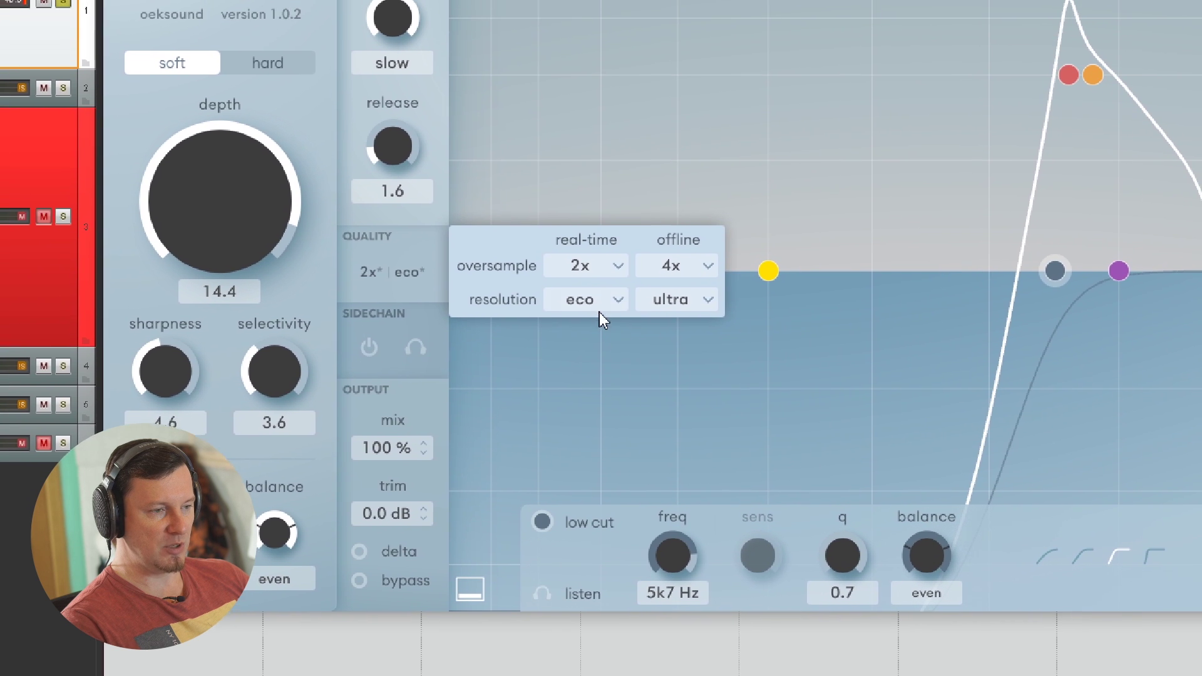
click(676, 277)
click(606, 367)
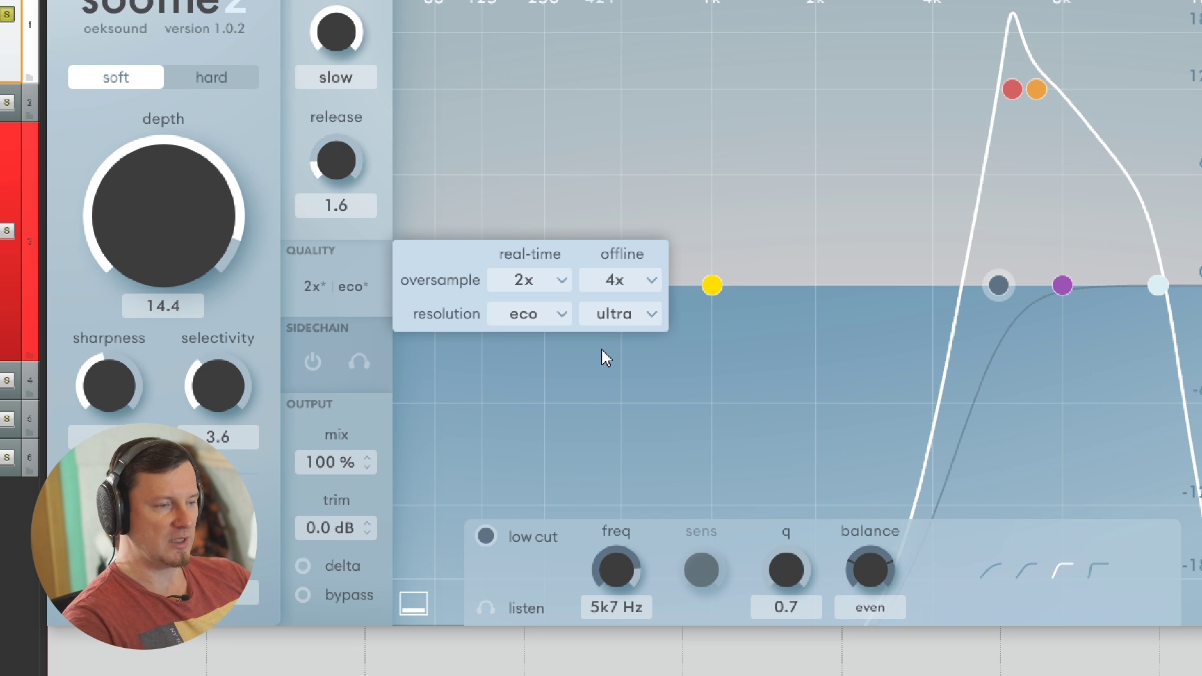
click(537, 313)
click(542, 387)
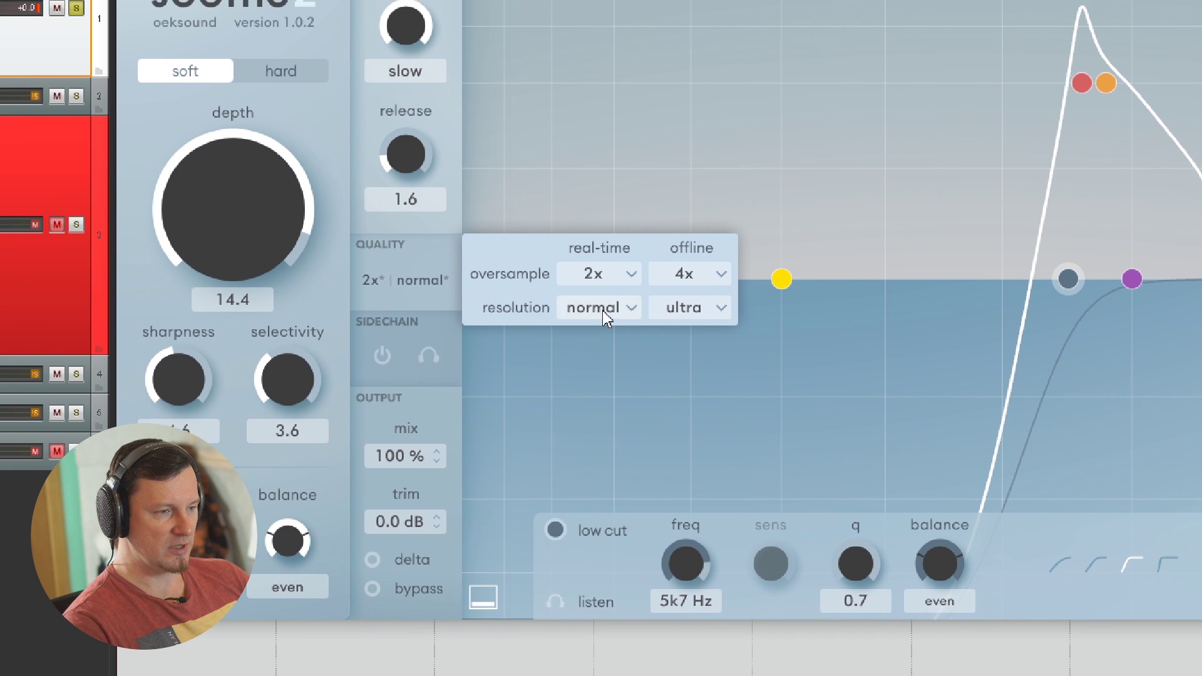
Keep the real-time resolution at normal, set the offline resolution to same as real-time and close the quality settings
click(602, 312)
click(608, 381)
click(691, 303)
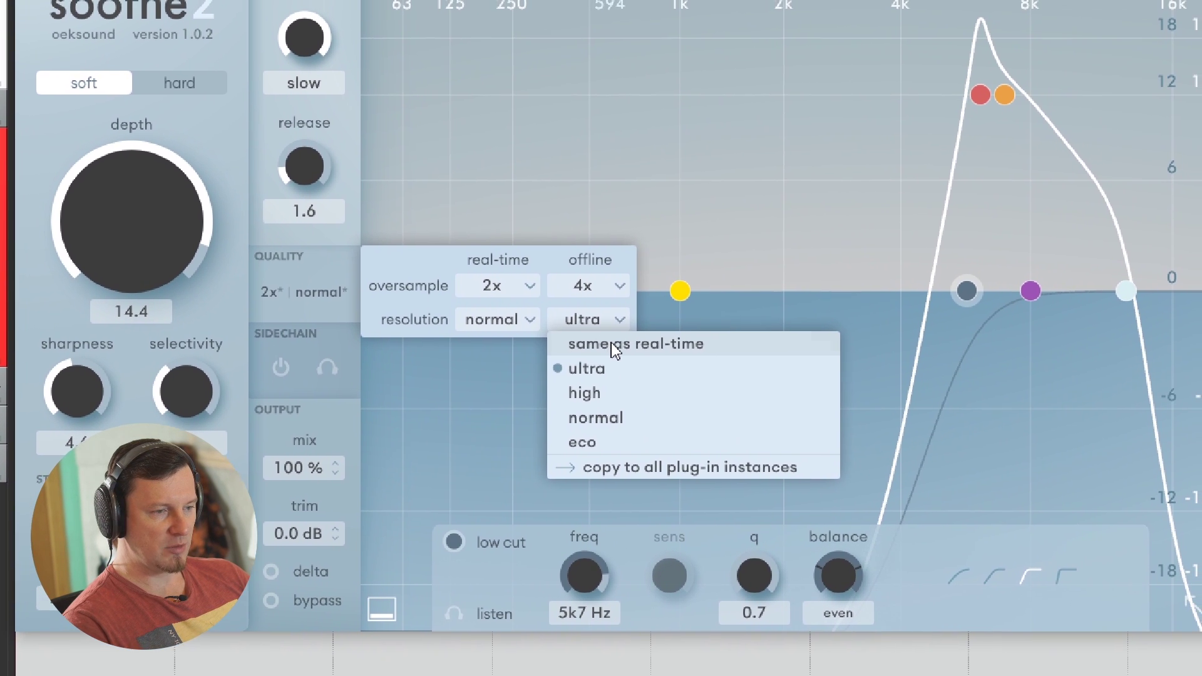
click(639, 359)
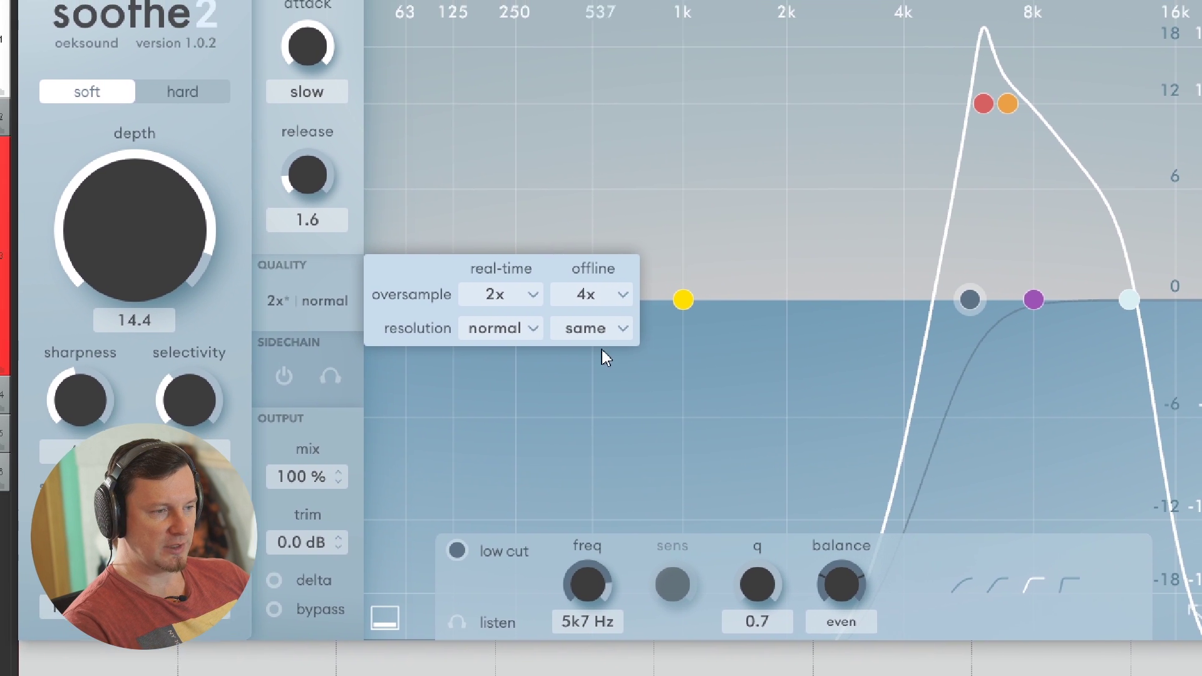
click(599, 337)
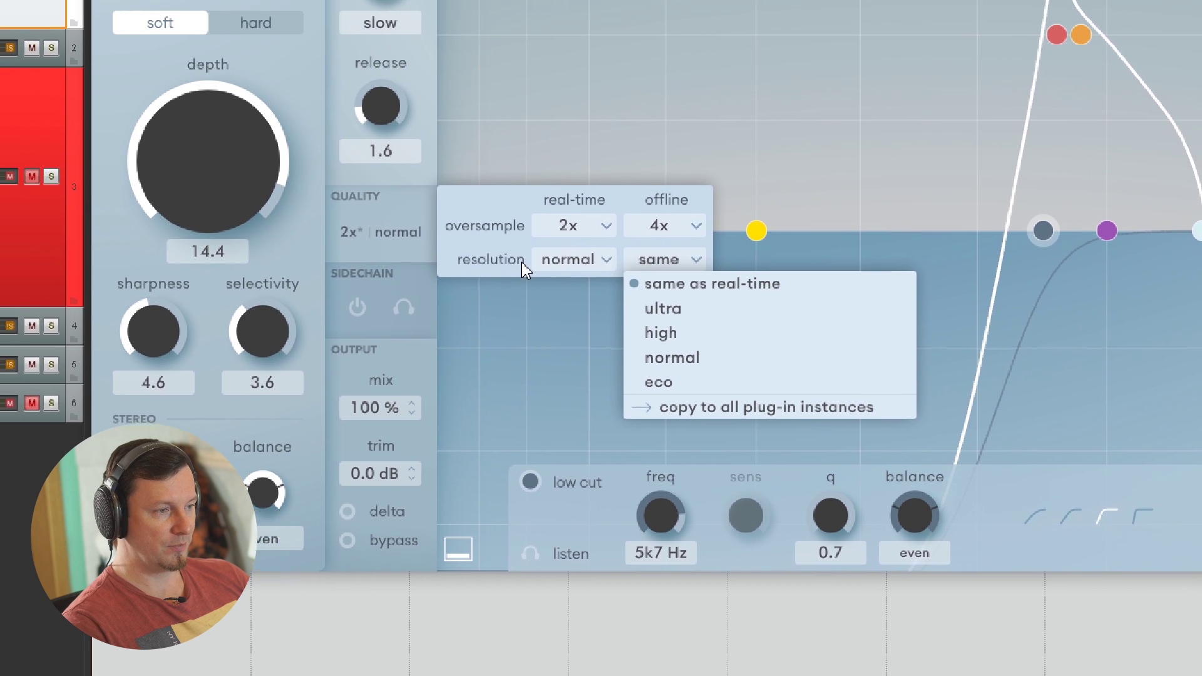
click(328, 172)
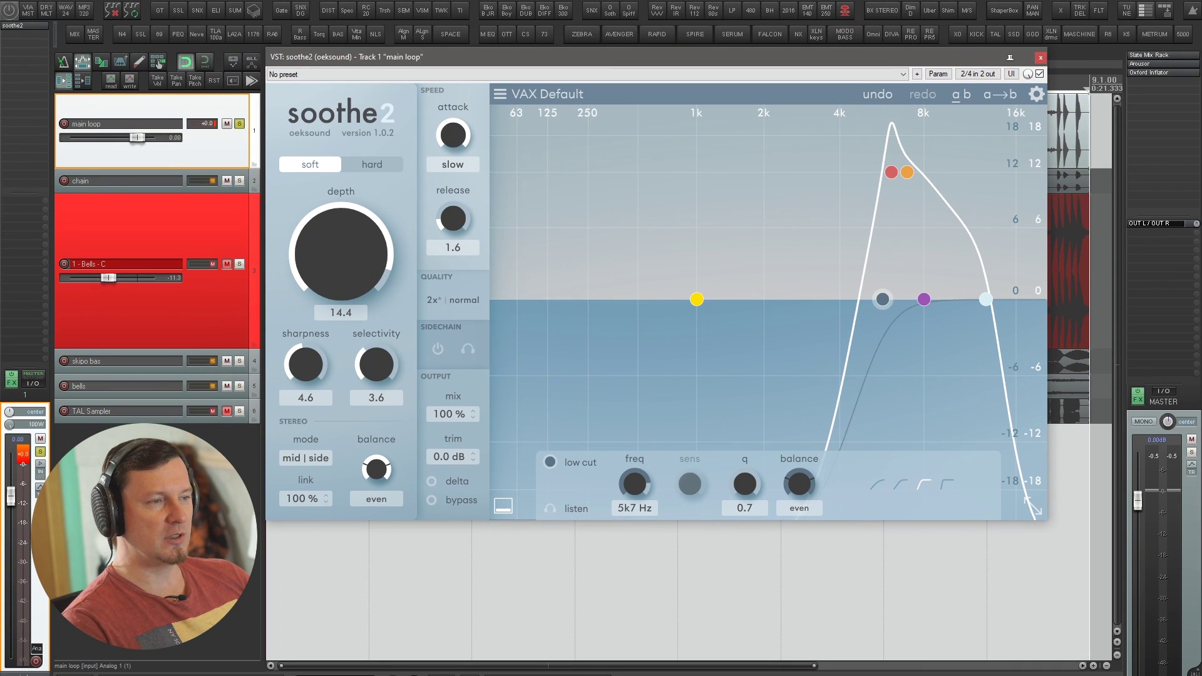
Add Trackspacer 2.5 to the main loop track, move its window over soothe2 and remove the plug-in
click(452, 33)
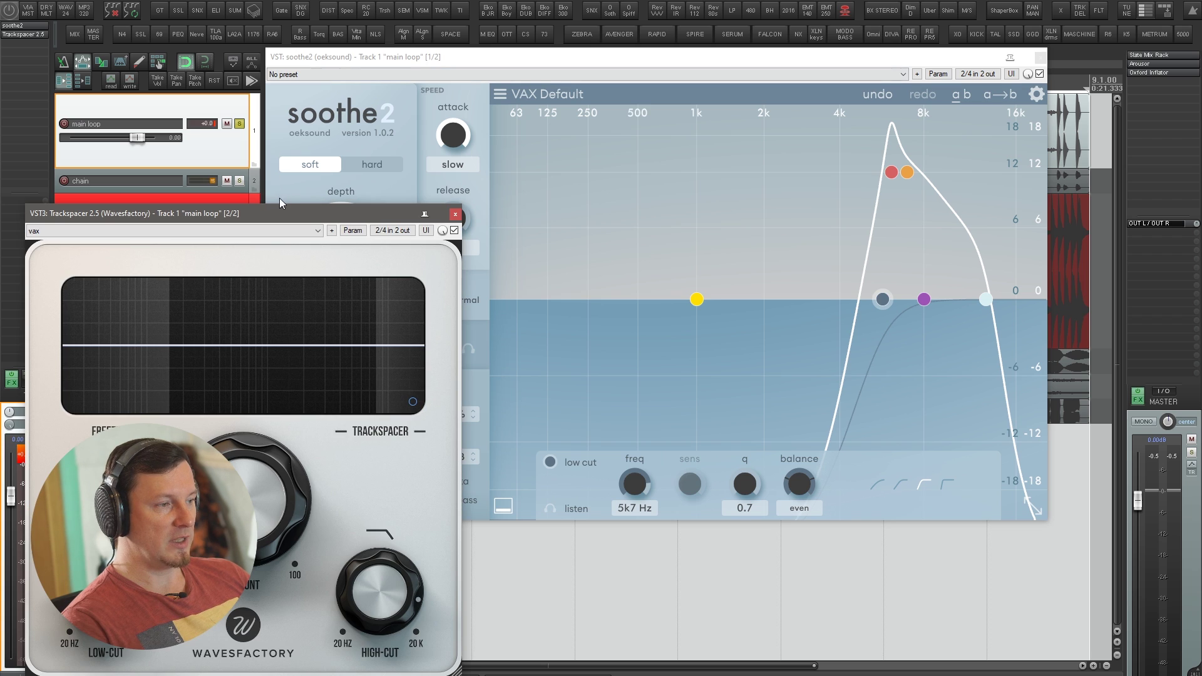
drag(279, 198, 543, 109)
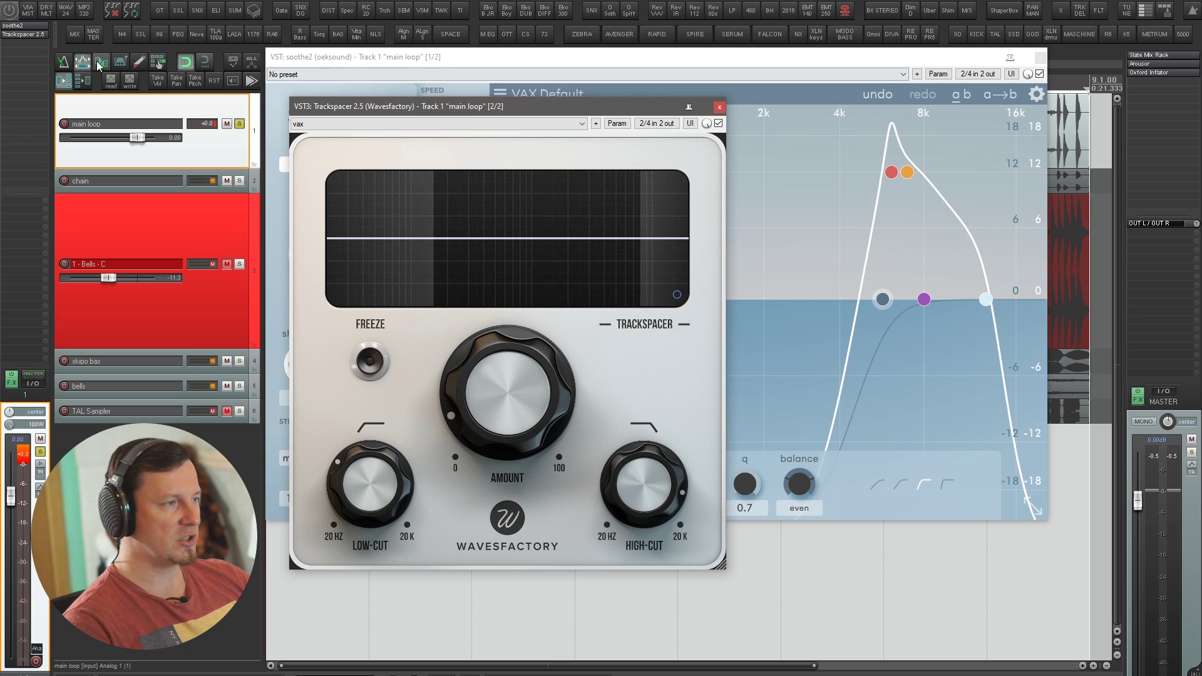
click(29, 35)
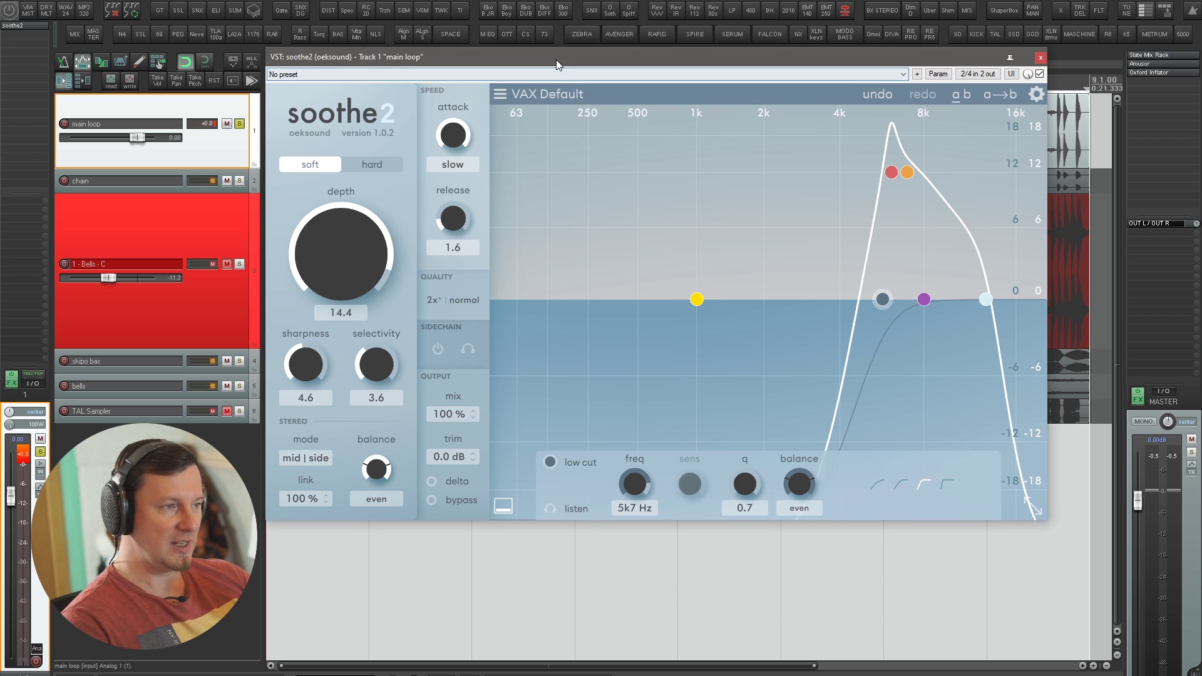
Try lowering the output mix to 64 % and return it to 100 %
drag(556, 59, 556, 61)
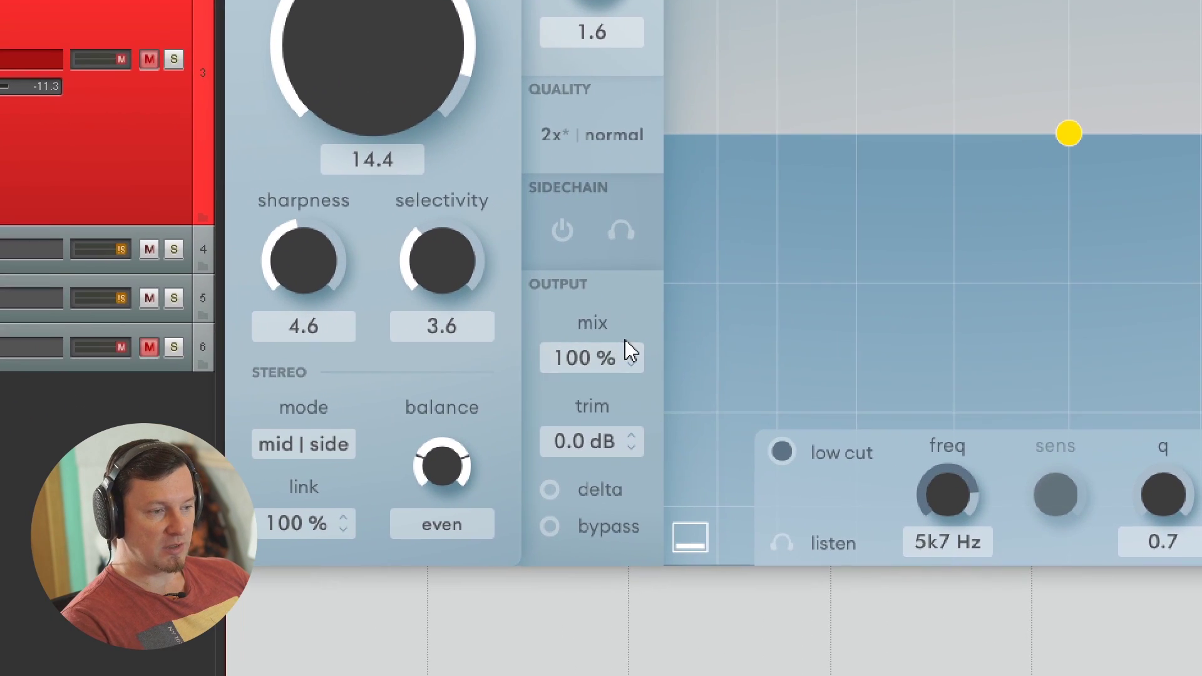
scroll(480, 398, down, 2)
drag(602, 360, 603, 482)
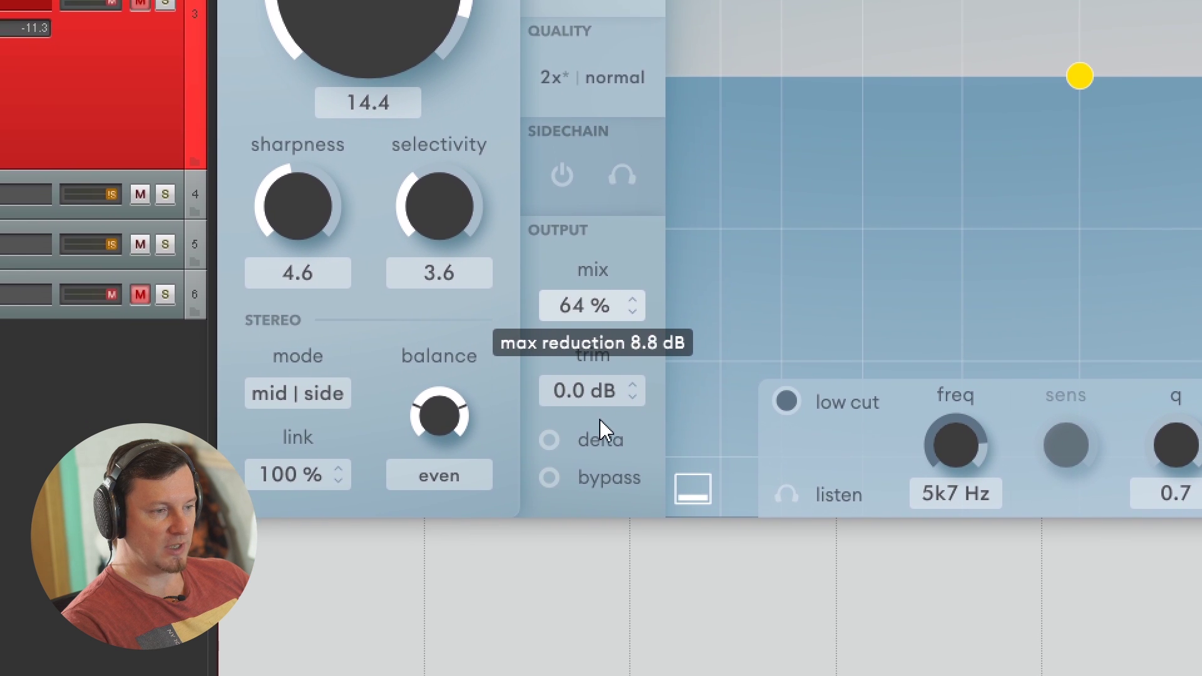
drag(600, 419, 603, 339)
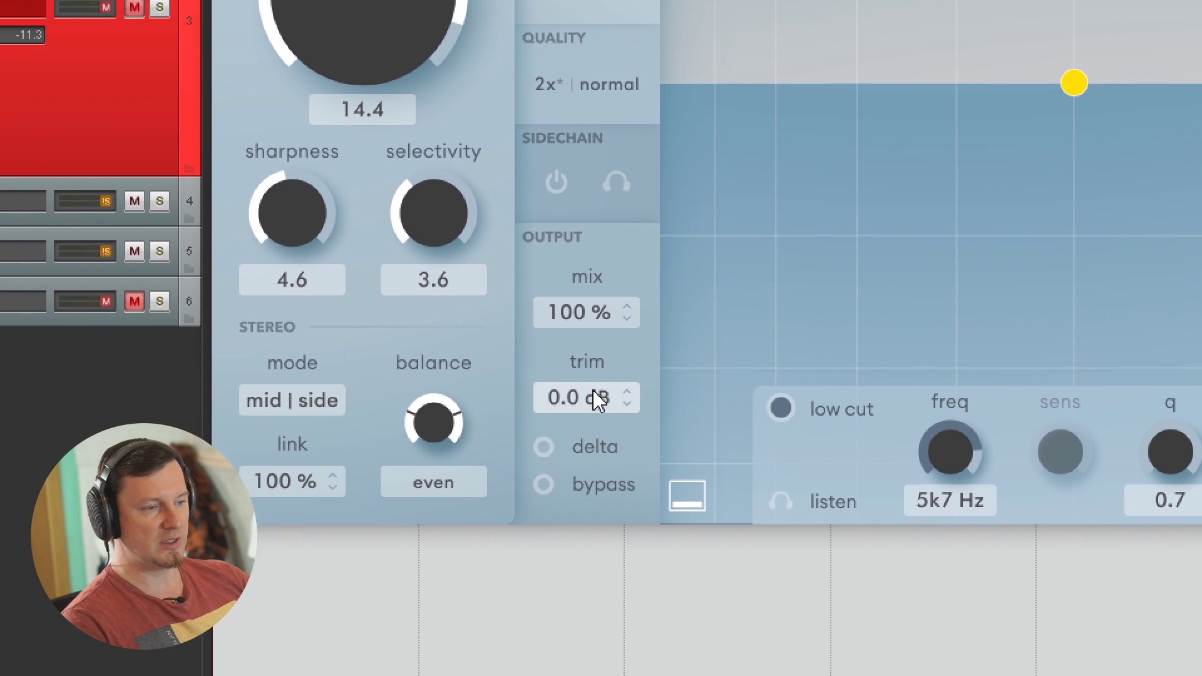
Set the output trim to 3.5 dB and toggle delta monitoring on and off
drag(592, 390, 602, 351)
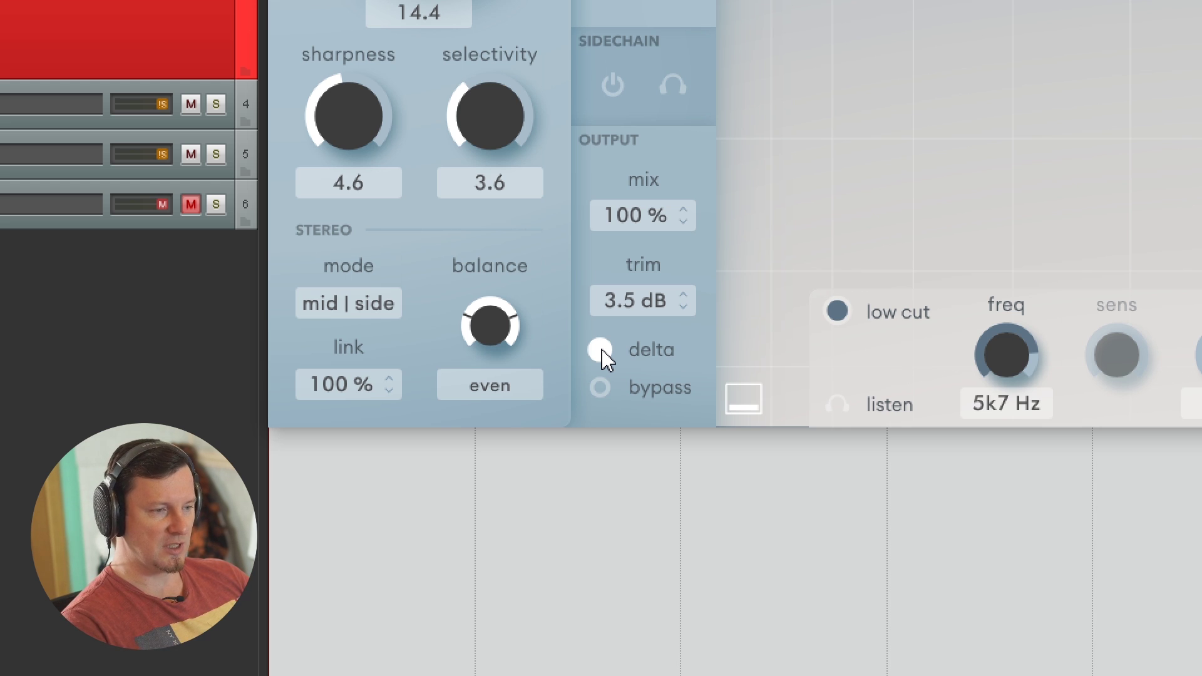
click(602, 350)
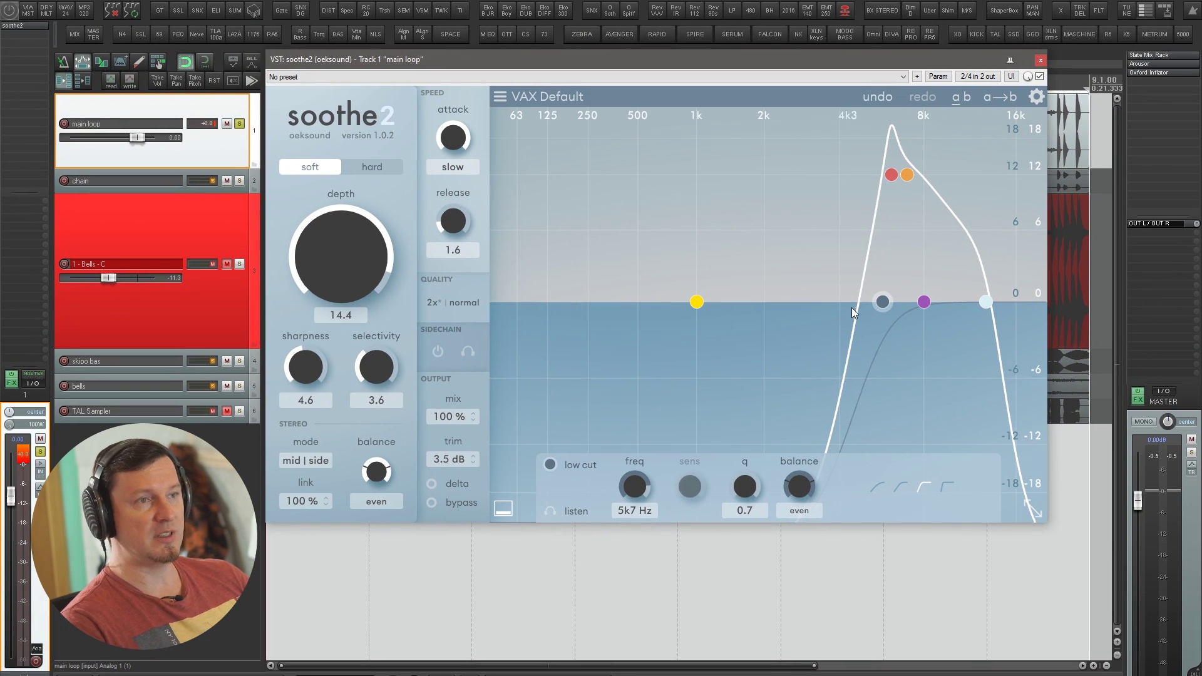
Move the low cut down to 280 Hz and raise band 1 to 5.0 dB at 1k5 Hz
drag(877, 302, 595, 302)
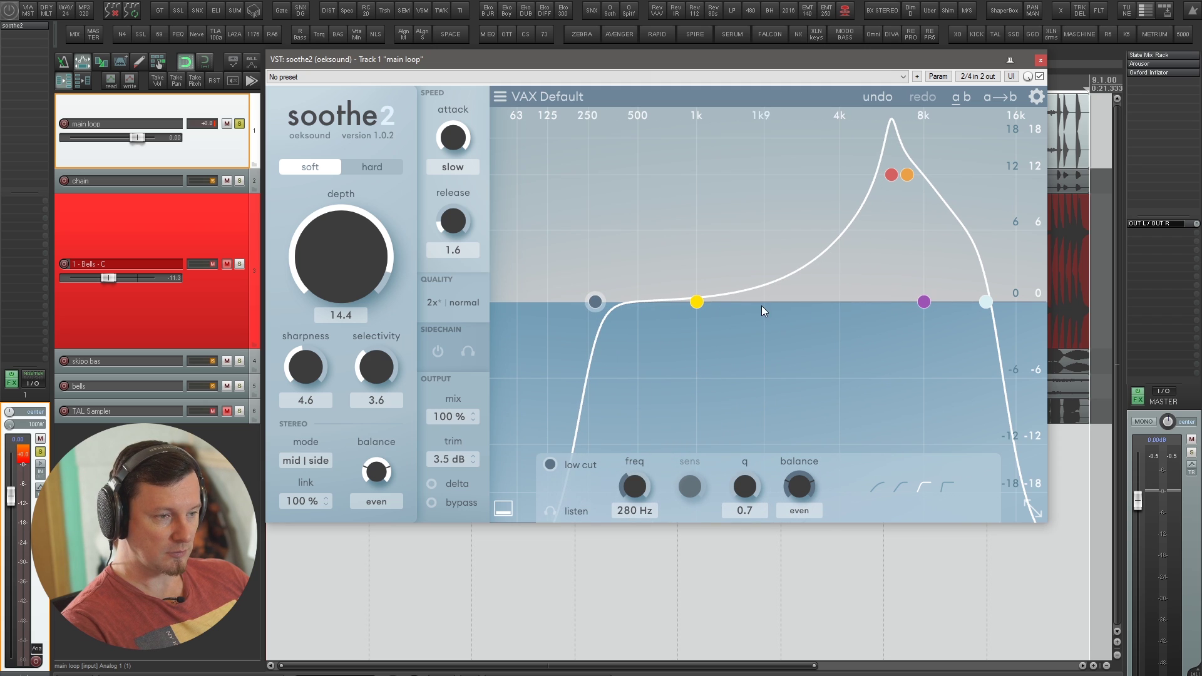
drag(697, 301, 738, 241)
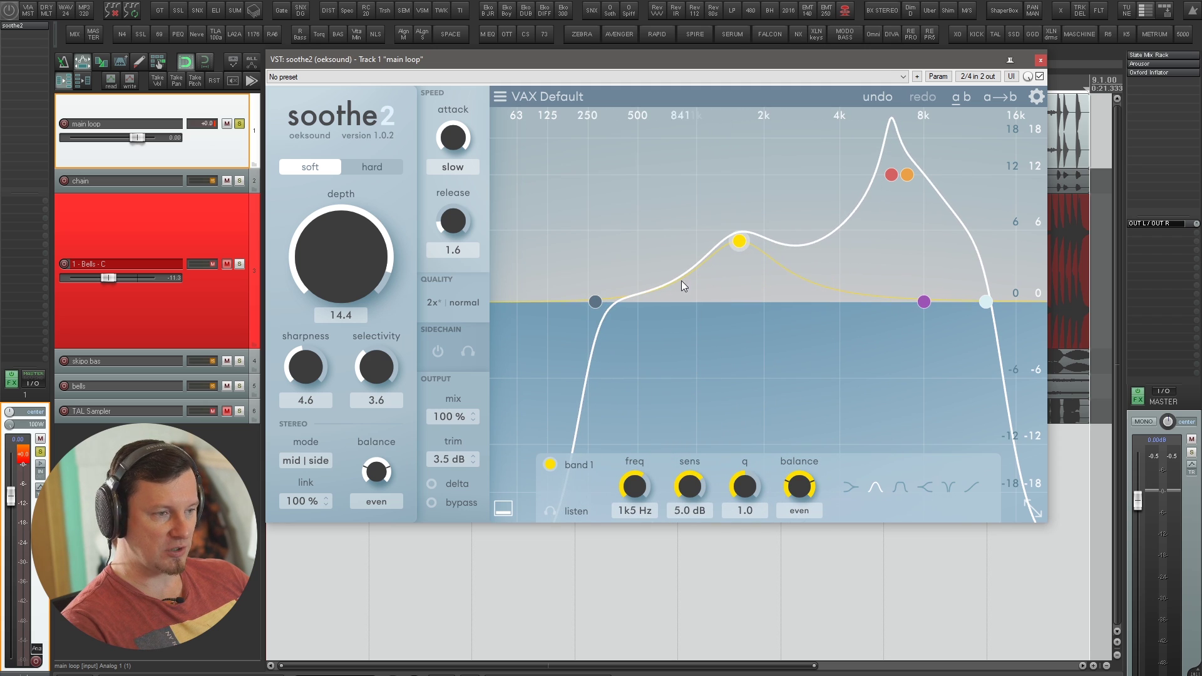
Disable the low cut, high cut, orange and red bands, and move band 1 to 2k5 Hz at 4.3 dB
click(594, 302)
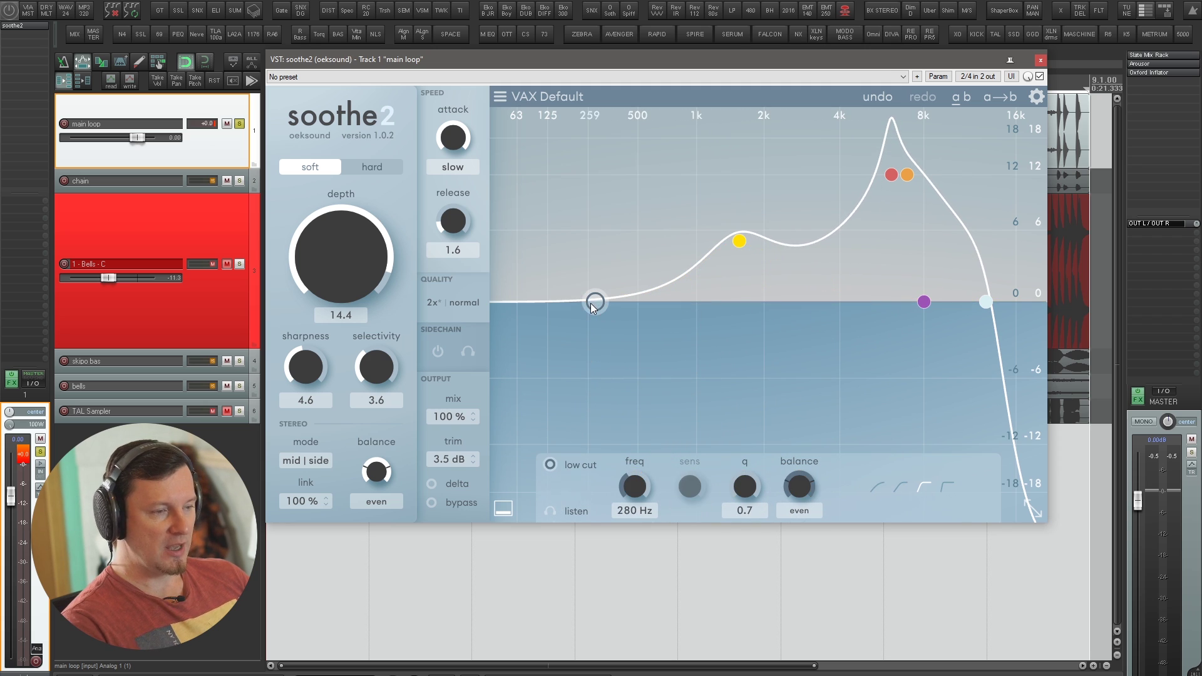
double_click(986, 302)
double_click(906, 174)
click(891, 175)
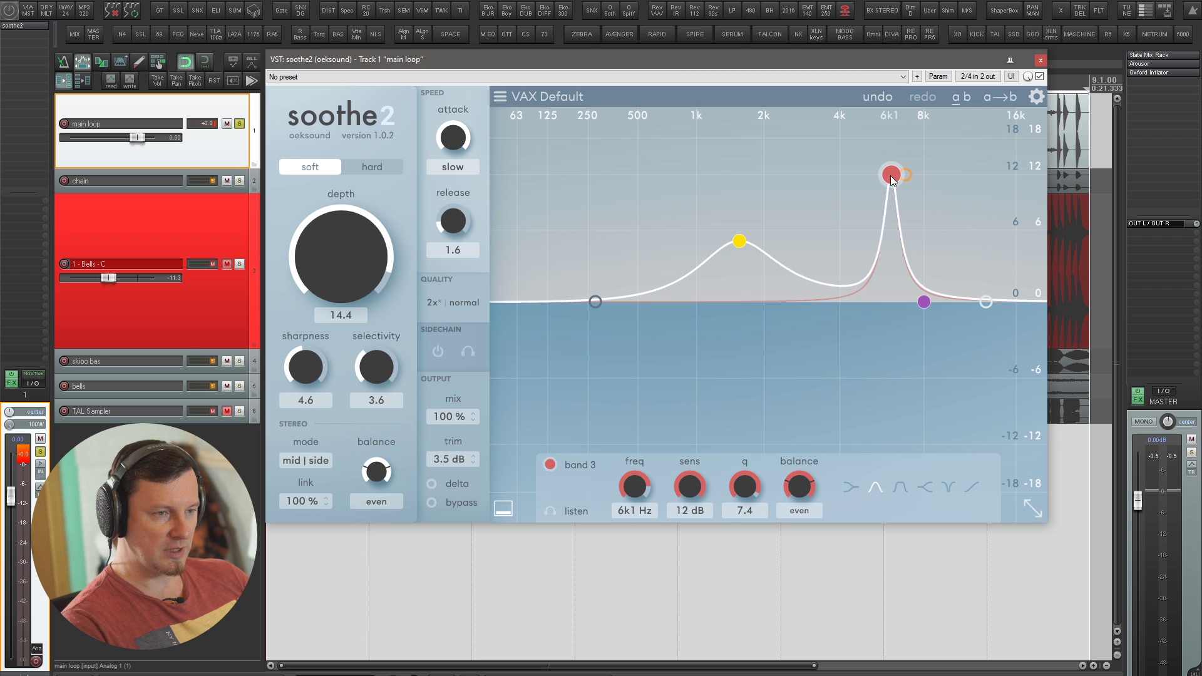
double_click(890, 175)
drag(739, 241, 788, 249)
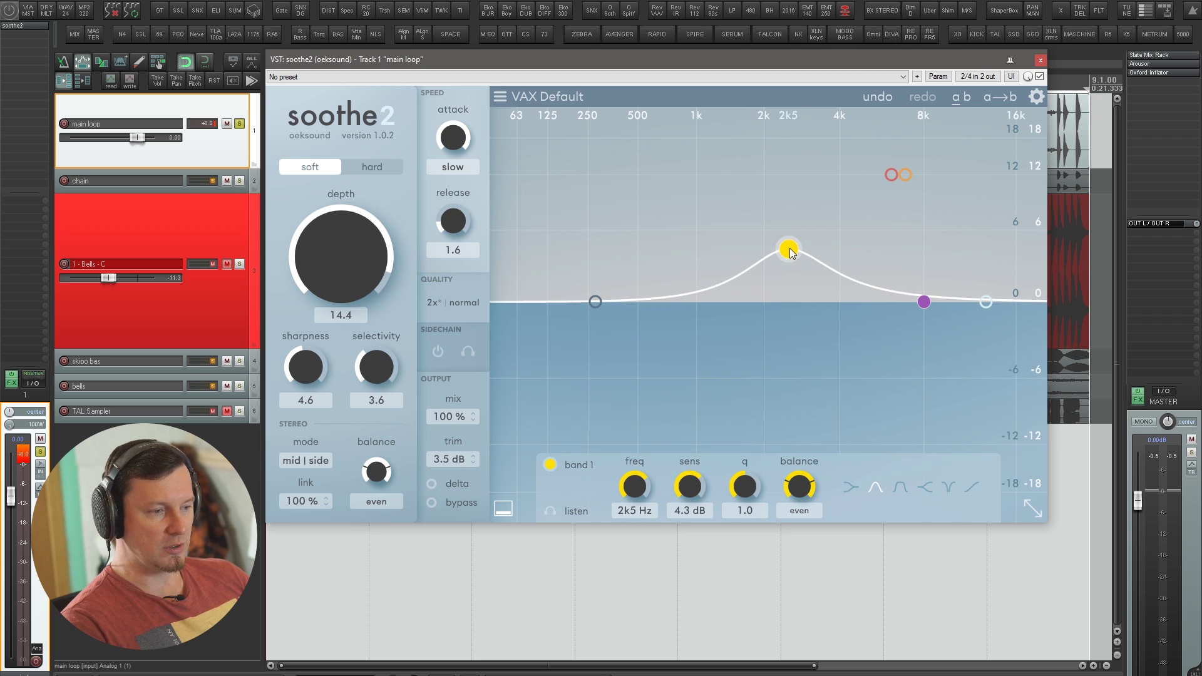
Toggle the display of the selected band's controls off and back on
click(507, 509)
click(505, 510)
click(505, 510)
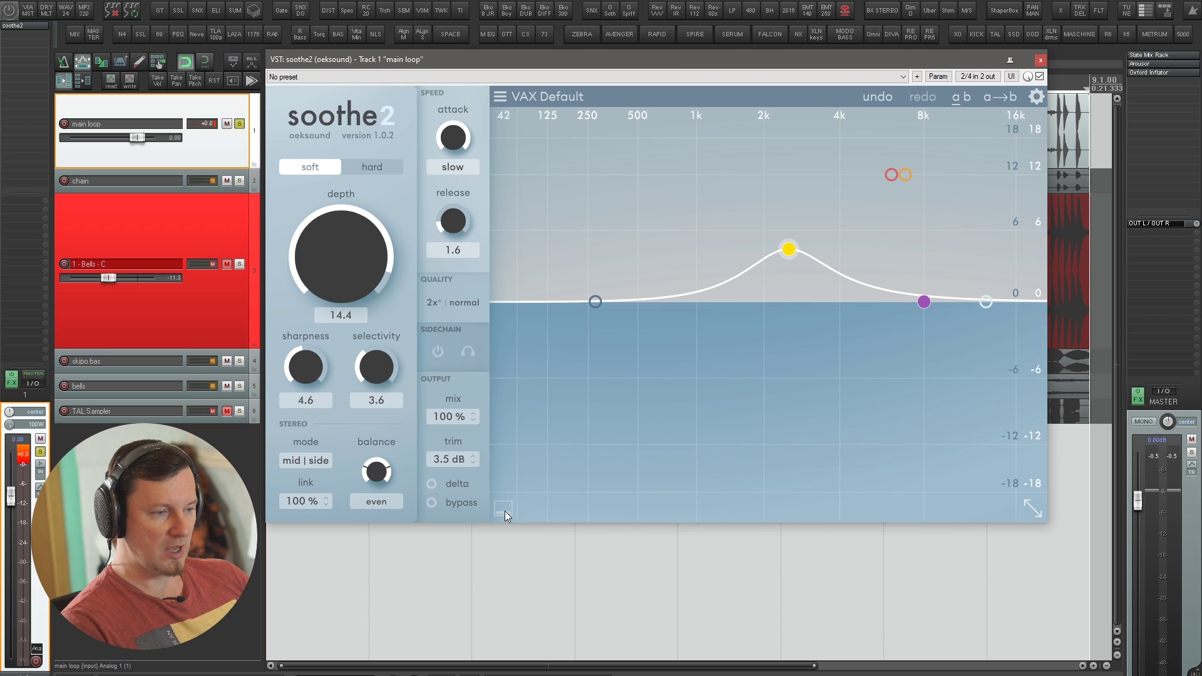
click(504, 510)
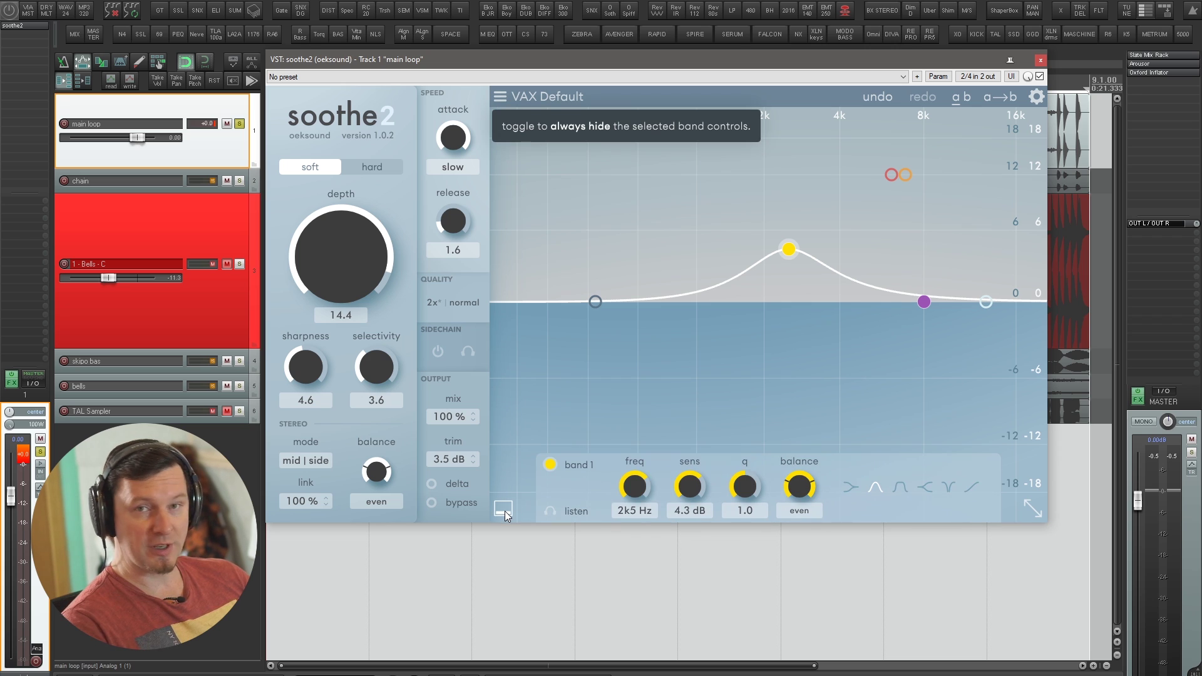
Disable and re-enable band 1, and audition it in listen mode while moving it to 5k5 Hz at 7.0 dB
click(553, 464)
click(553, 464)
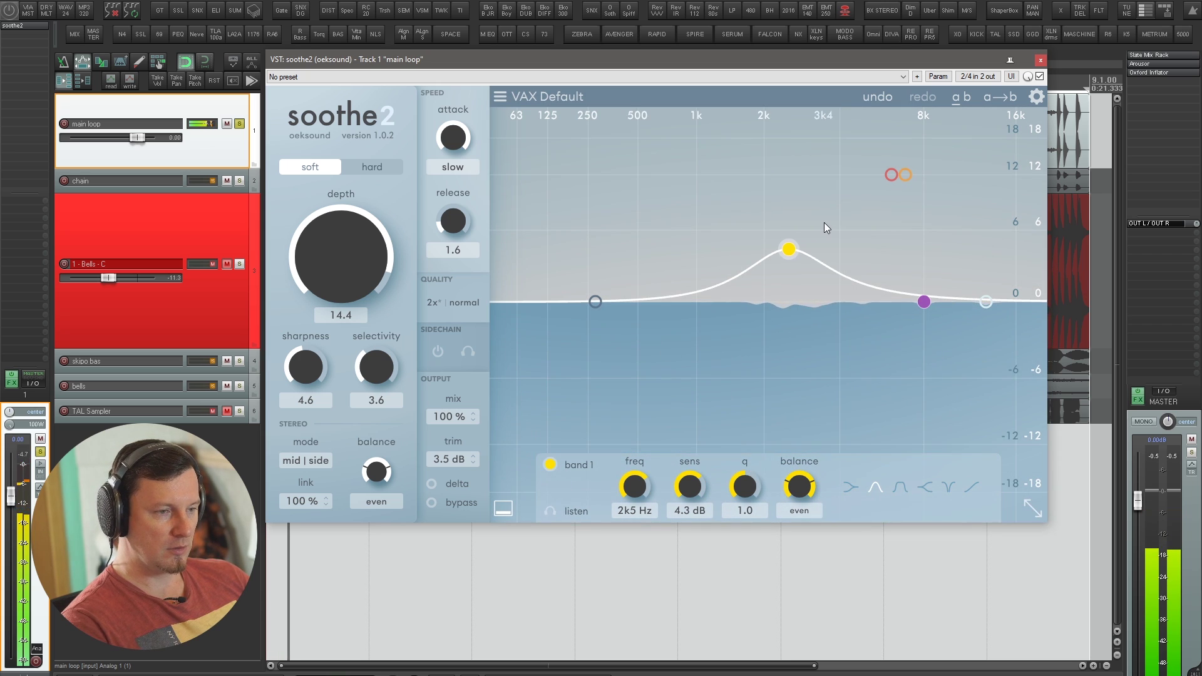
click(565, 503)
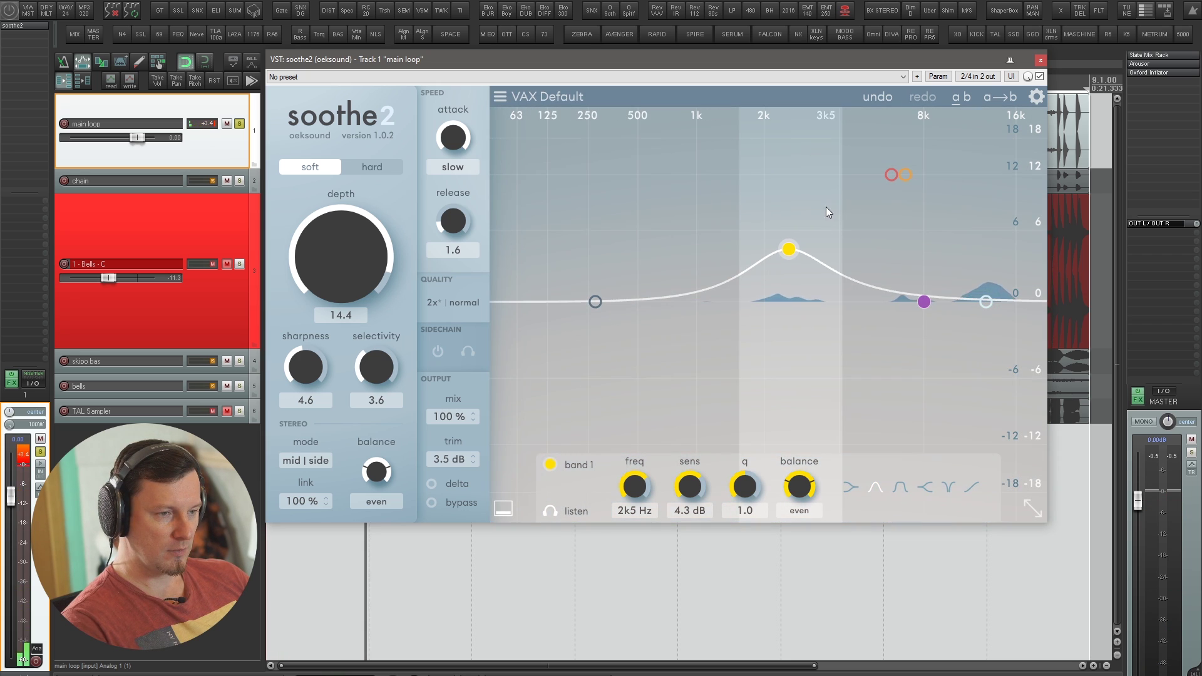
drag(789, 250, 867, 226)
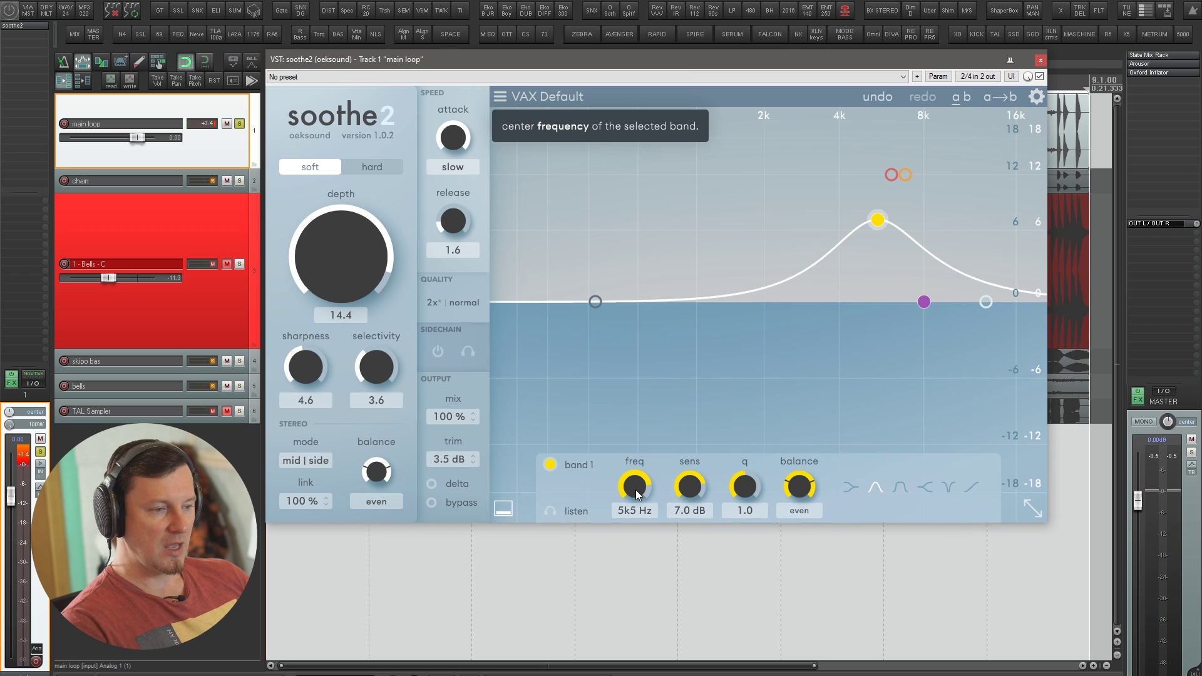
Set band 1 to 3k1 Hz, 9.1 dB and q 1.2, and try an uneven balance before resetting it to even
drag(636, 489, 744, 469)
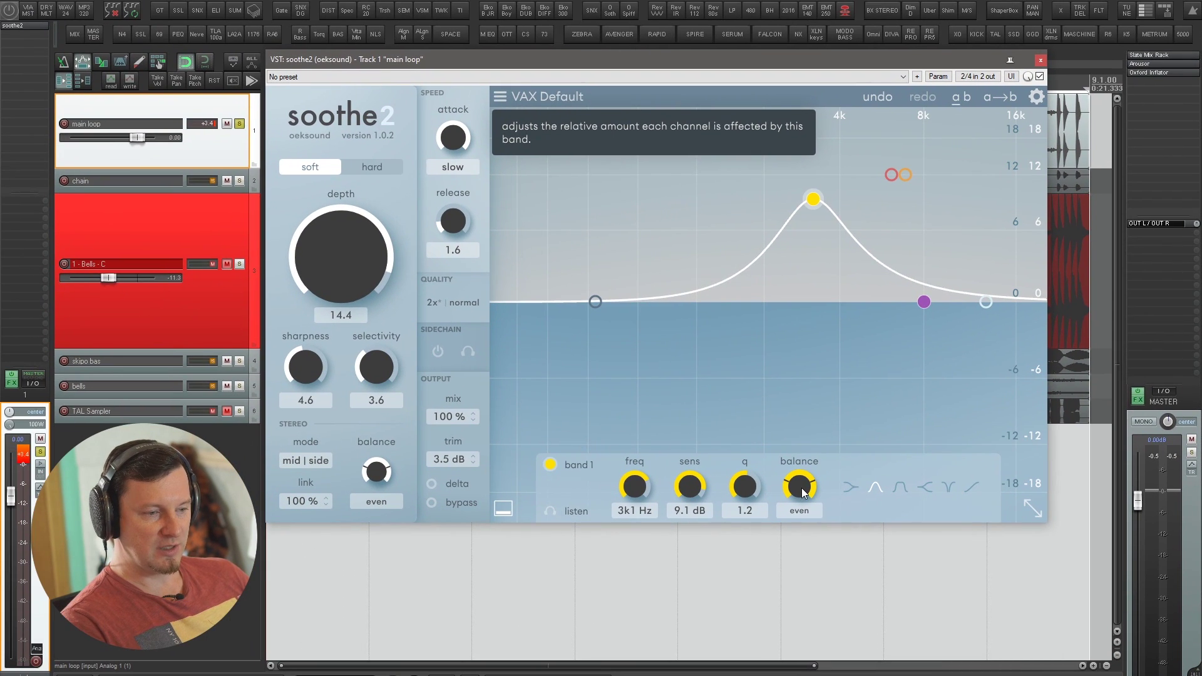
drag(791, 483, 813, 499)
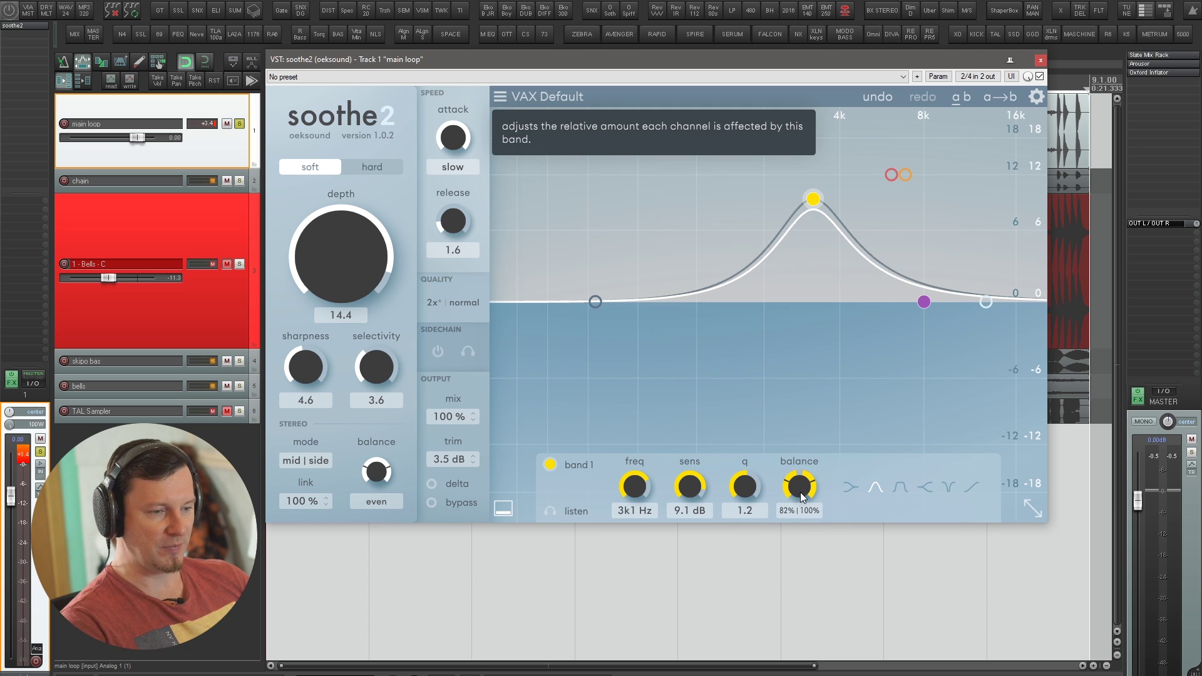
double_click(799, 492)
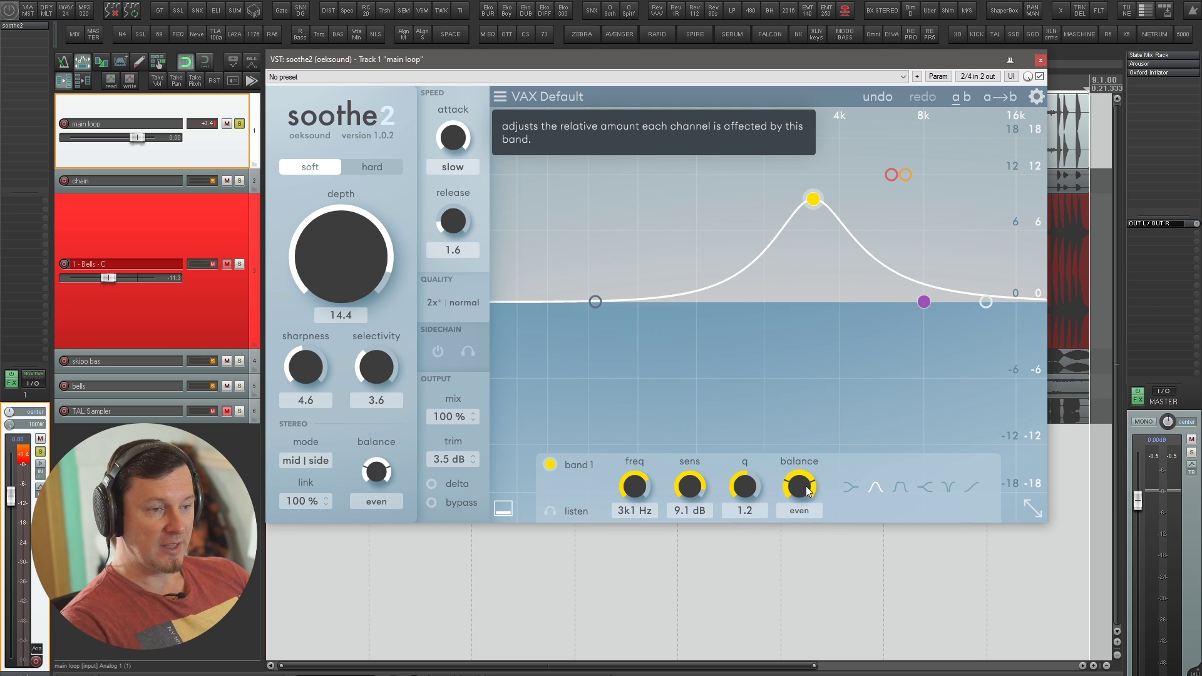
Move band 1 to 2k5 Hz at 8.7 dB and try the band shelf, low shelf, high shelf and band reject shapes, ending on tilt
click(899, 487)
drag(811, 202, 791, 205)
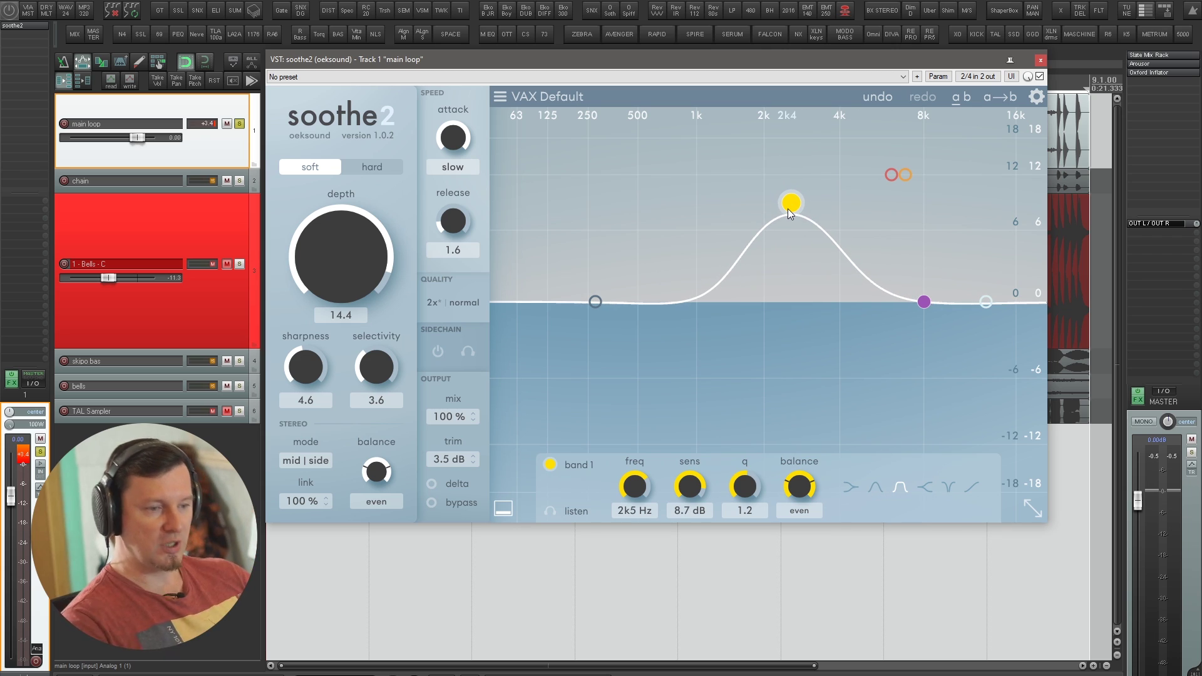
click(849, 492)
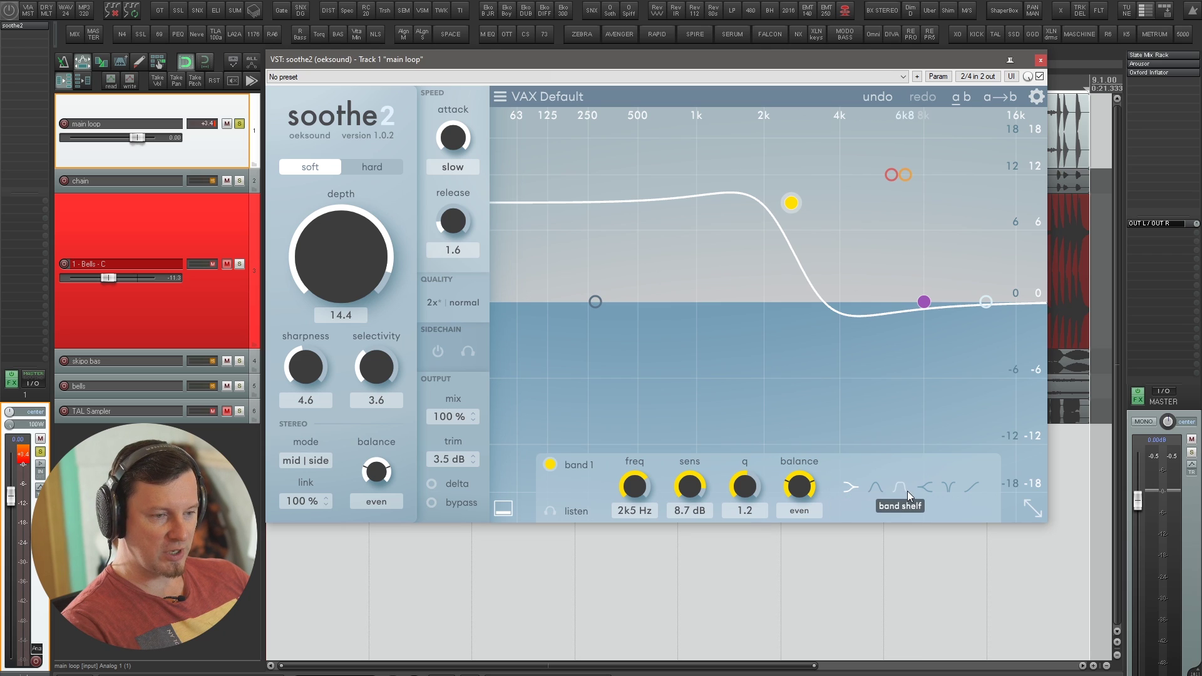
click(924, 489)
click(948, 489)
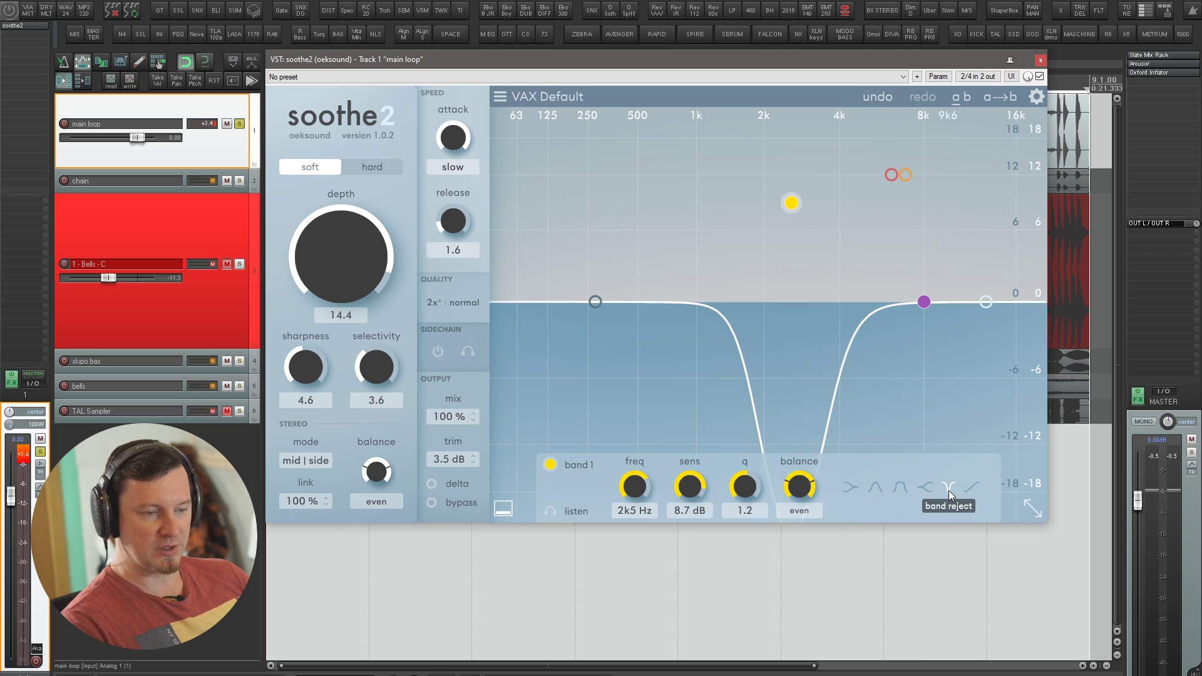
click(972, 487)
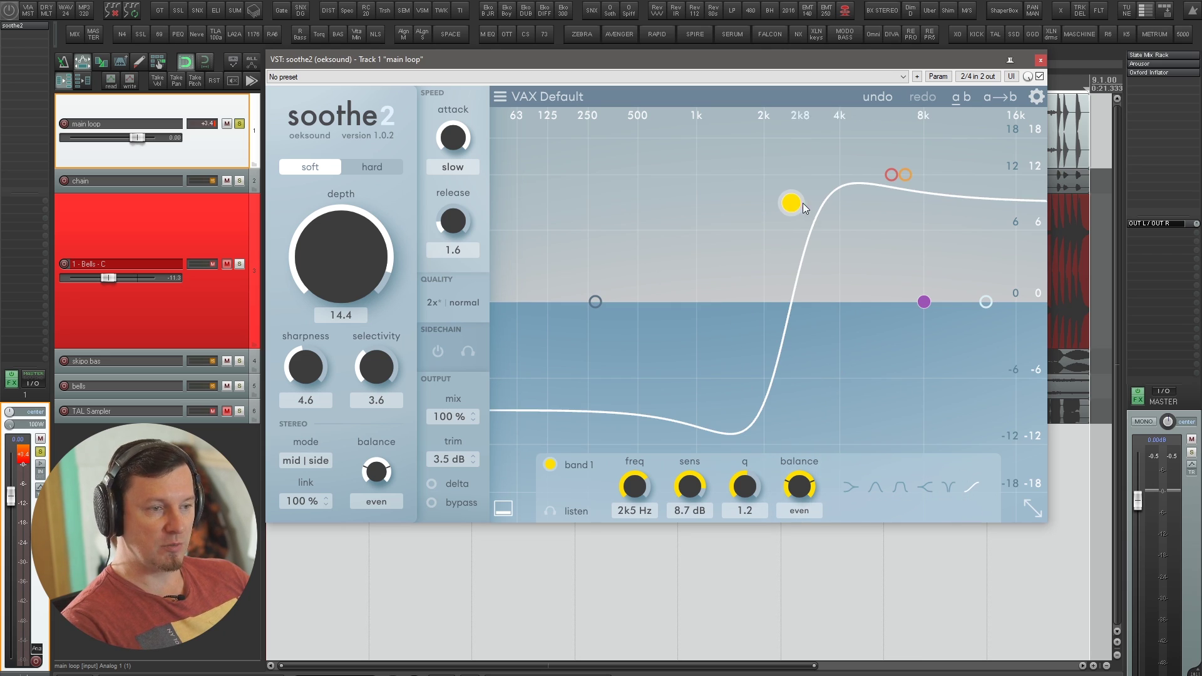
Vary the tilt band's q down to 0.1 and move the band to 2k Hz at -4.2 dB
scroll(792, 204, up, 5)
scroll(790, 205, down, 8)
scroll(790, 206, up, 2)
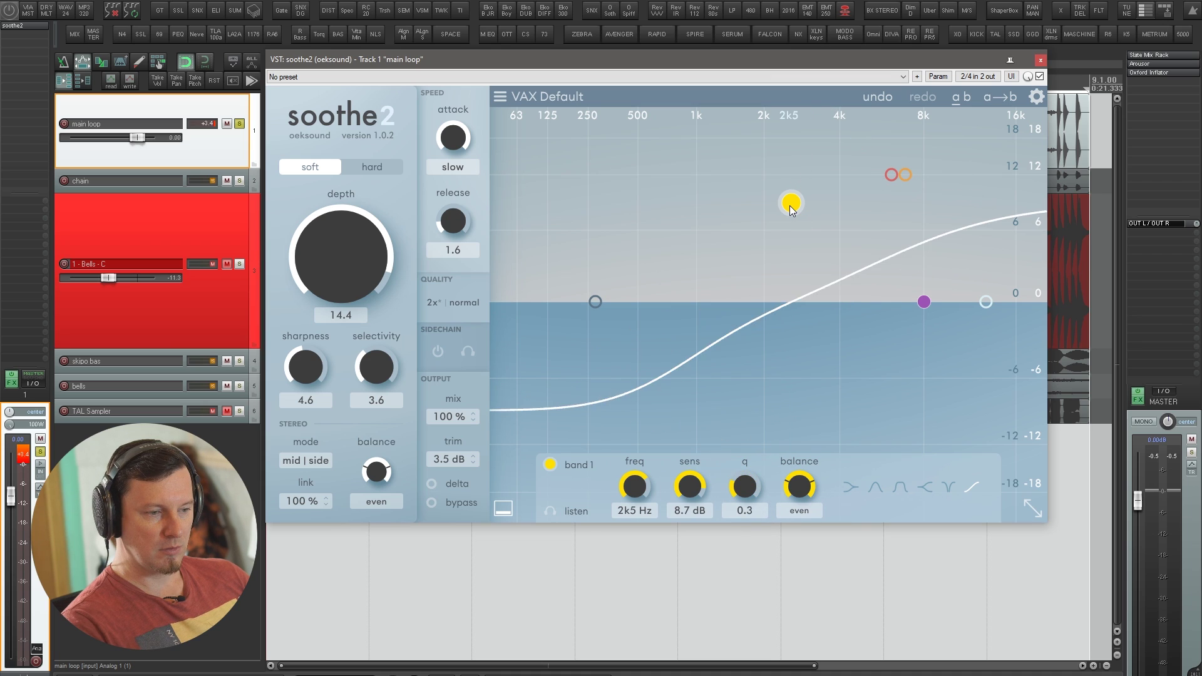
scroll(791, 204, down, 2)
drag(791, 201, 772, 357)
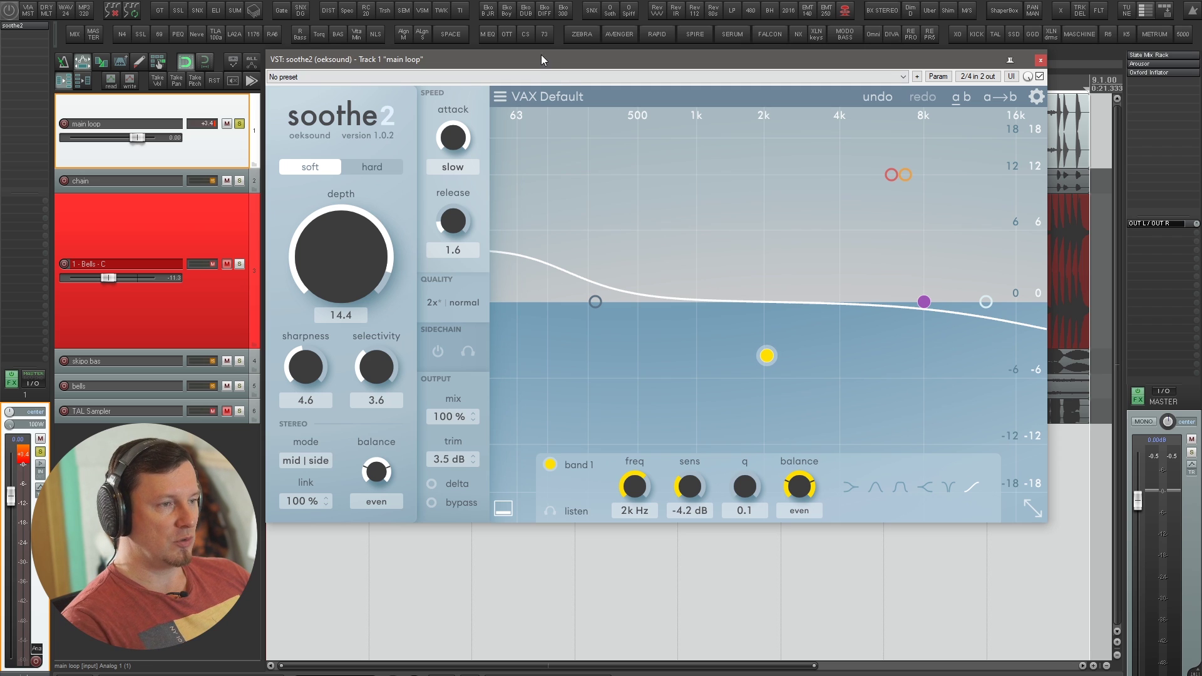
Add the original soothe plug-in to the main loop track and place its window beside soothe2 for comparison
double_click(19, 88)
text(sooth)
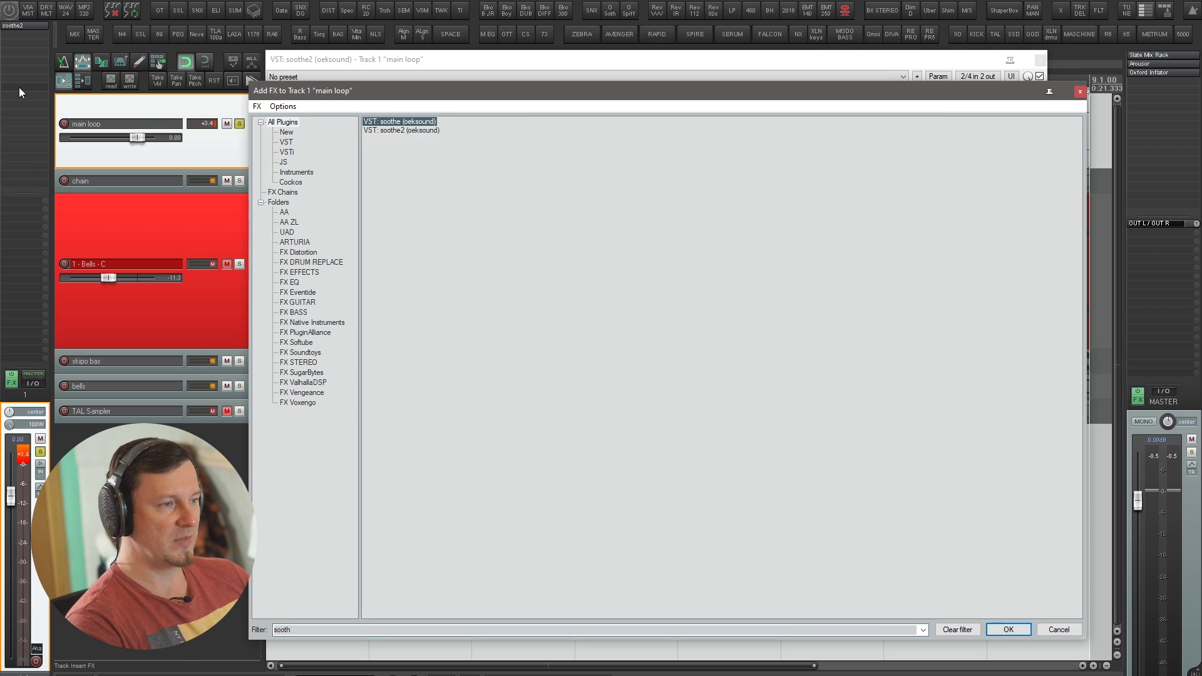
key(Return)
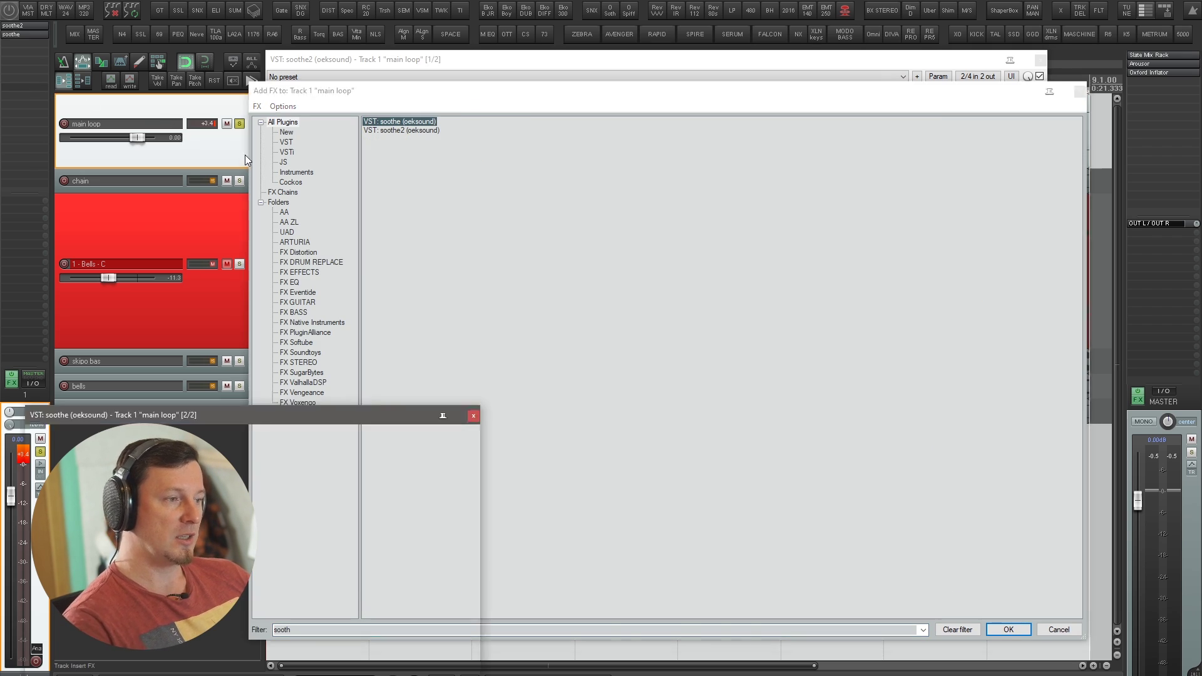
drag(403, 416, 1031, 377)
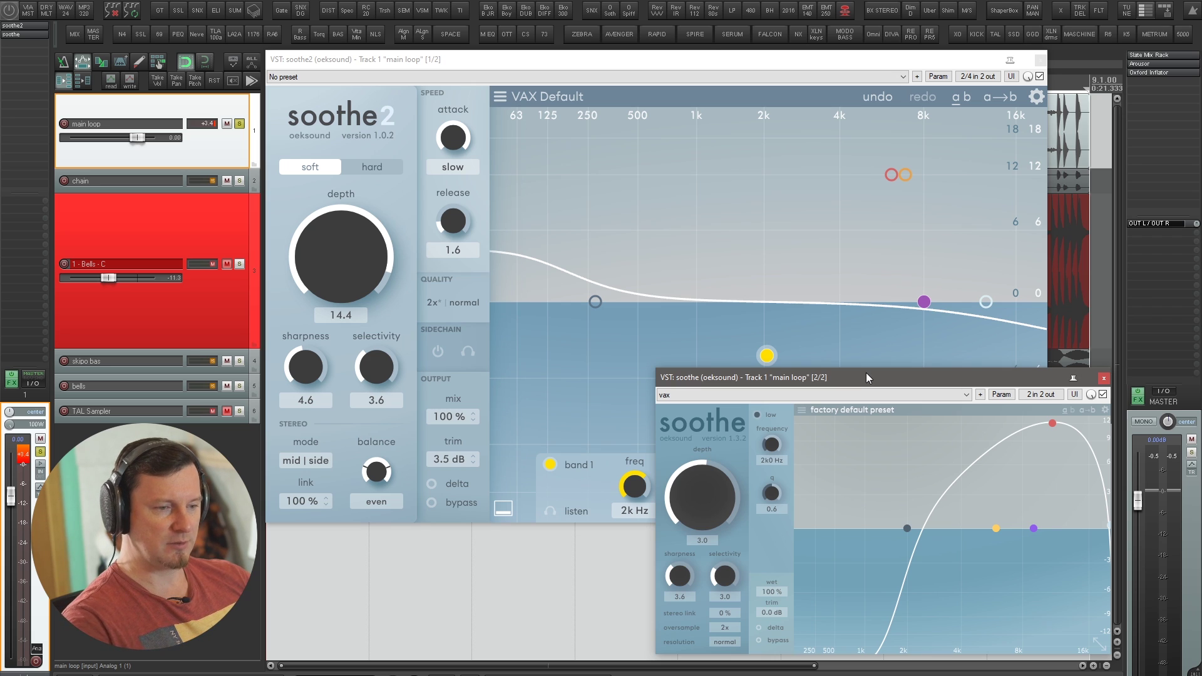
Browse the original soothe's presets without loading one, and move its band 2 to 3k8 Hz at 0.7 dB
click(801, 410)
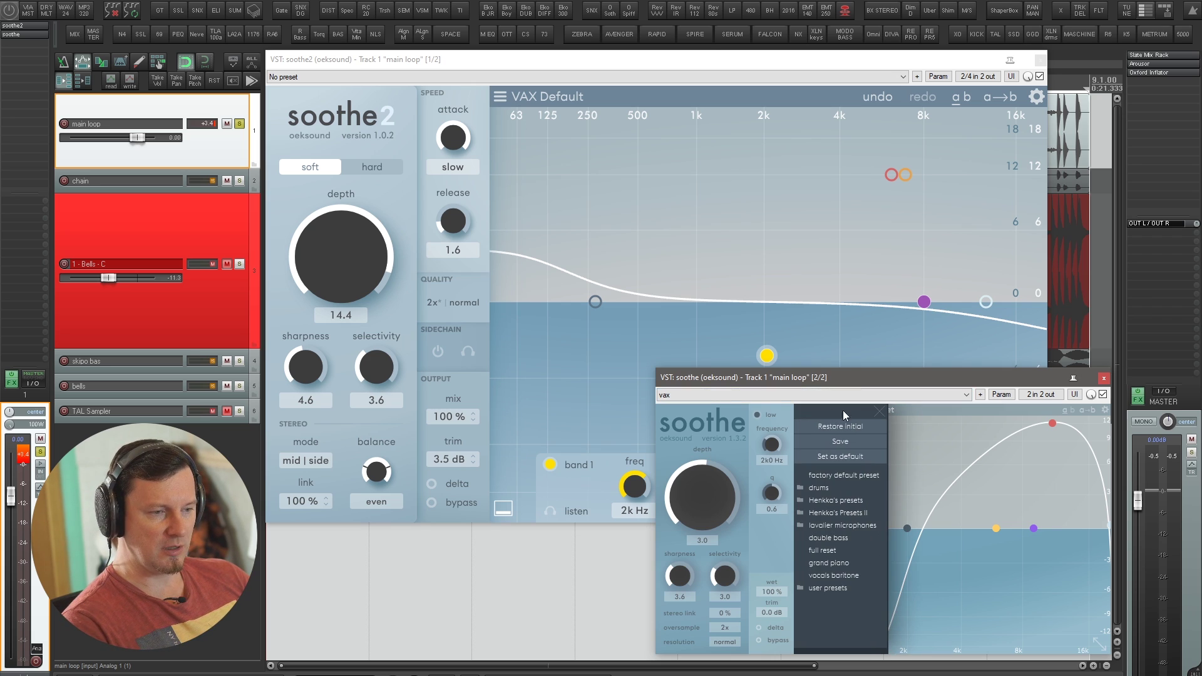
click(877, 412)
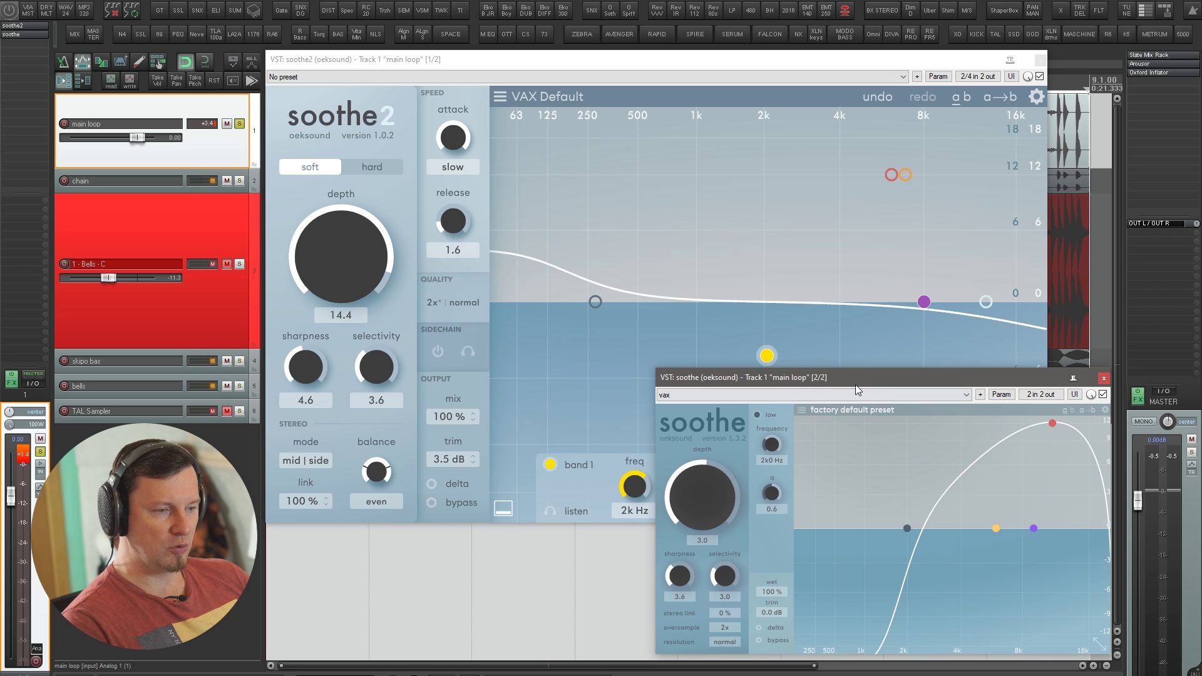
drag(994, 528, 956, 522)
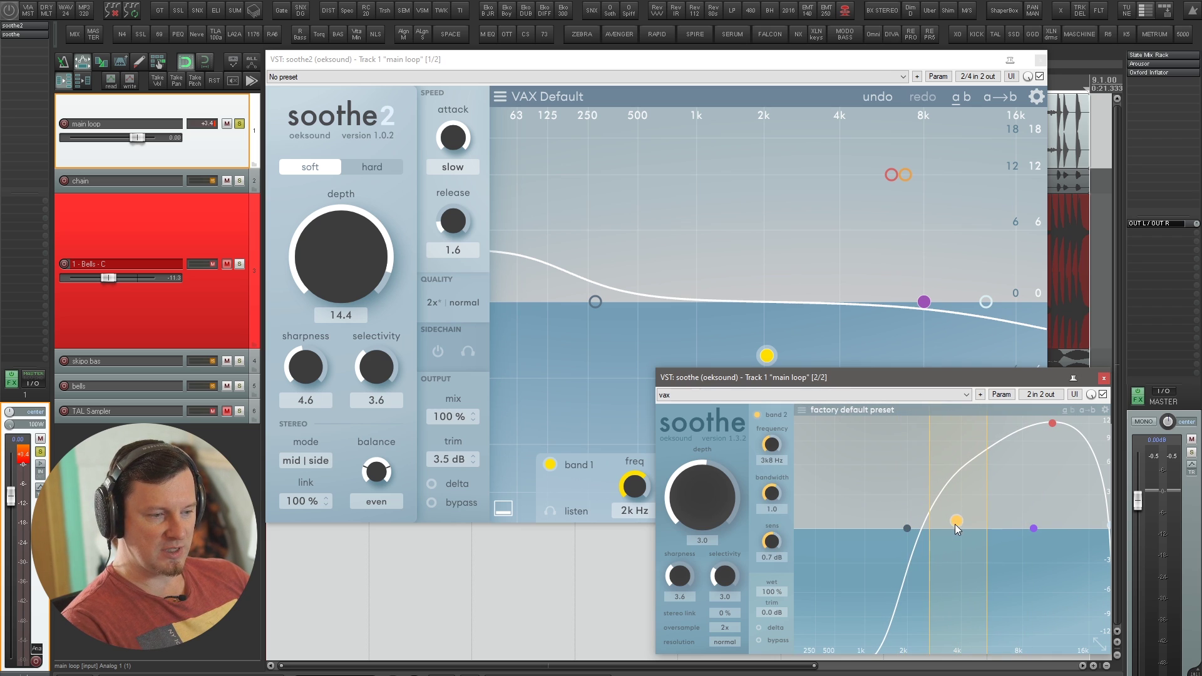
click(848, 238)
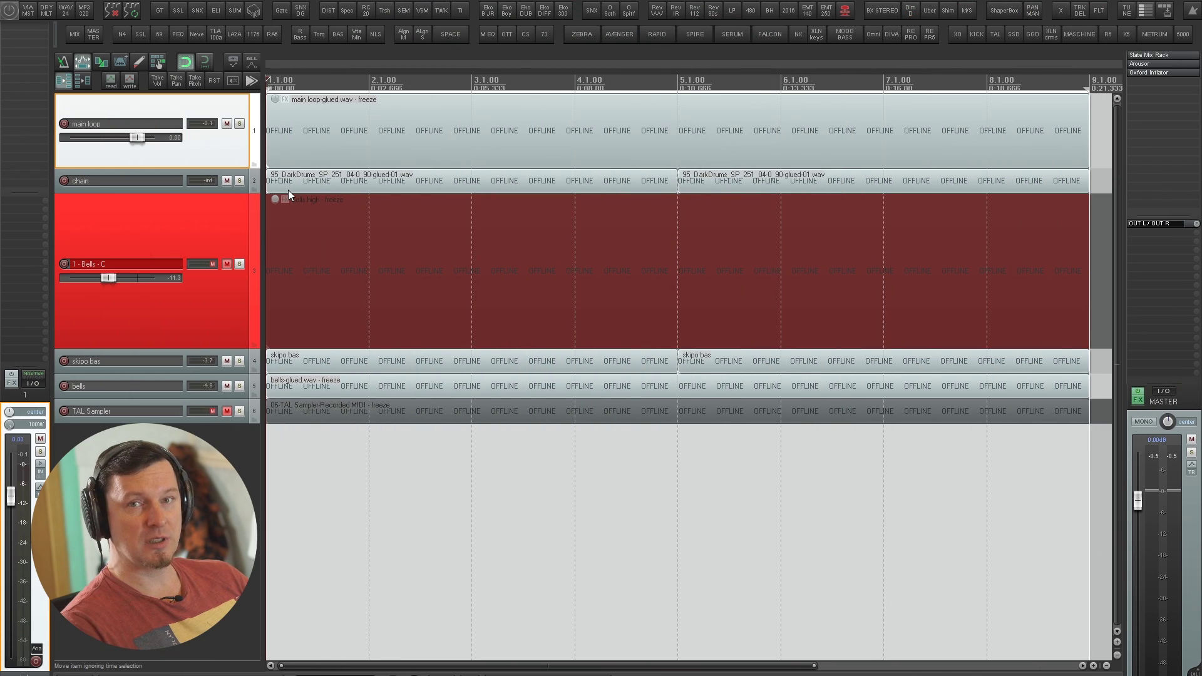
Select the 1 - Bells - C track and play back the mix with it muted
click(192, 223)
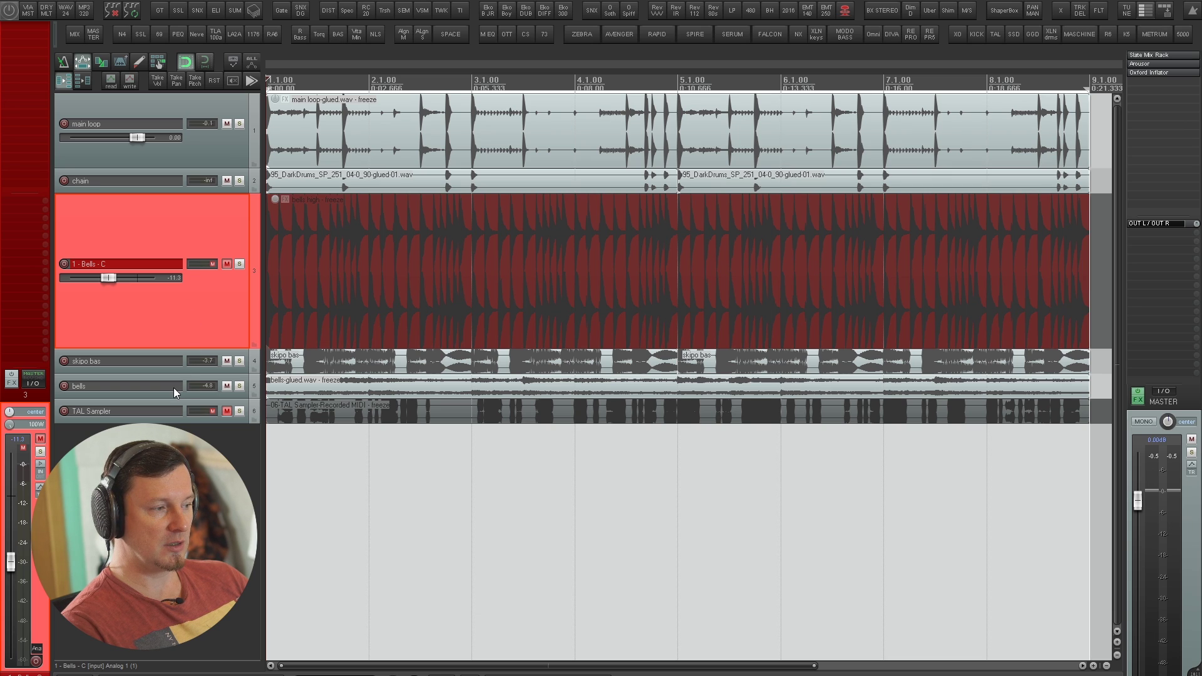
click(164, 410)
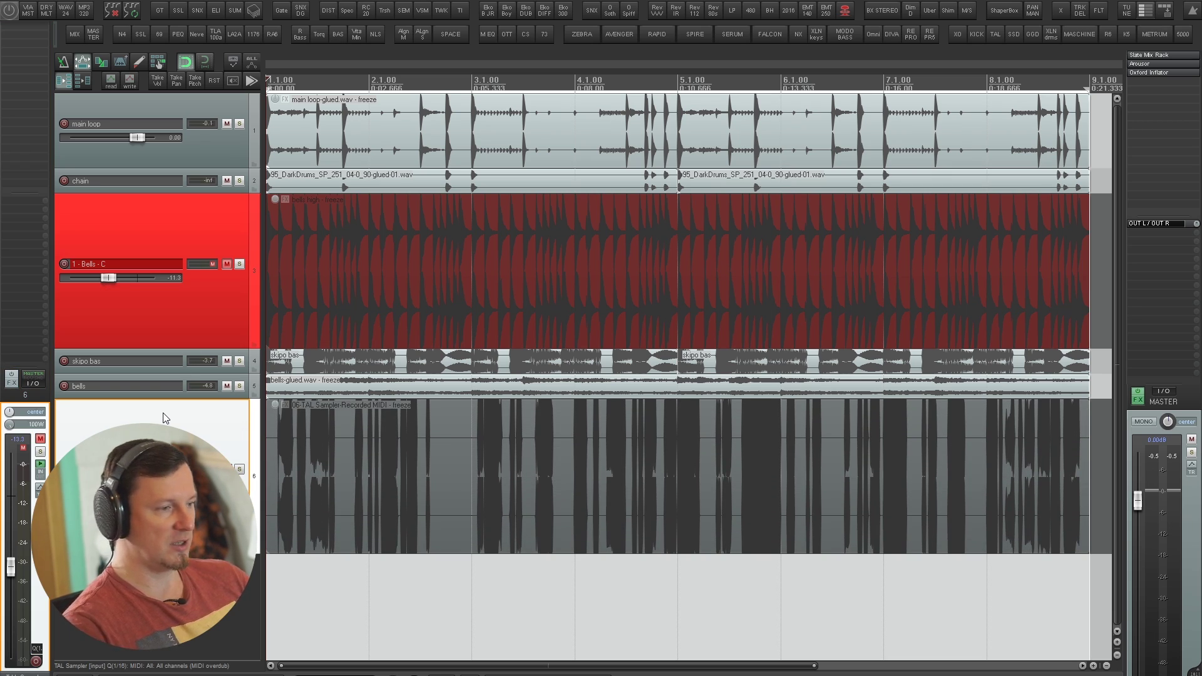
click(185, 318)
key(space)
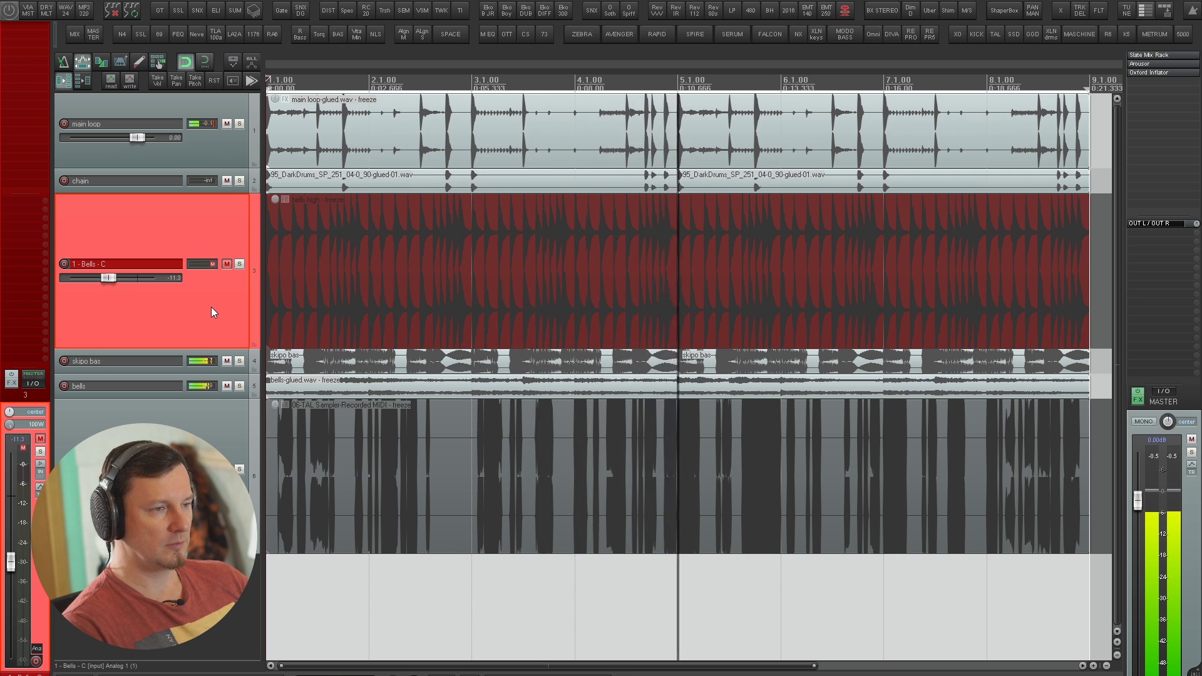
key(space)
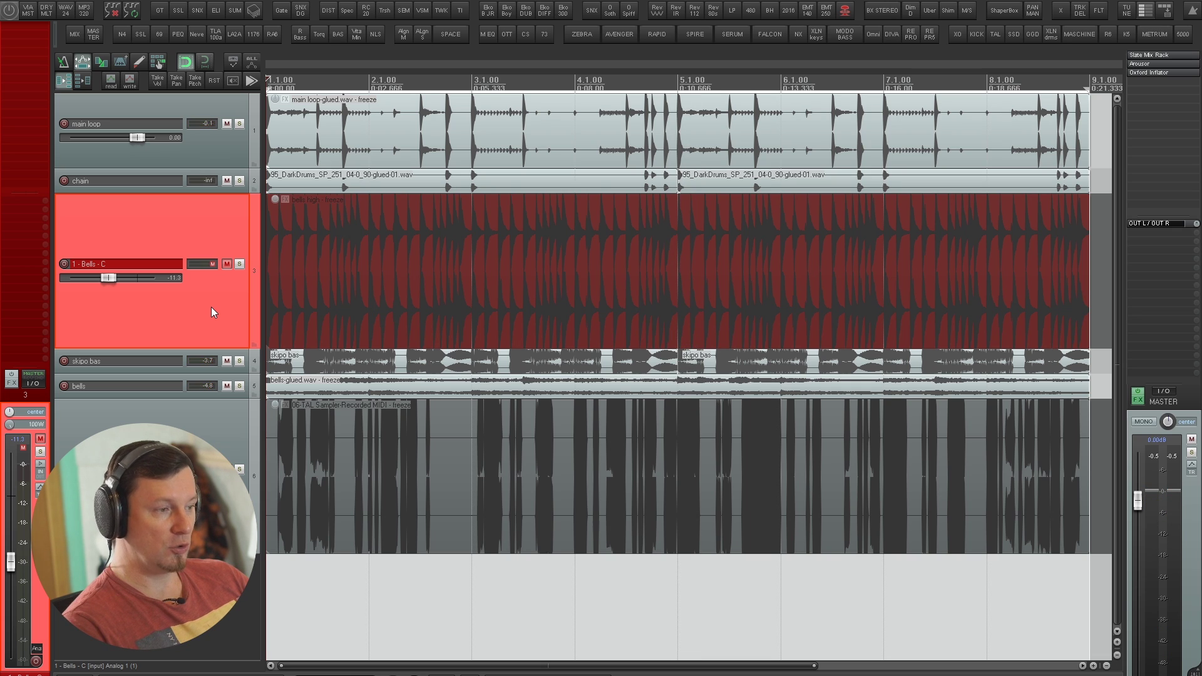
Unmute the 1 - Bells - C track, play it within the mix, and solo it
key(F5)
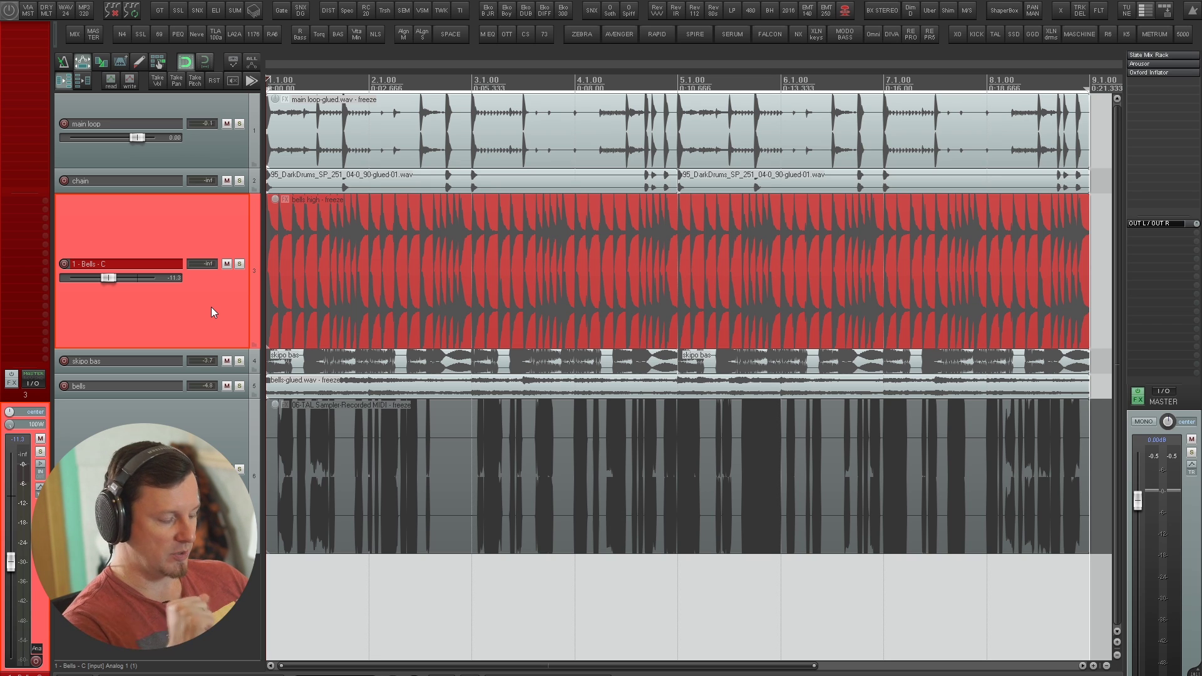
key(space)
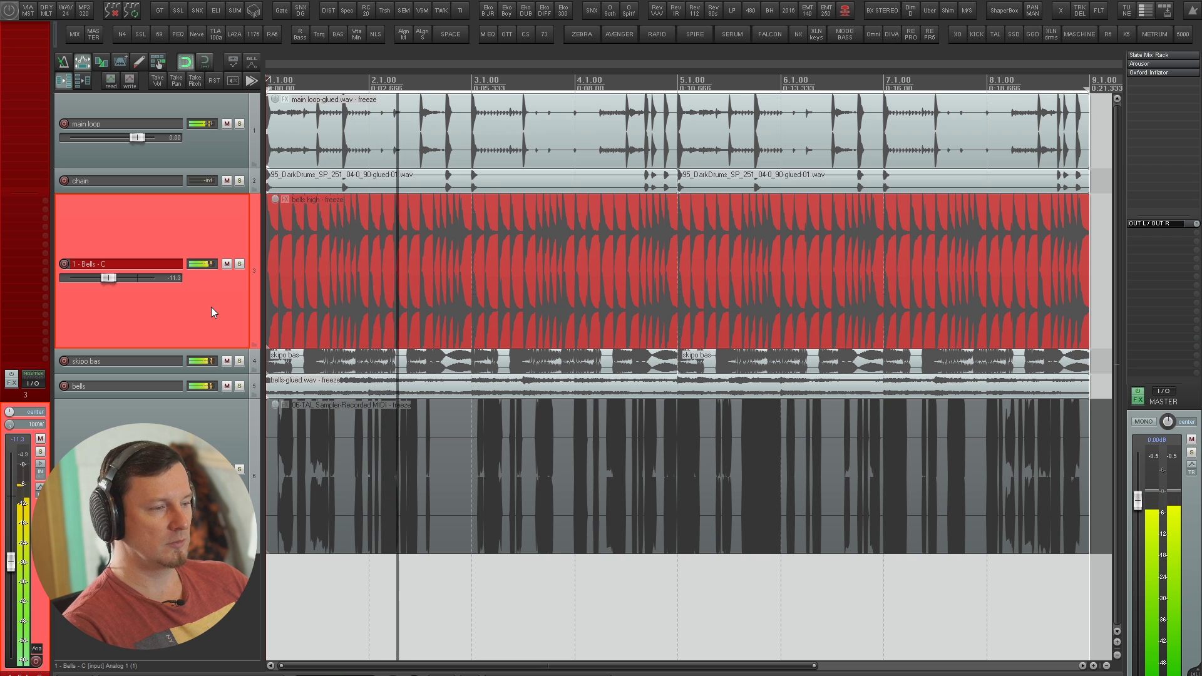
key(F6)
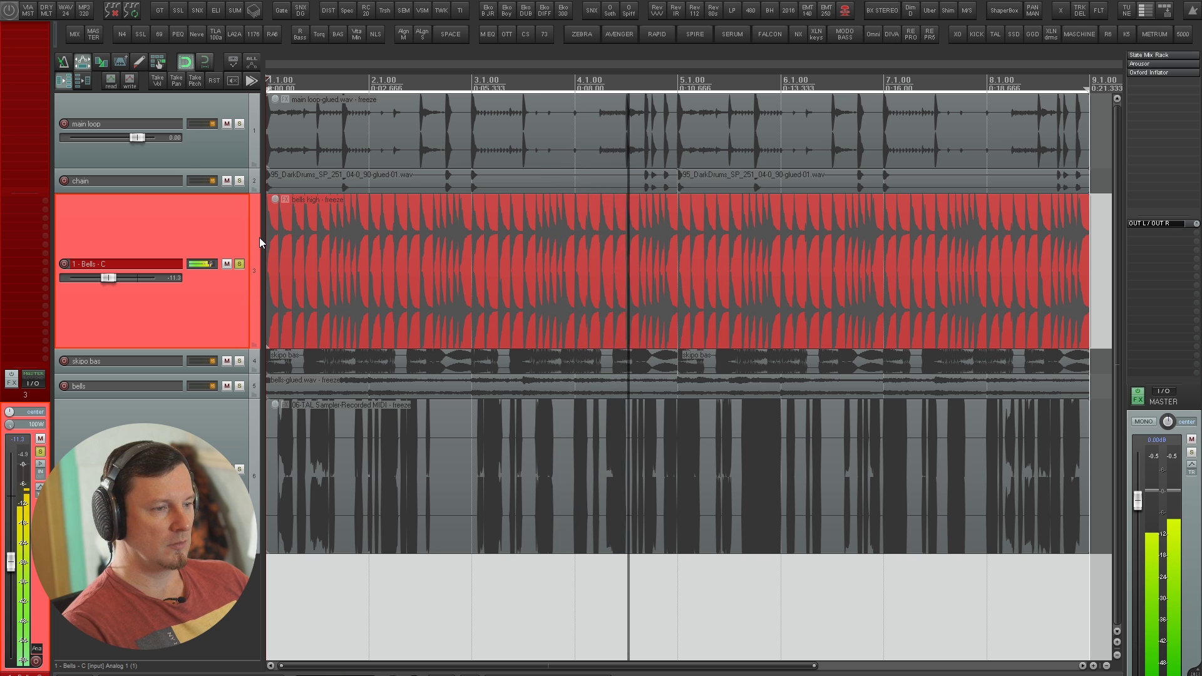
key(space)
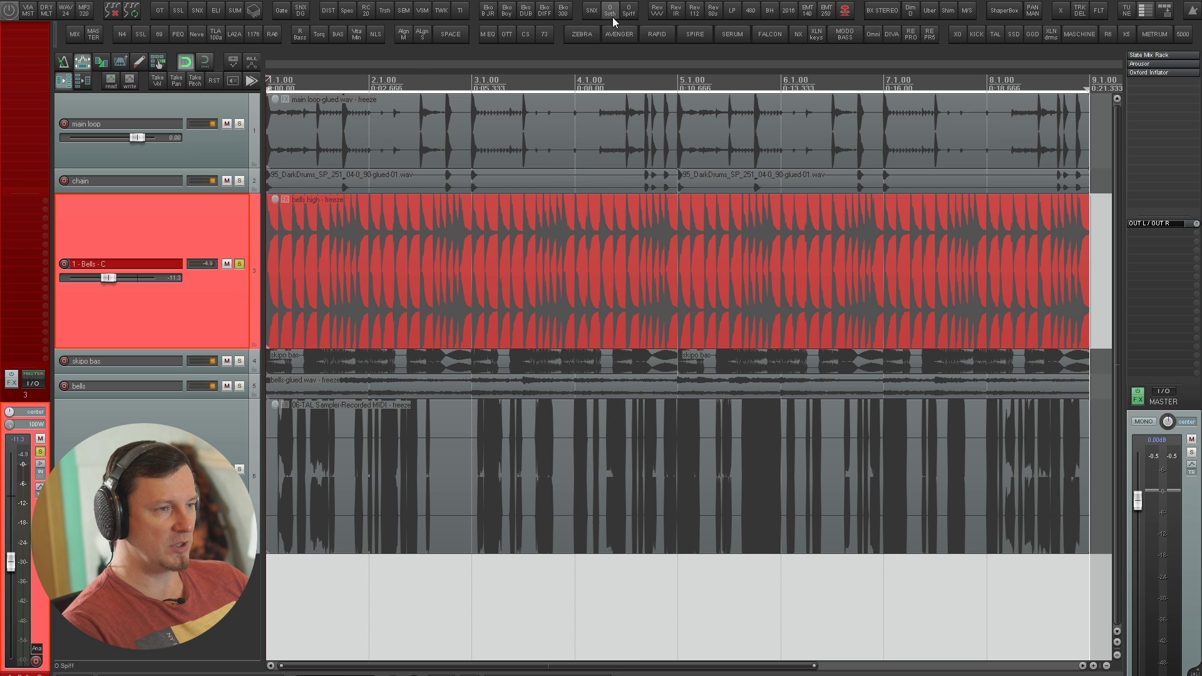
Add soothe2 to the 1 - Bells - C track, move band 3 to 7k6 Hz at 12 dB, and raise the depth to 14.6 during playback
click(610, 14)
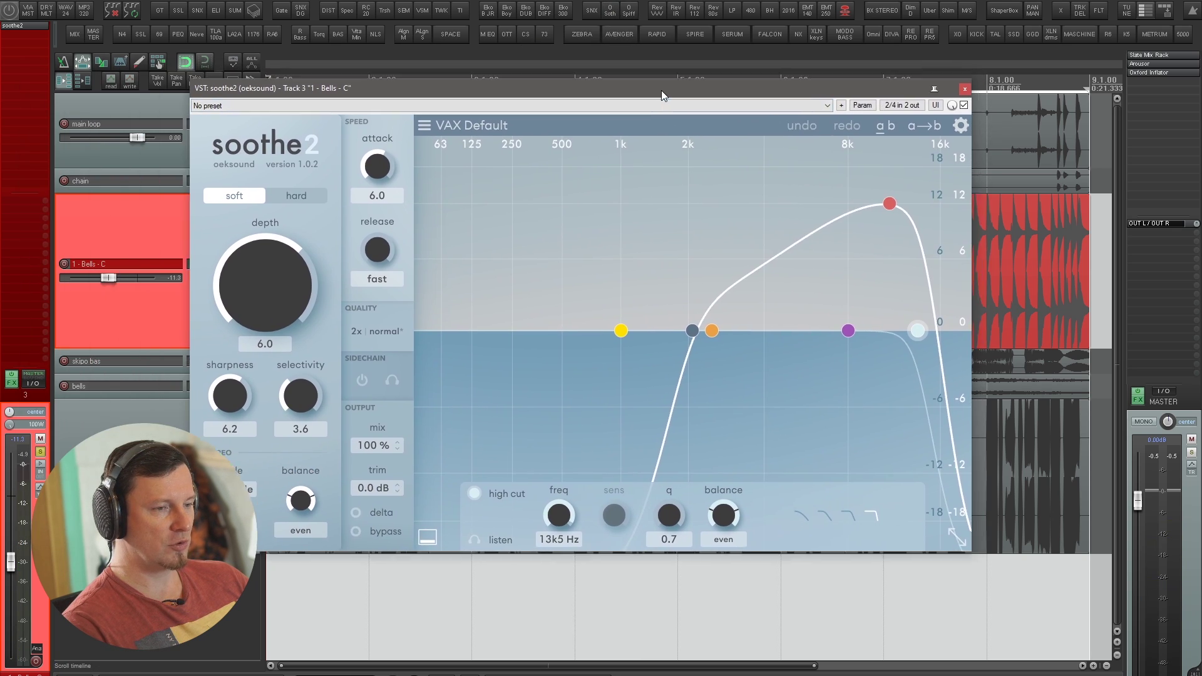
drag(889, 204, 841, 201)
key(space)
drag(263, 264, 259, 226)
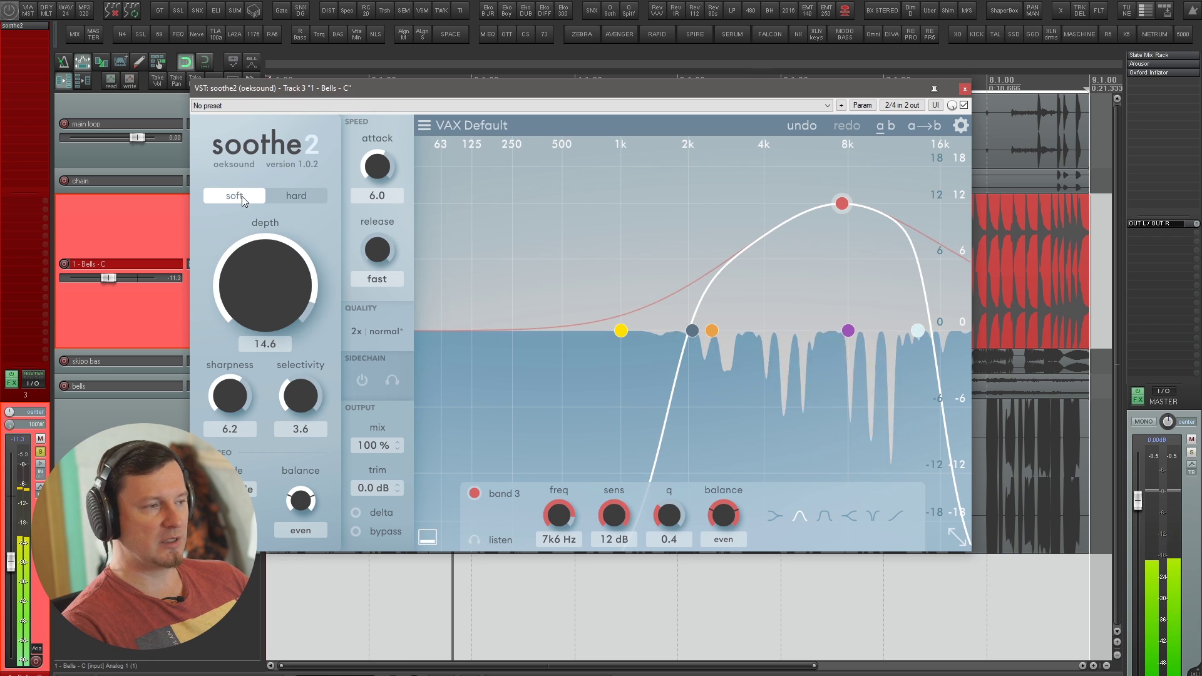
Compare hard mode before returning to soft, and set depth to 11.5, sharpness to 4.9 and selectivity to 4.6
click(294, 194)
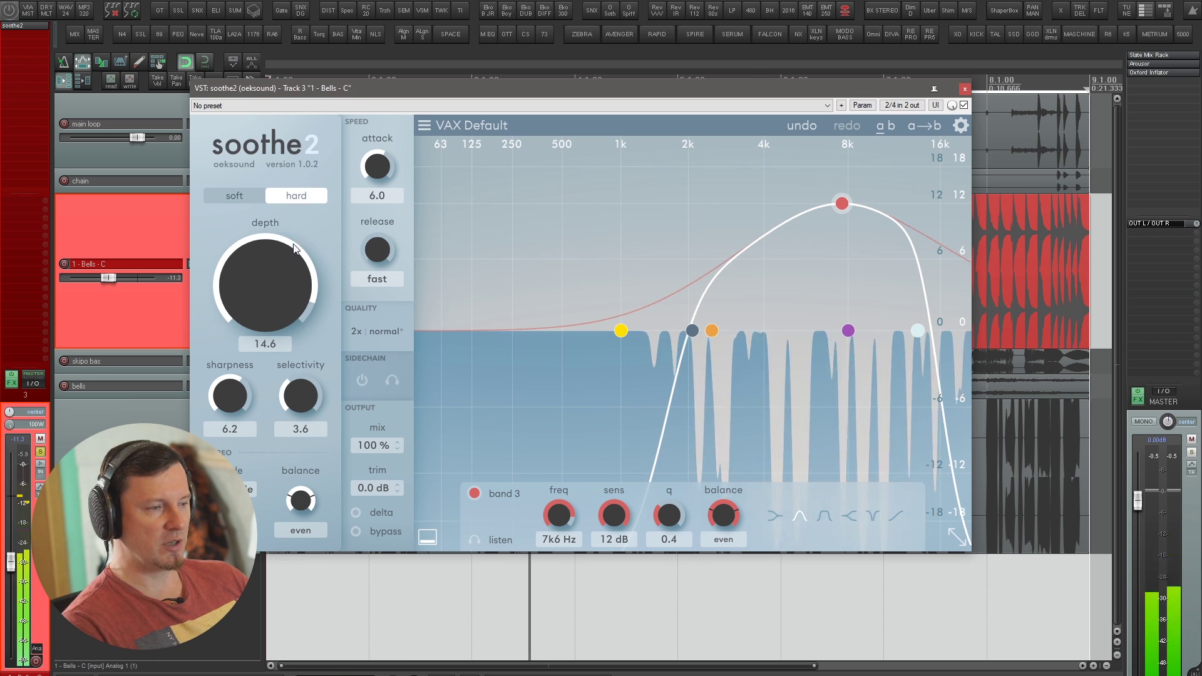
mouse_move(282, 268)
mouse_down()
mouse_move(283, 336)
mouse_move(271, 257)
mouse_up()
click(246, 199)
drag(243, 387, 231, 430)
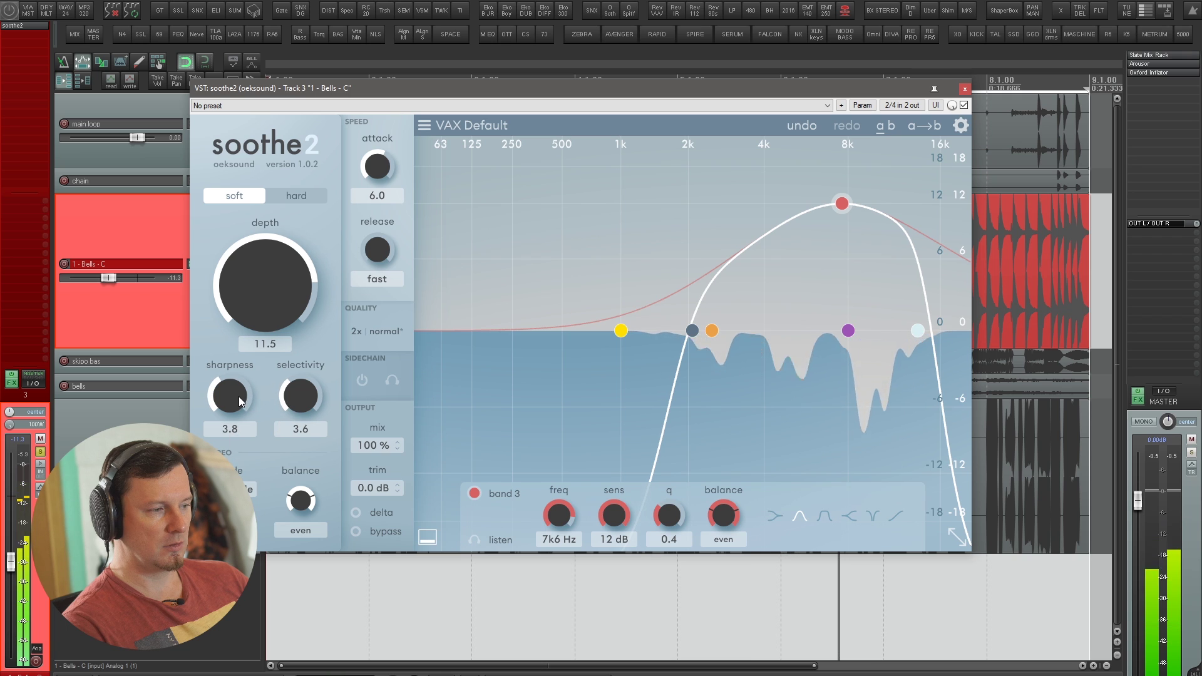
drag(302, 380, 296, 386)
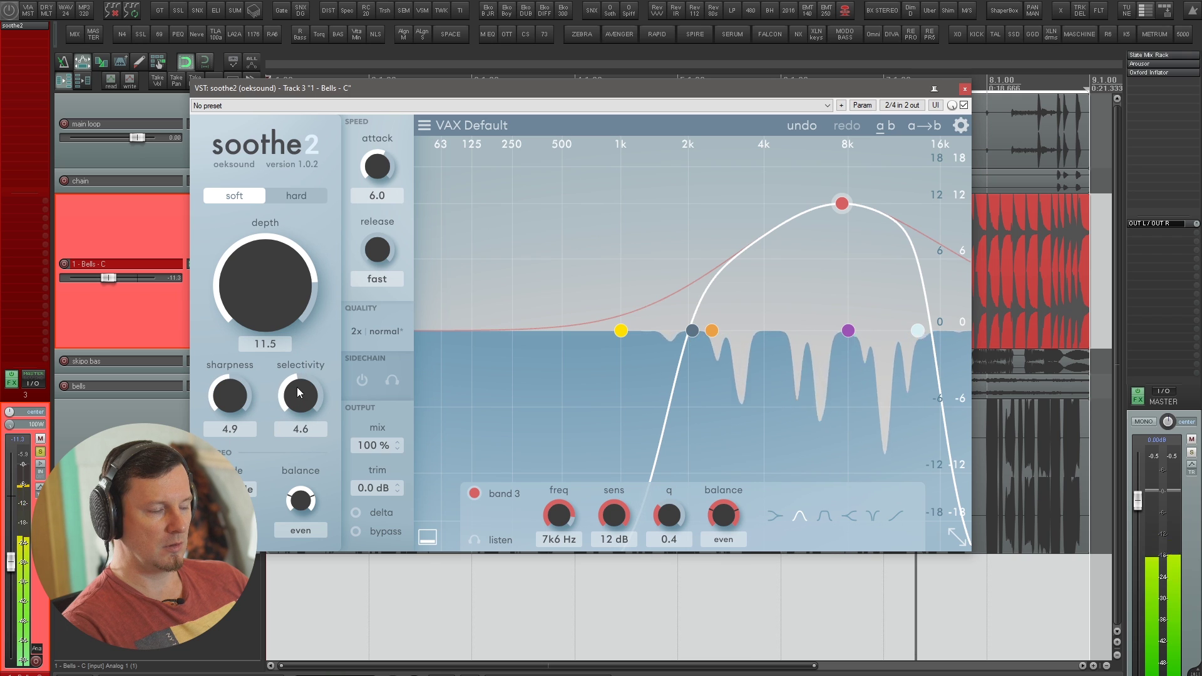
Enable delta monitoring and set the attack to fast while playing the bells
click(357, 513)
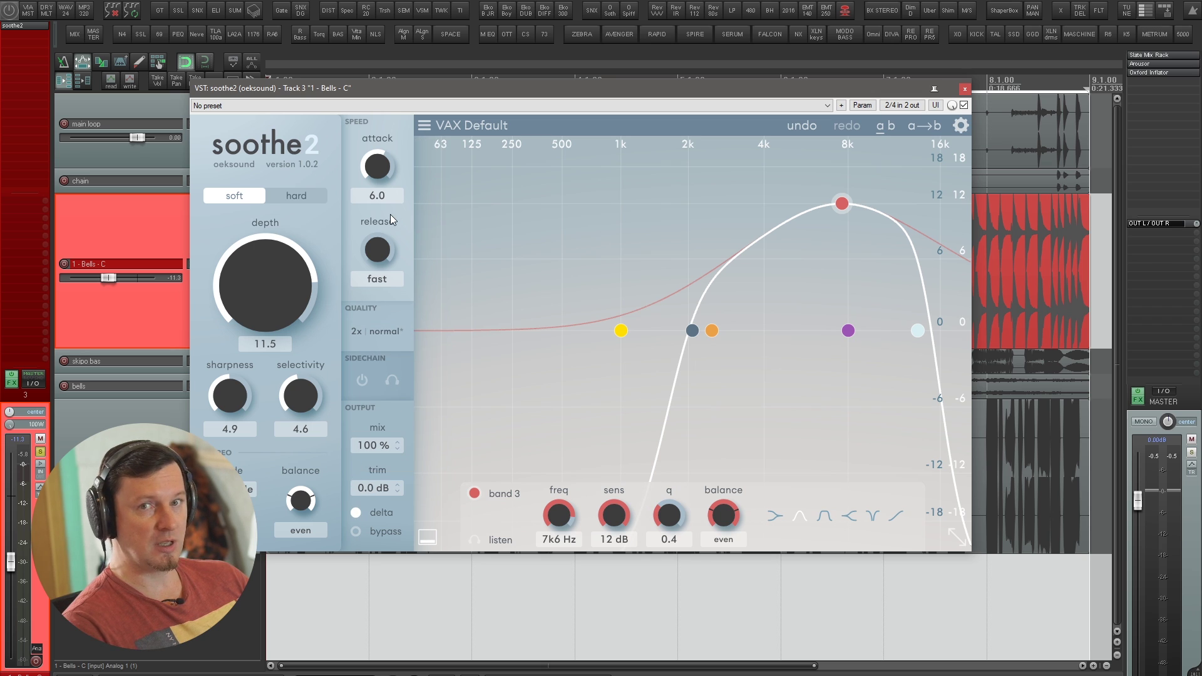
key(space)
drag(389, 170, 388, 286)
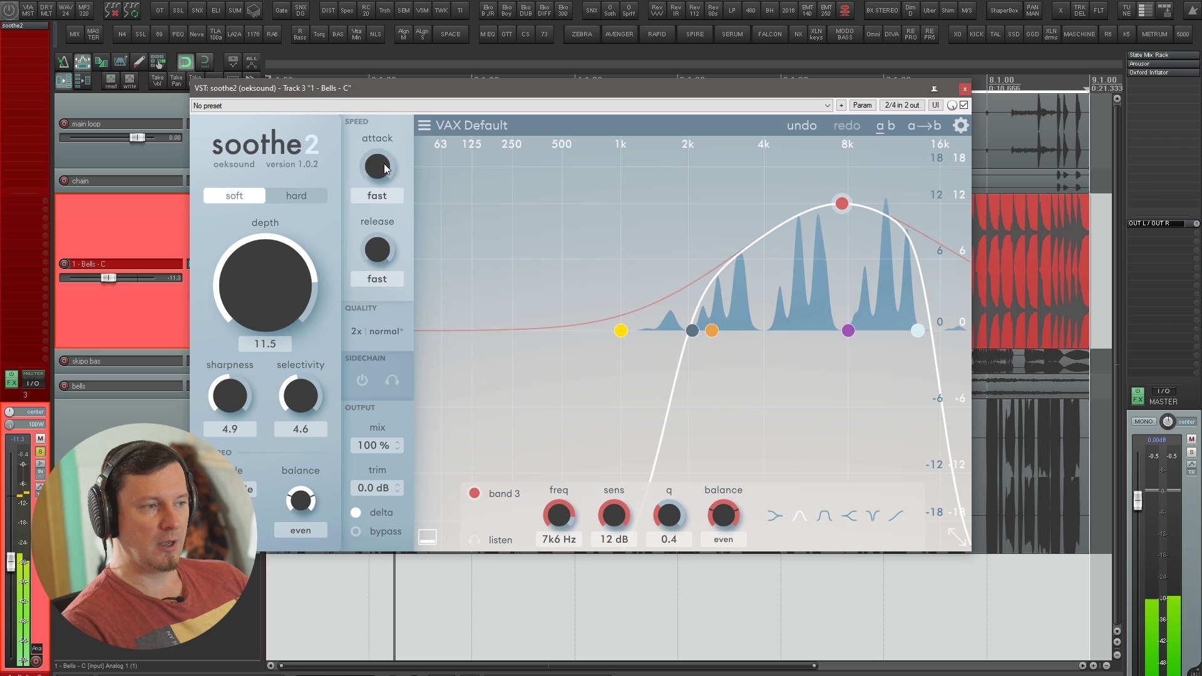
key(space)
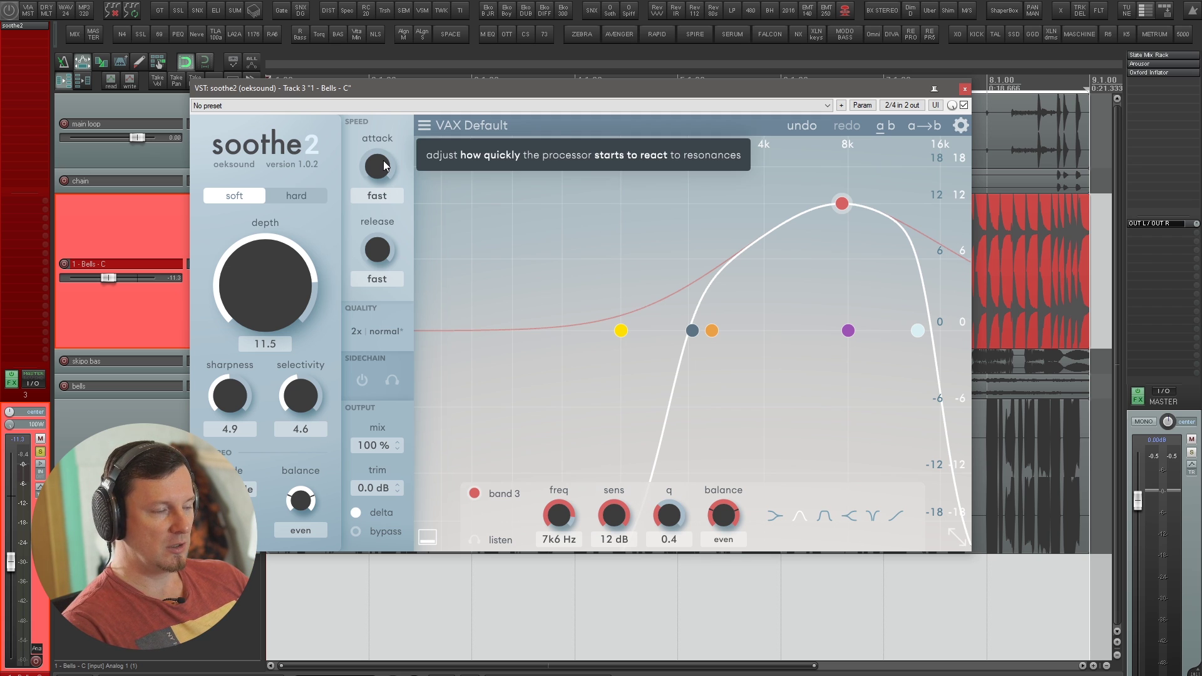
Set the attack to 6.7 and the release to 4.6 while playing the soloed bells
key(space)
drag(385, 165, 377, 33)
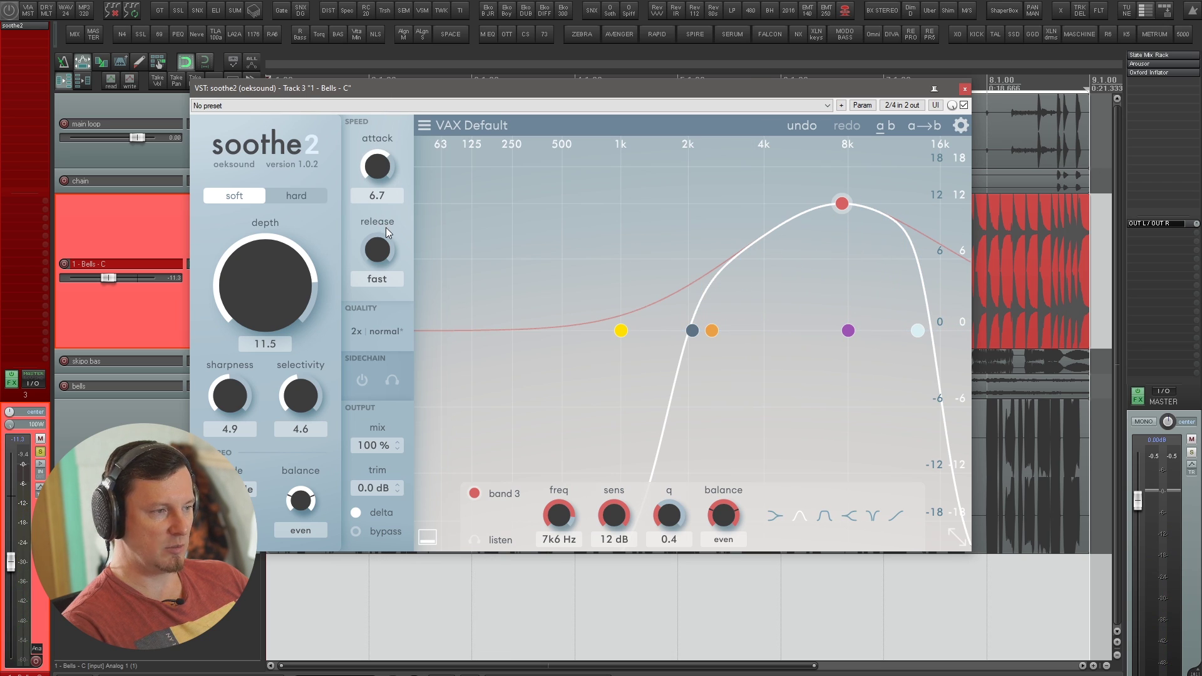
drag(377, 248, 375, 138)
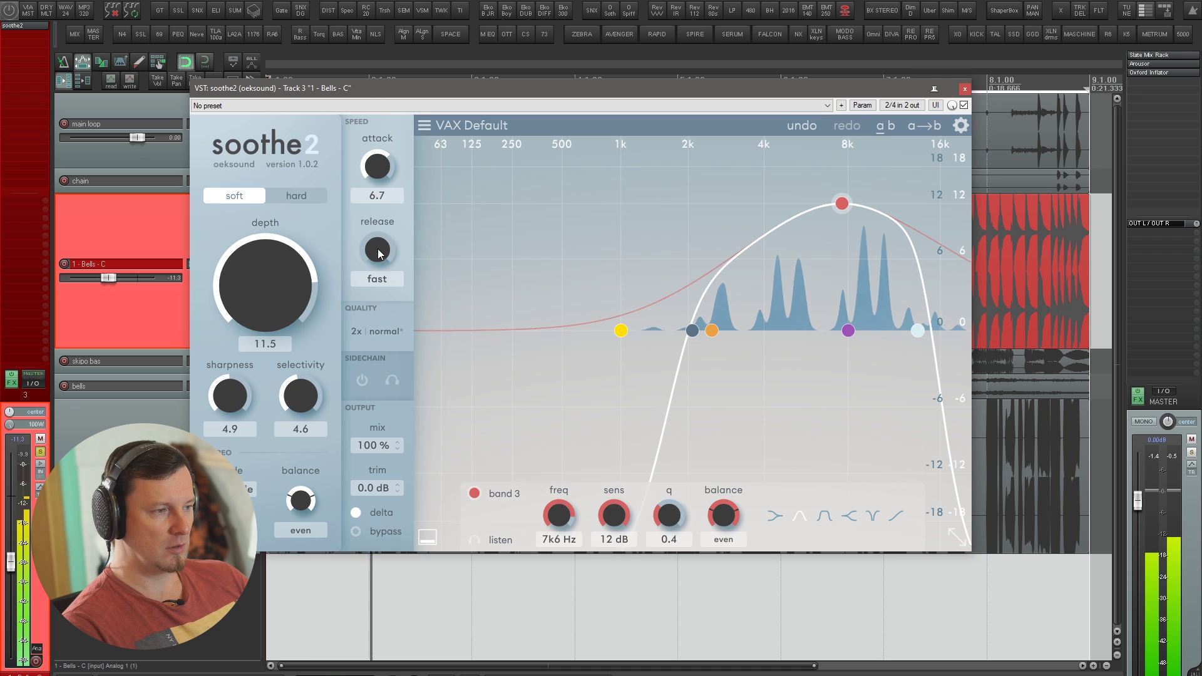
drag(379, 253, 383, 160)
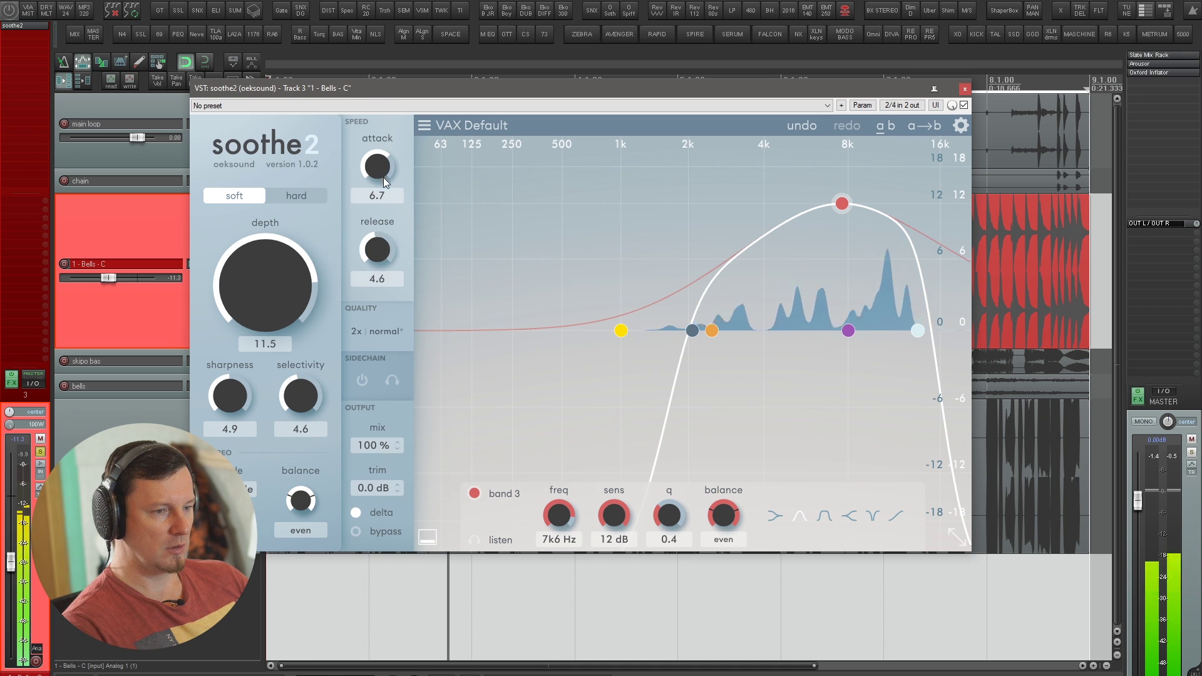
Compare the ultra and eco real-time resolutions during playback, and leave the real-time resolution on ultra
click(386, 330)
click(493, 348)
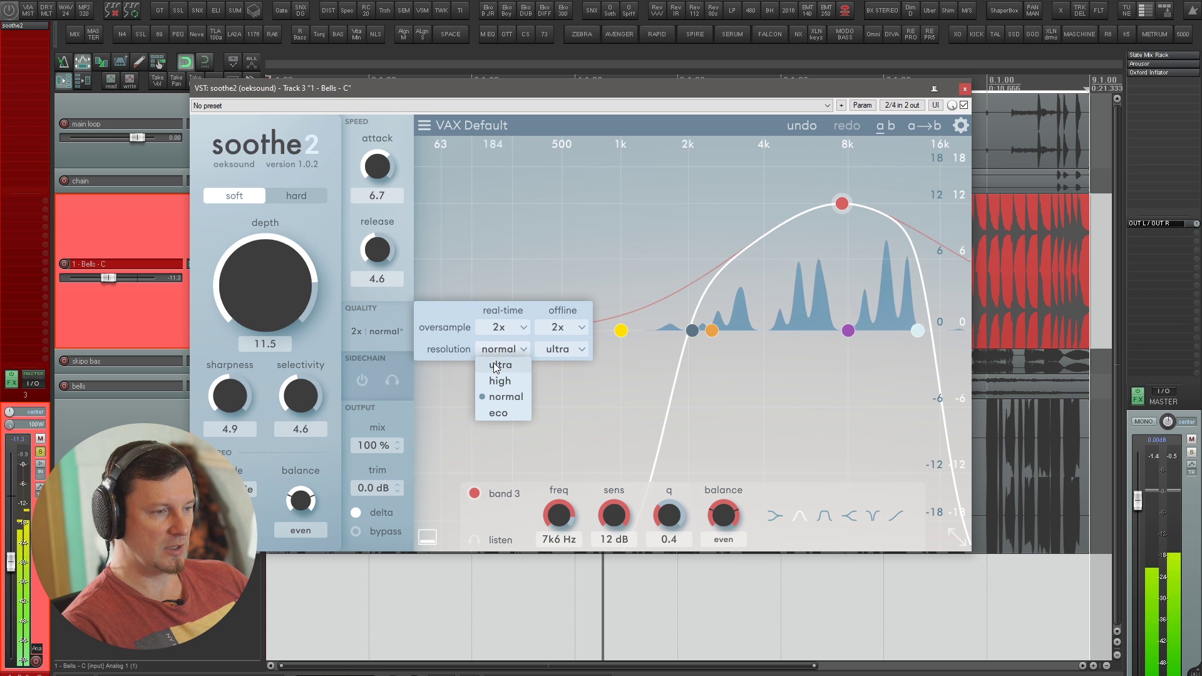
click(496, 365)
click(498, 352)
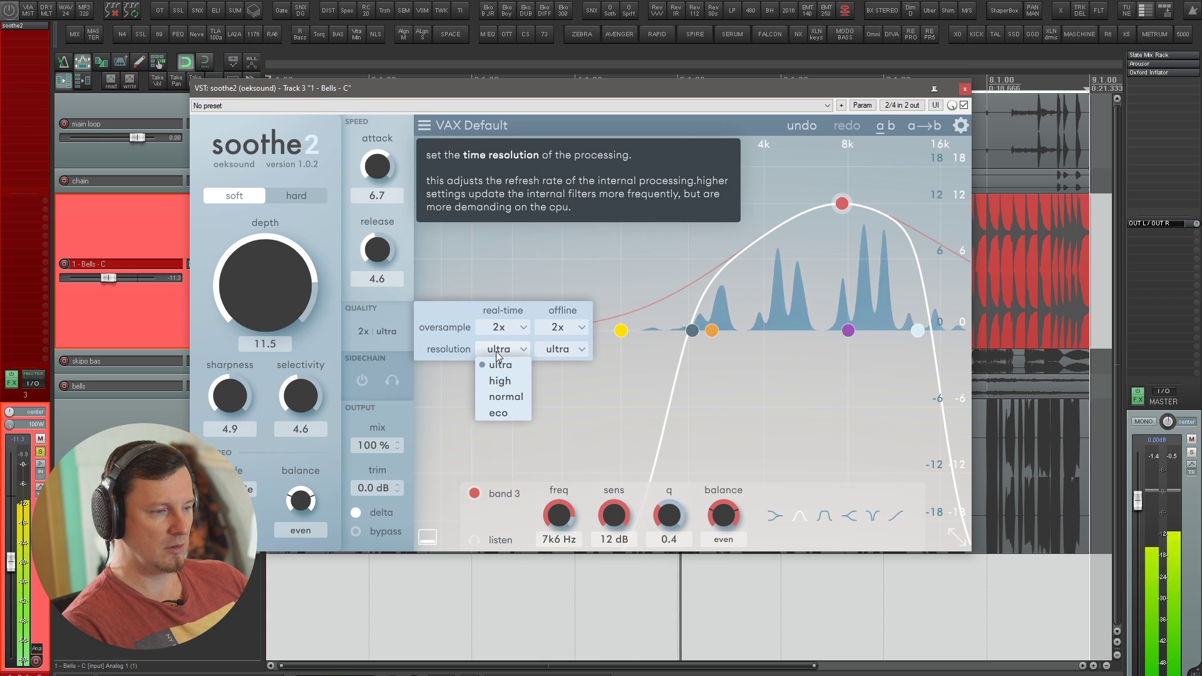
click(490, 405)
click(498, 350)
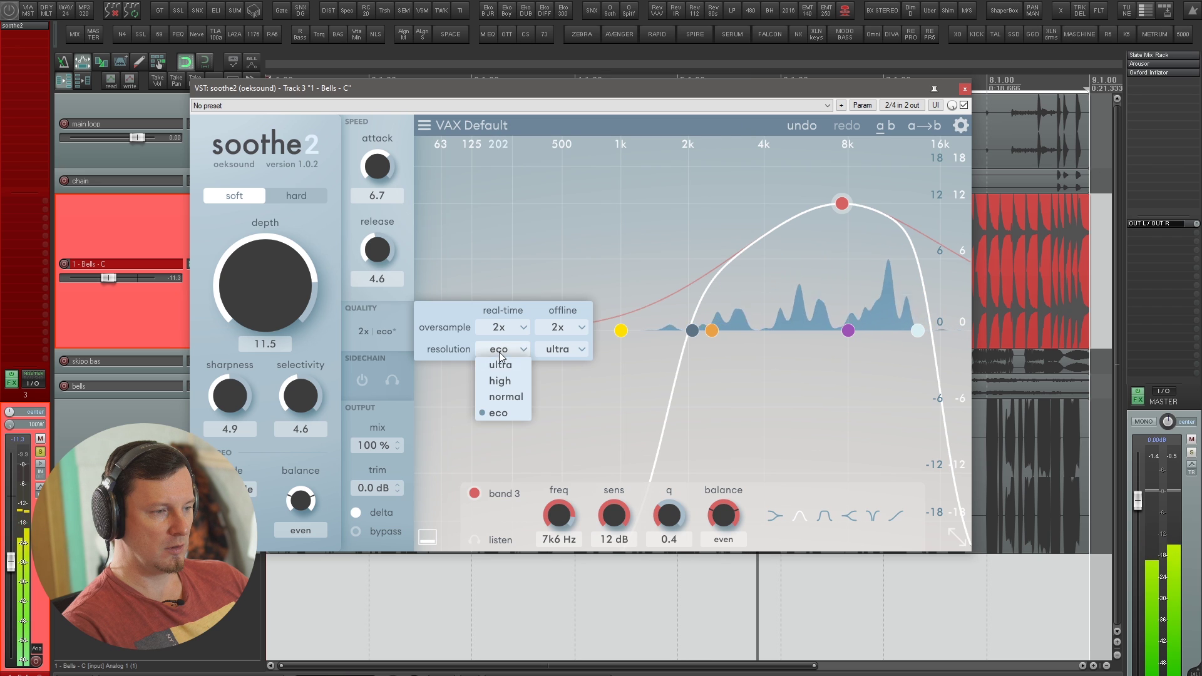
click(501, 365)
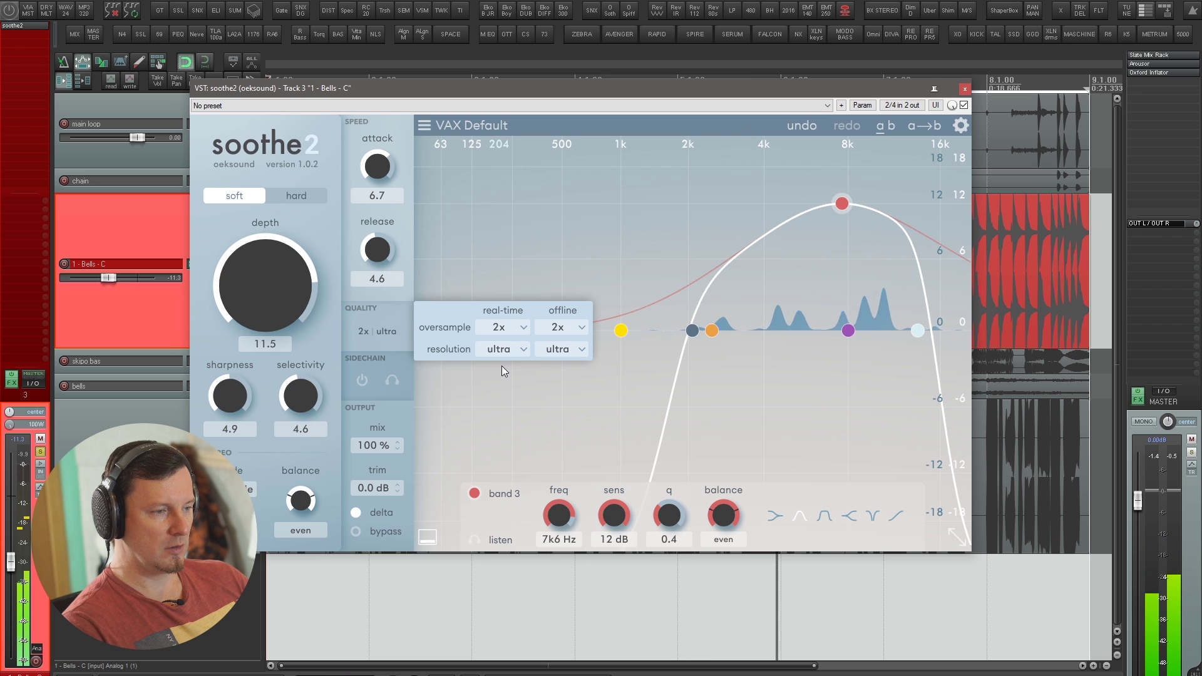
Set the offline resolution to same as real-time and the offline oversampling to 4x
click(556, 351)
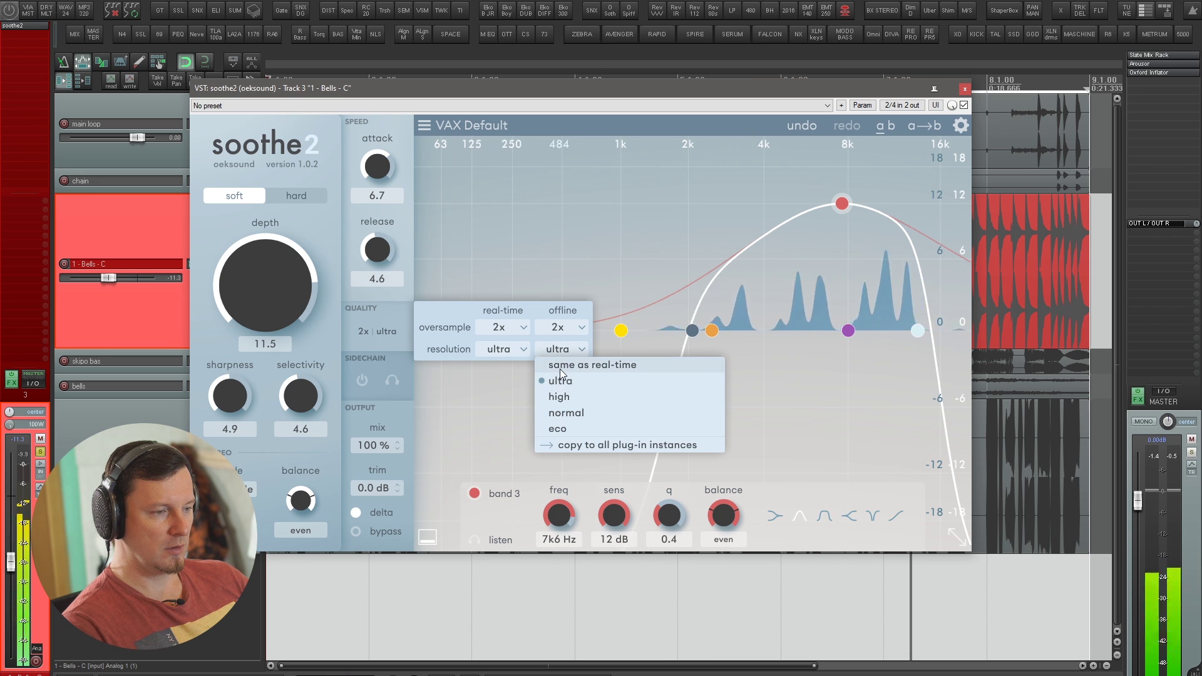
click(559, 368)
click(557, 332)
click(557, 358)
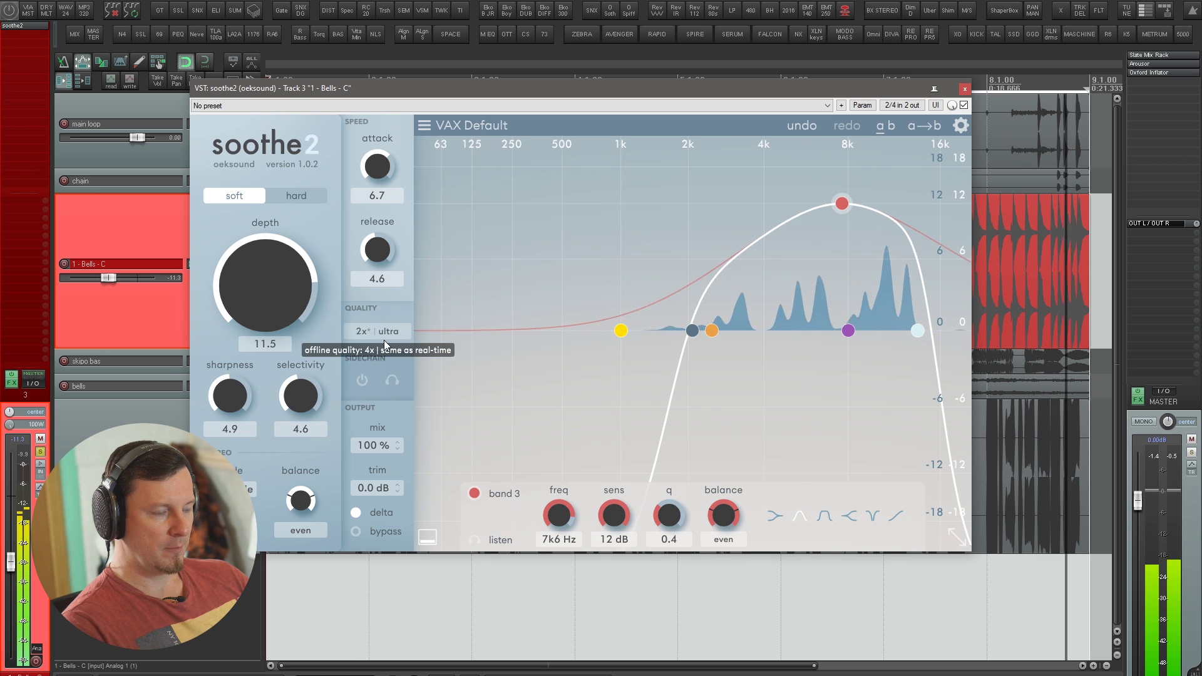
Turn off delta monitoring, set the stereo balance to only mid, and raise the depth to 18.0
click(356, 513)
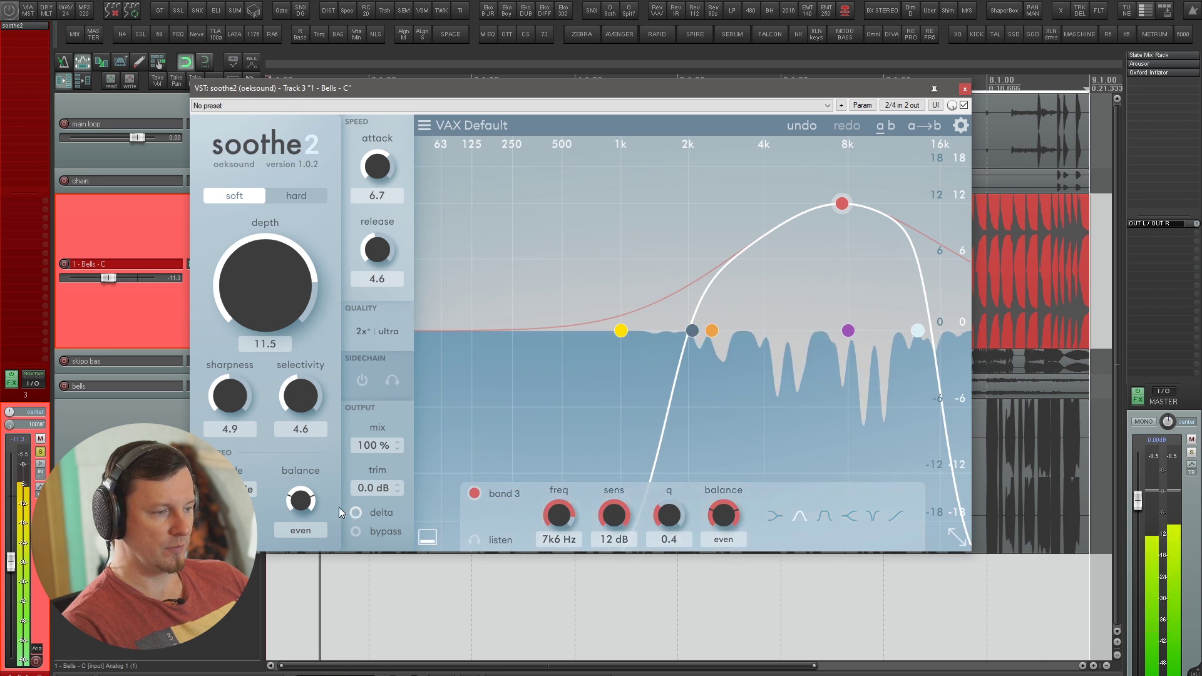
drag(284, 304, 284, 279)
drag(303, 501, 313, 366)
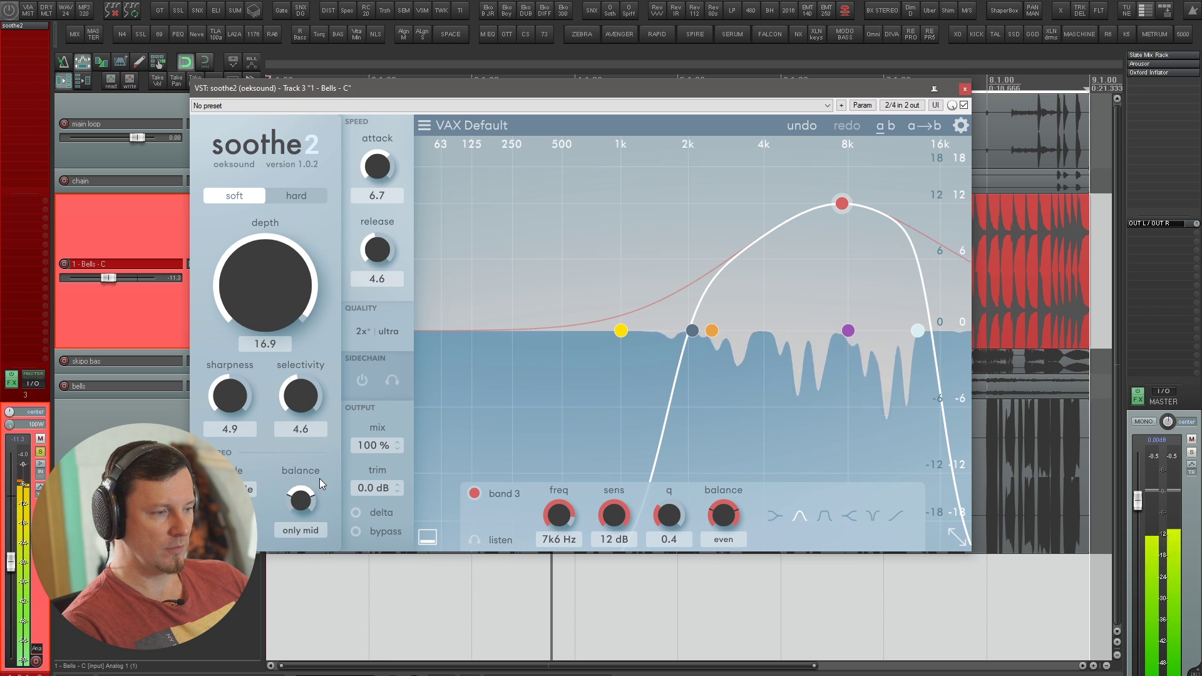
drag(286, 277, 284, 246)
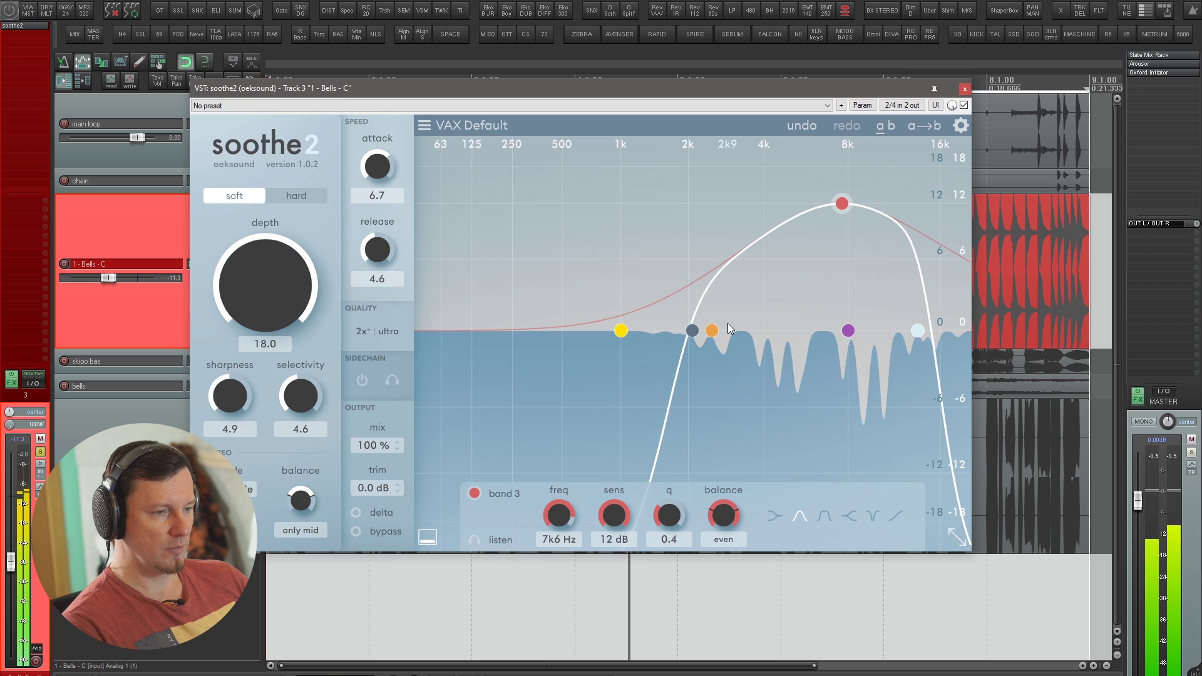
Move band 2 to 7k5 Hz at 12 dB and set the attack to 4.5
drag(712, 331, 841, 208)
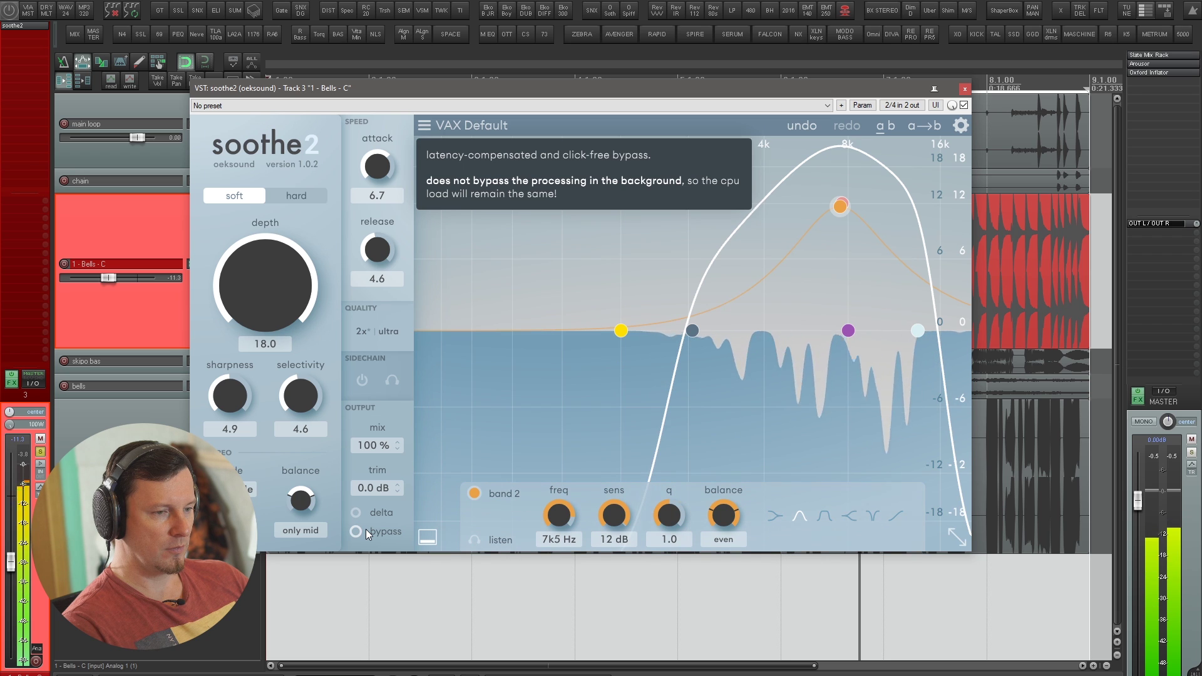
drag(292, 337, 286, 152)
drag(376, 167, 376, 203)
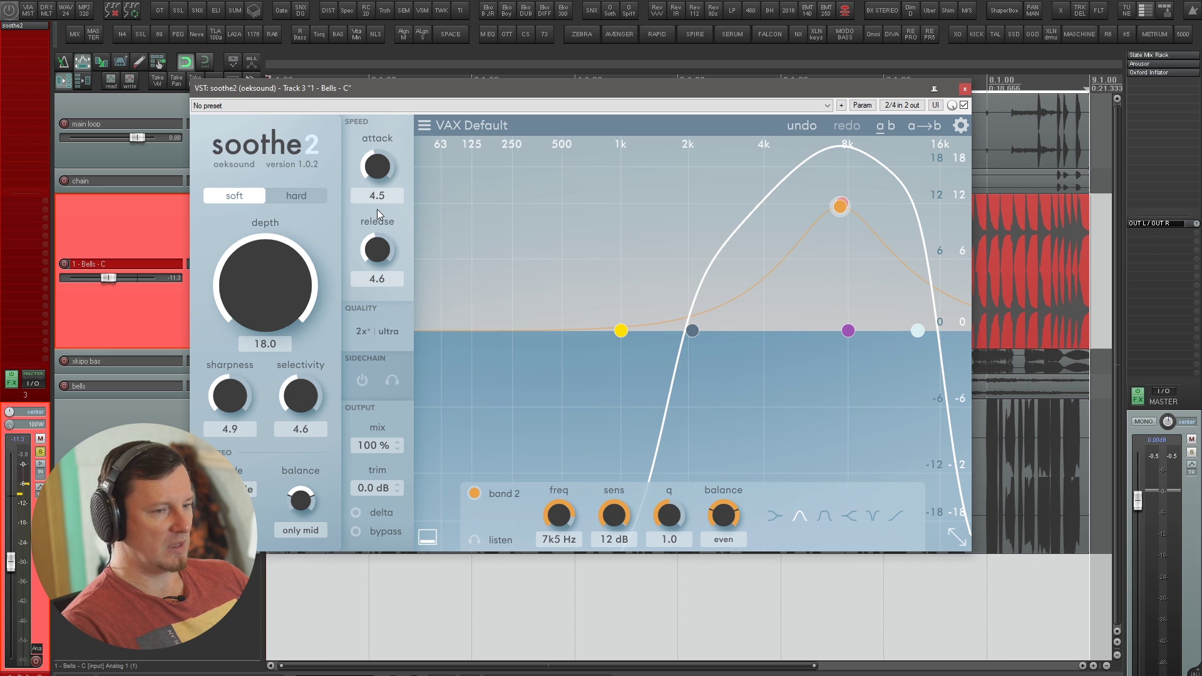
Play the bells within the full mix, lower the depth to -0.1, and compare the result with bypass
key(space)
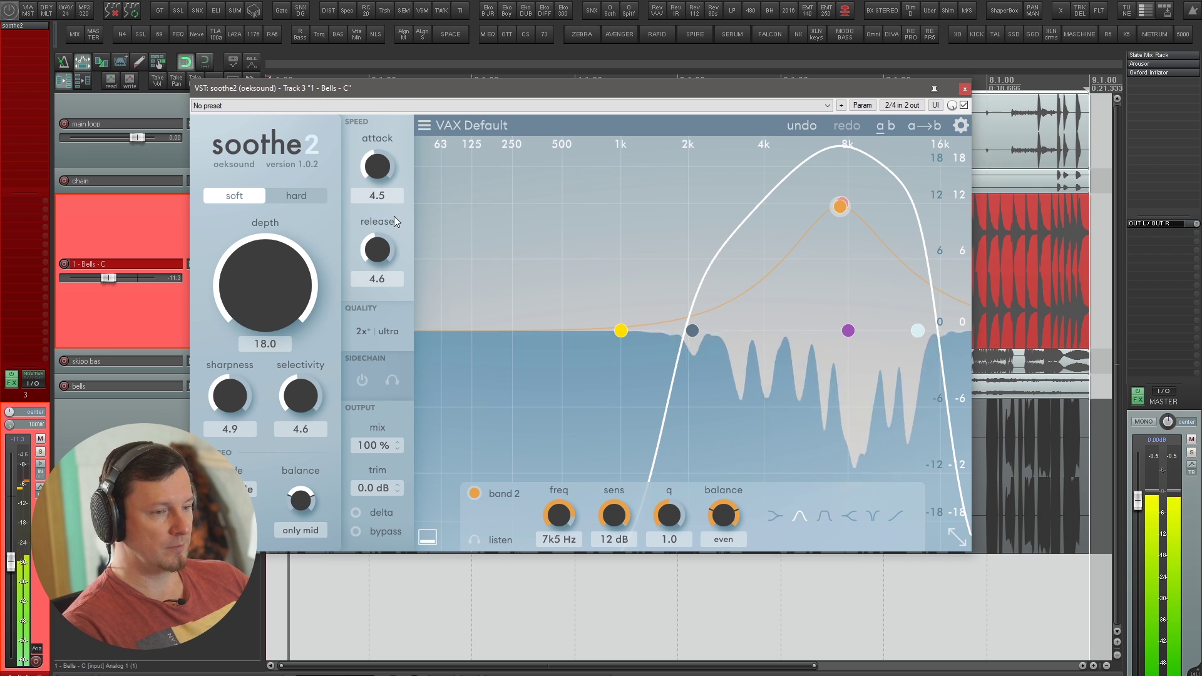
drag(292, 265, 283, 404)
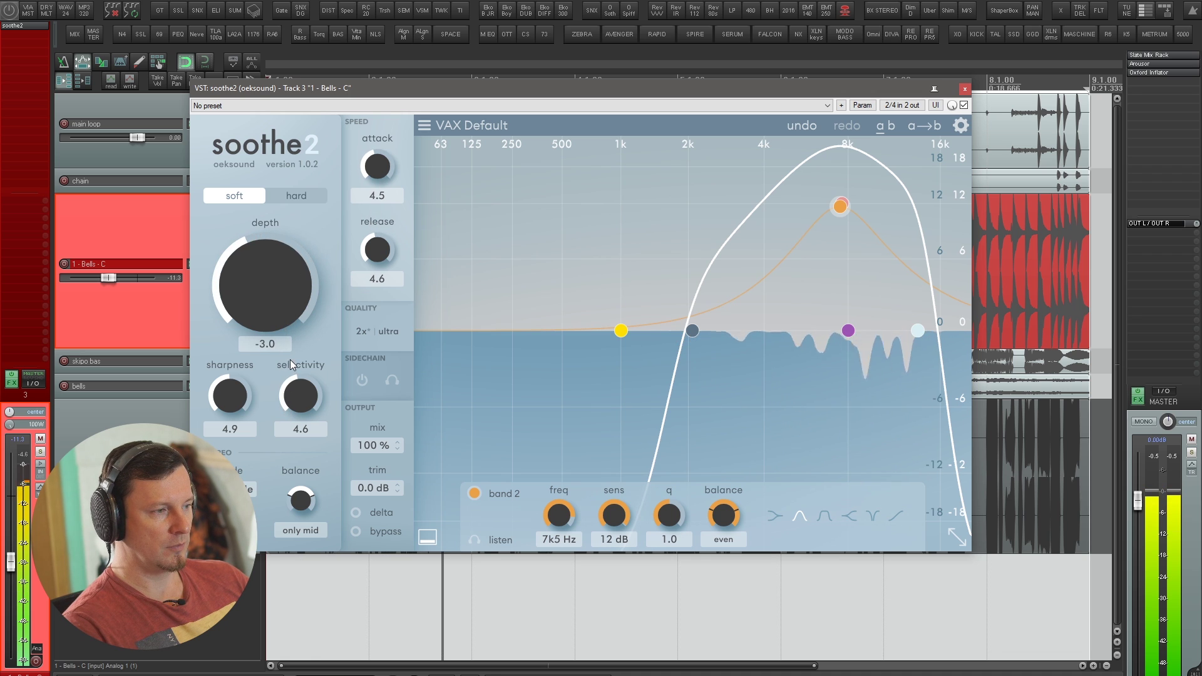
drag(290, 360, 294, 347)
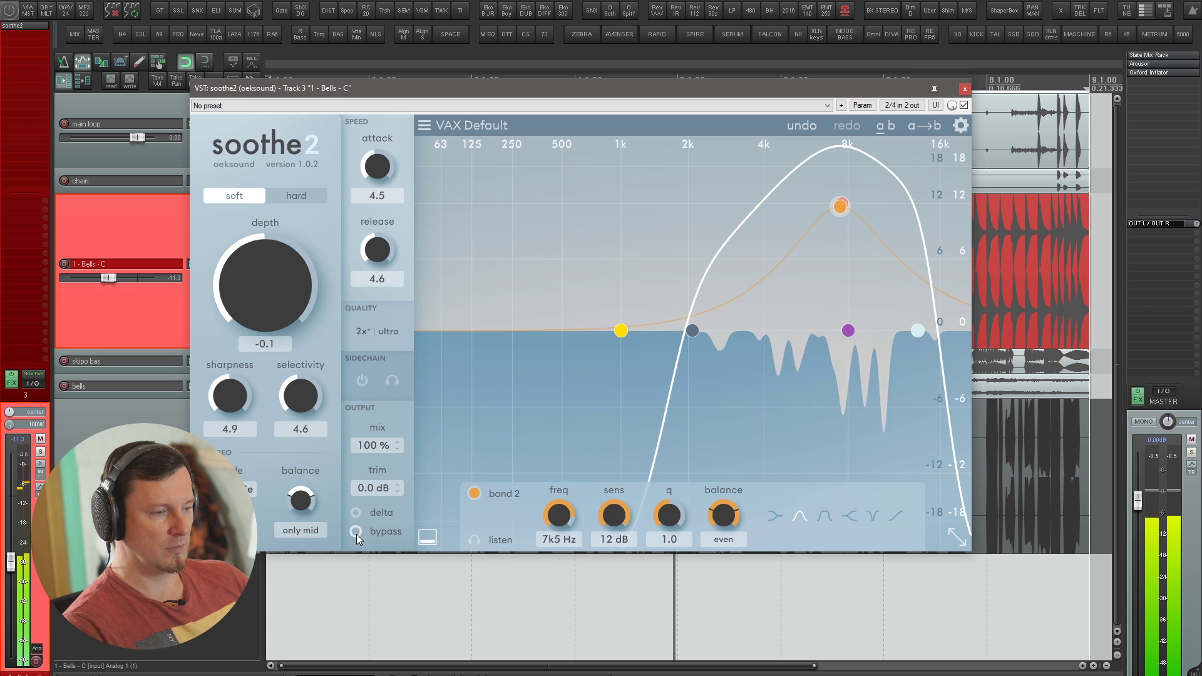
mouse_move(356, 534)
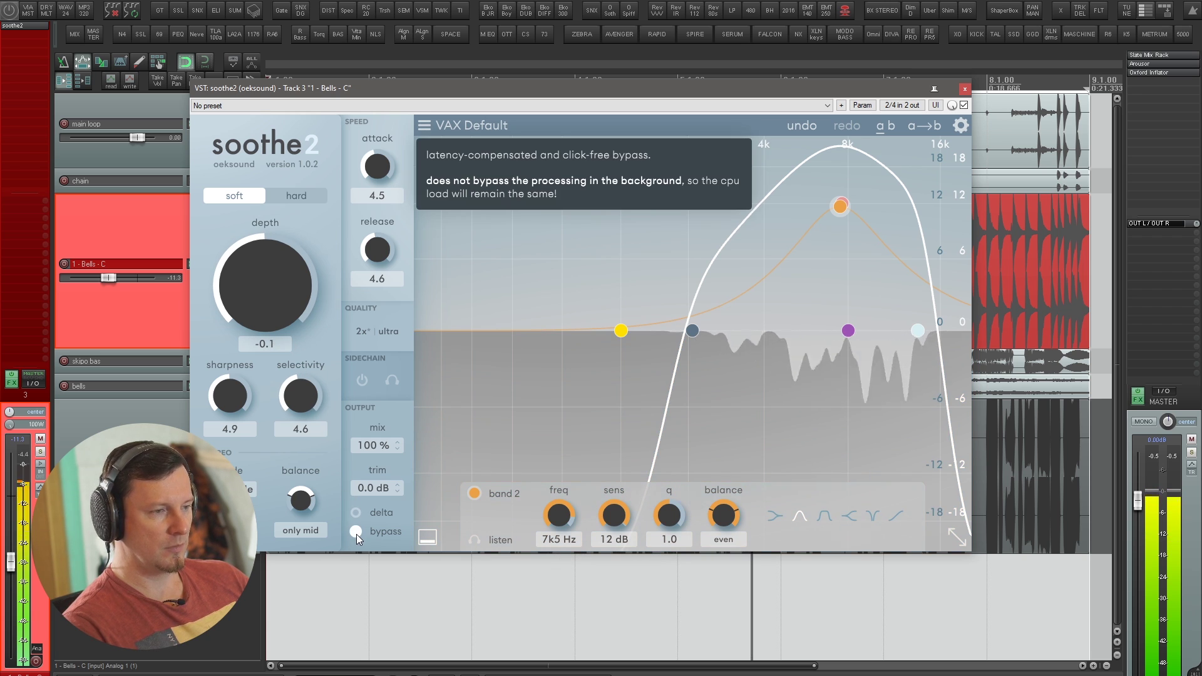
click(356, 533)
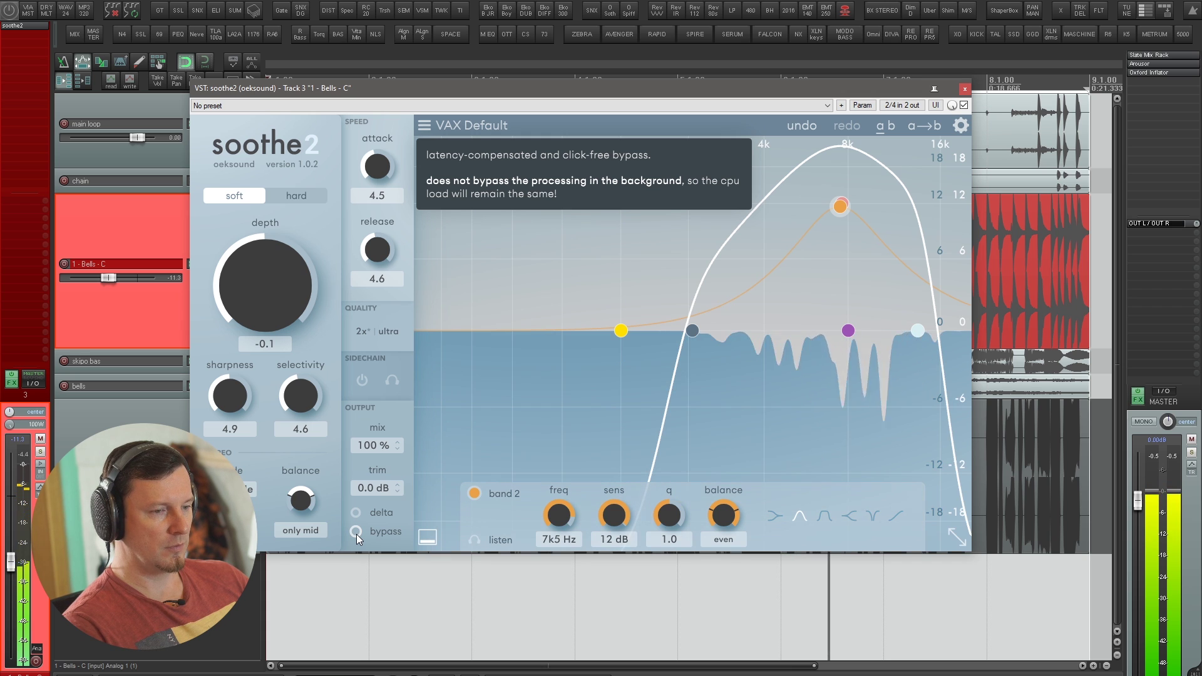
Raise the depth to 9.6 and bypass the processing to compare the bells in the mix
mouse_move(303, 298)
drag(283, 276, 291, 257)
drag(288, 332, 297, 324)
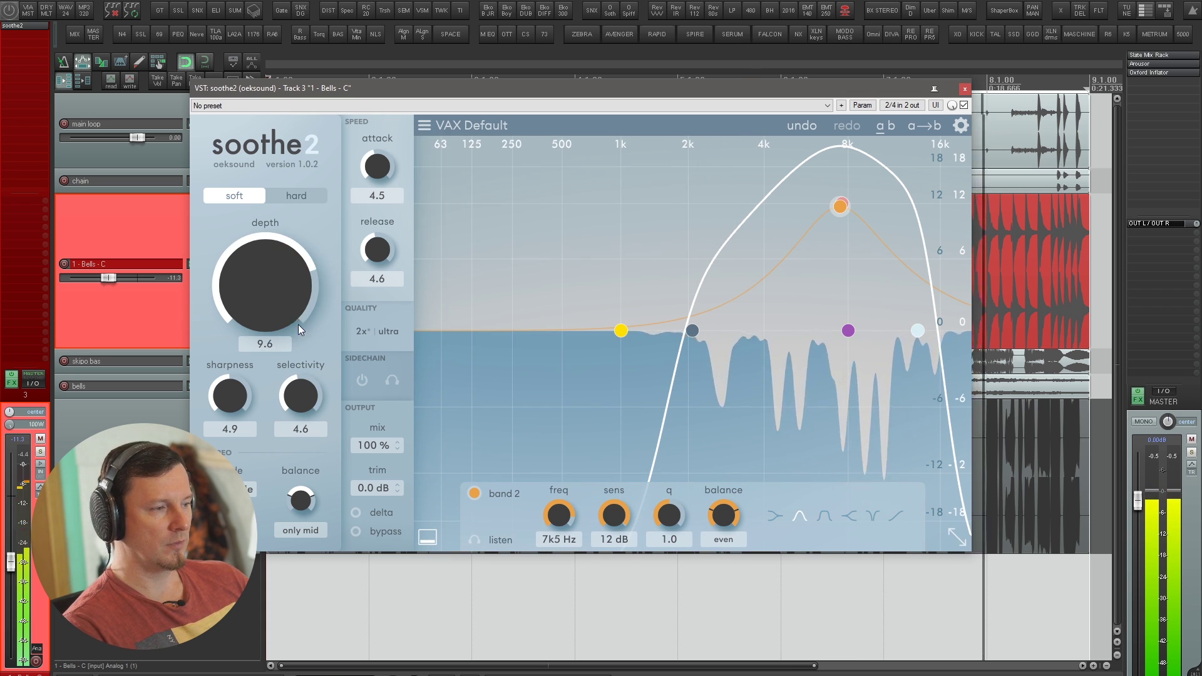
click(354, 532)
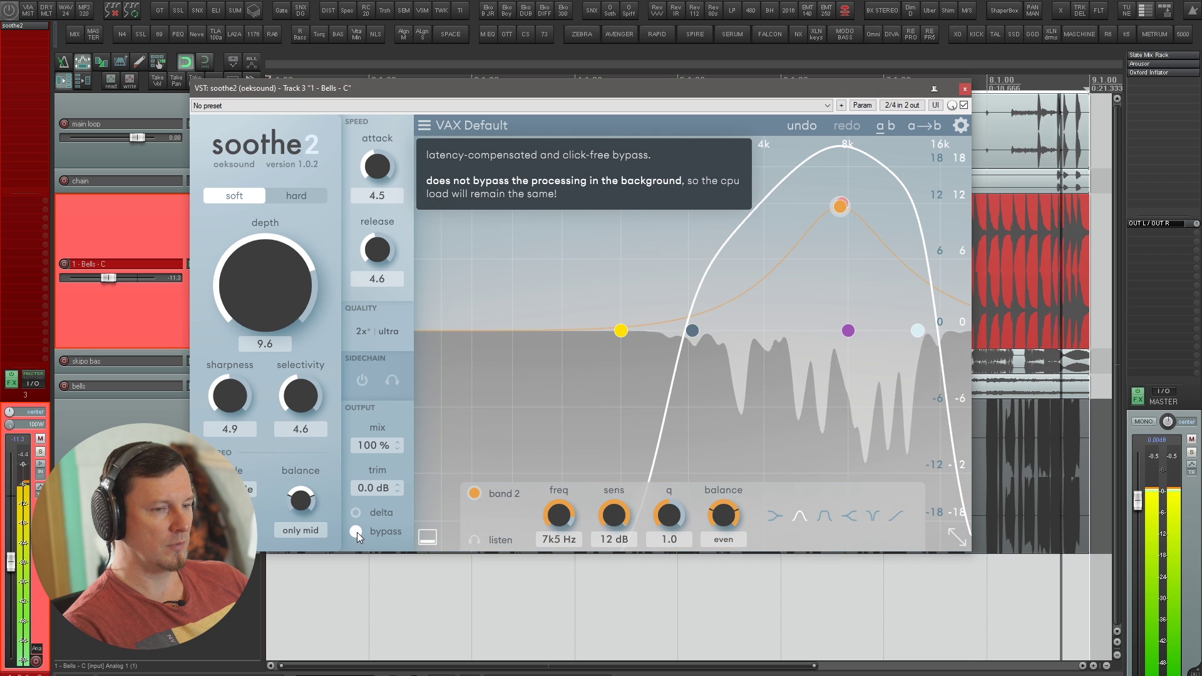
Close the plug-in window and unmute the TAL Sampler track
key(Escape)
click(216, 442)
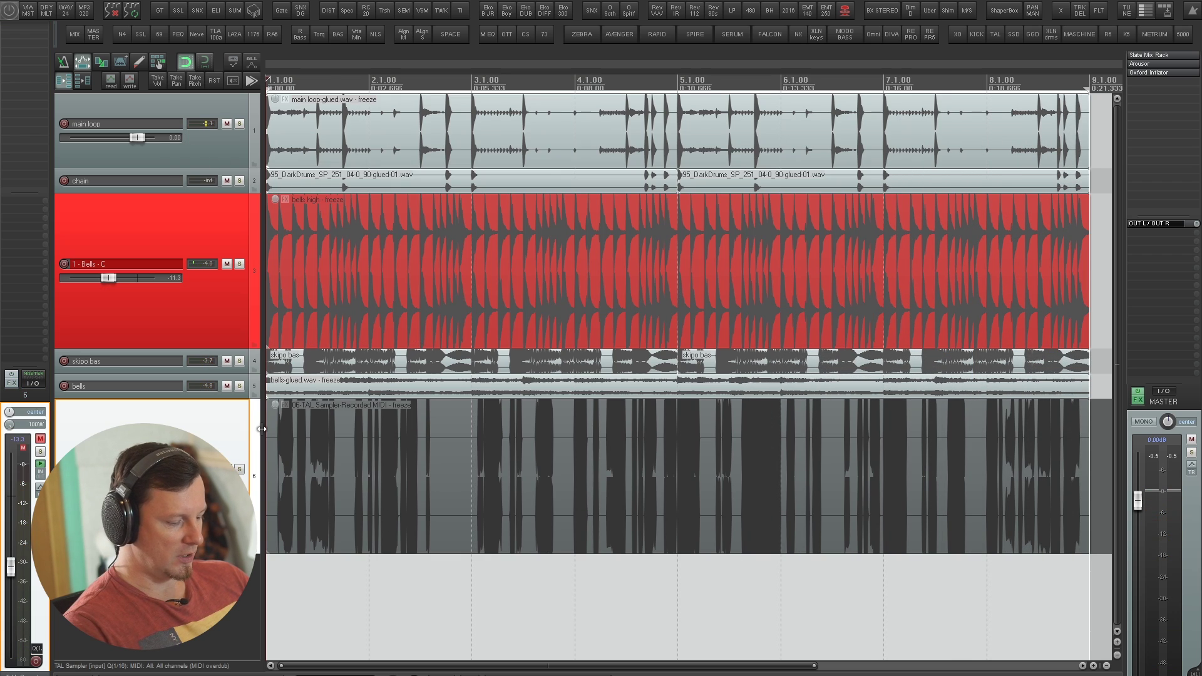
key(m)
key(Up)
key(Up)
key(Up)
key(Down)
key(Down)
key(Down)
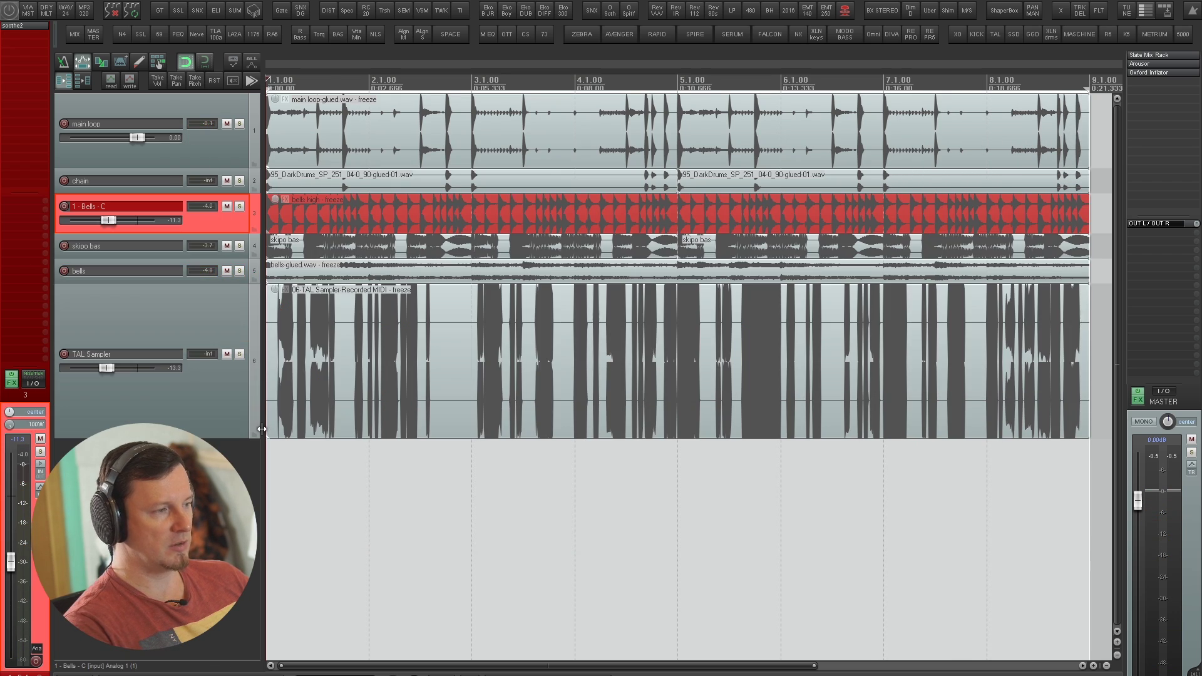
Raise the TAL Sampler track's volume while the mix plays, and solo the track
scroll(262, 428, up, 10)
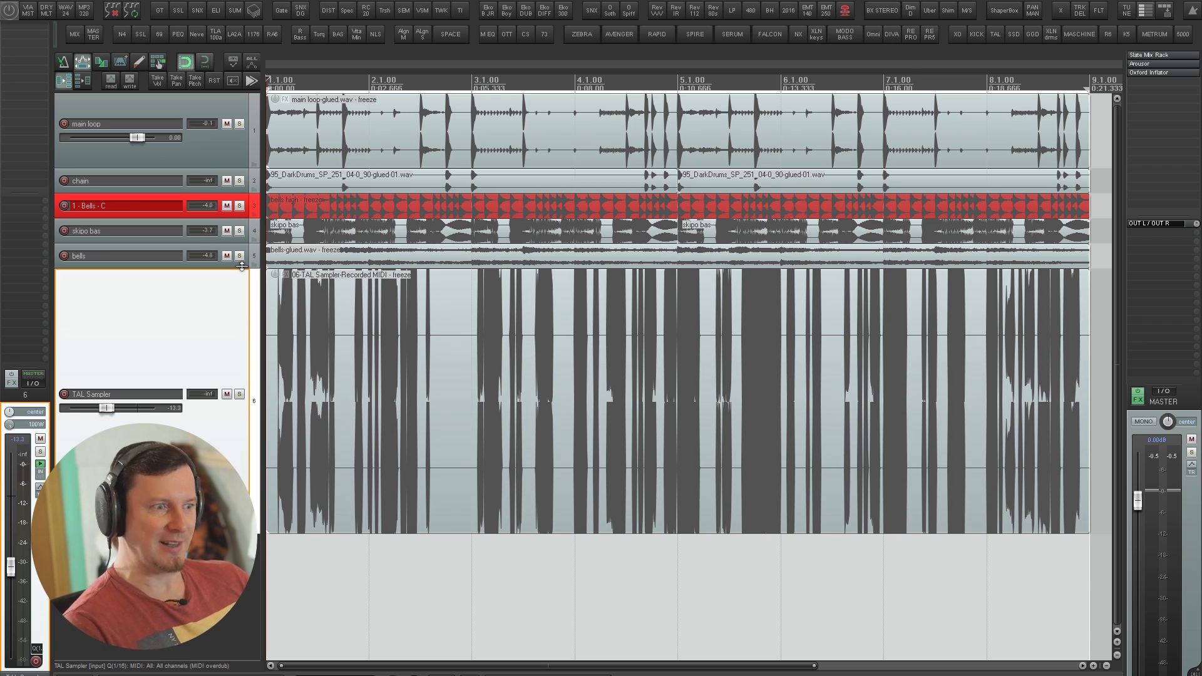
key(space)
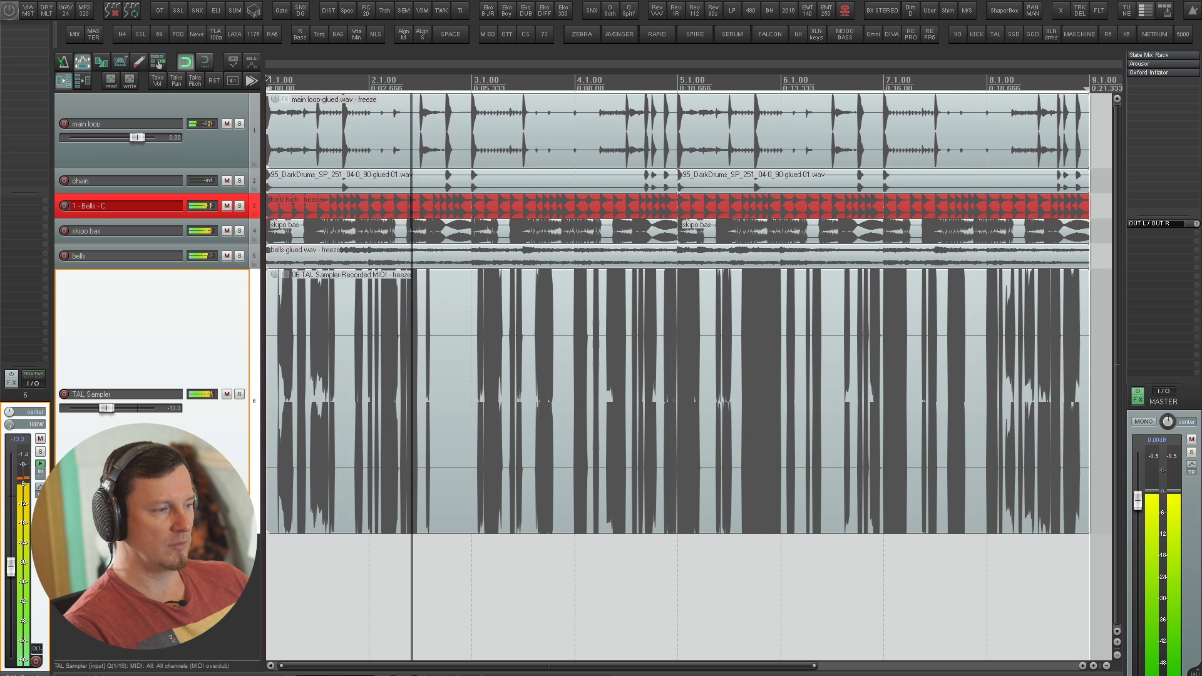
drag(107, 410, 116, 406)
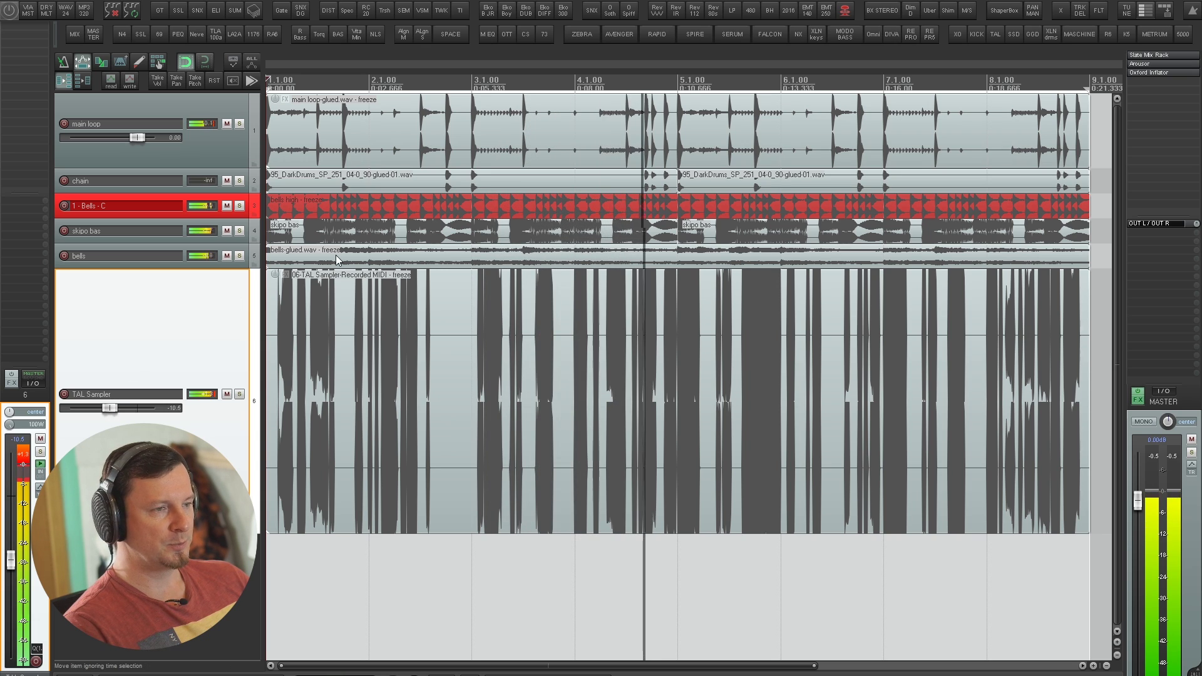
key(F6)
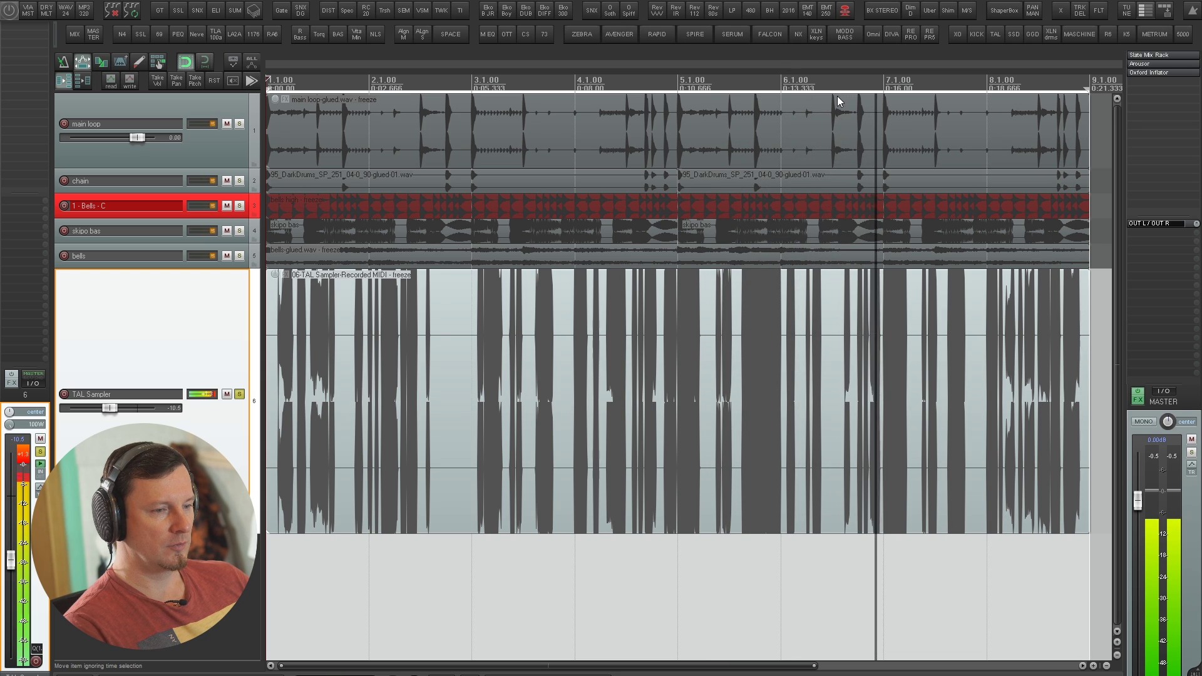
key(space)
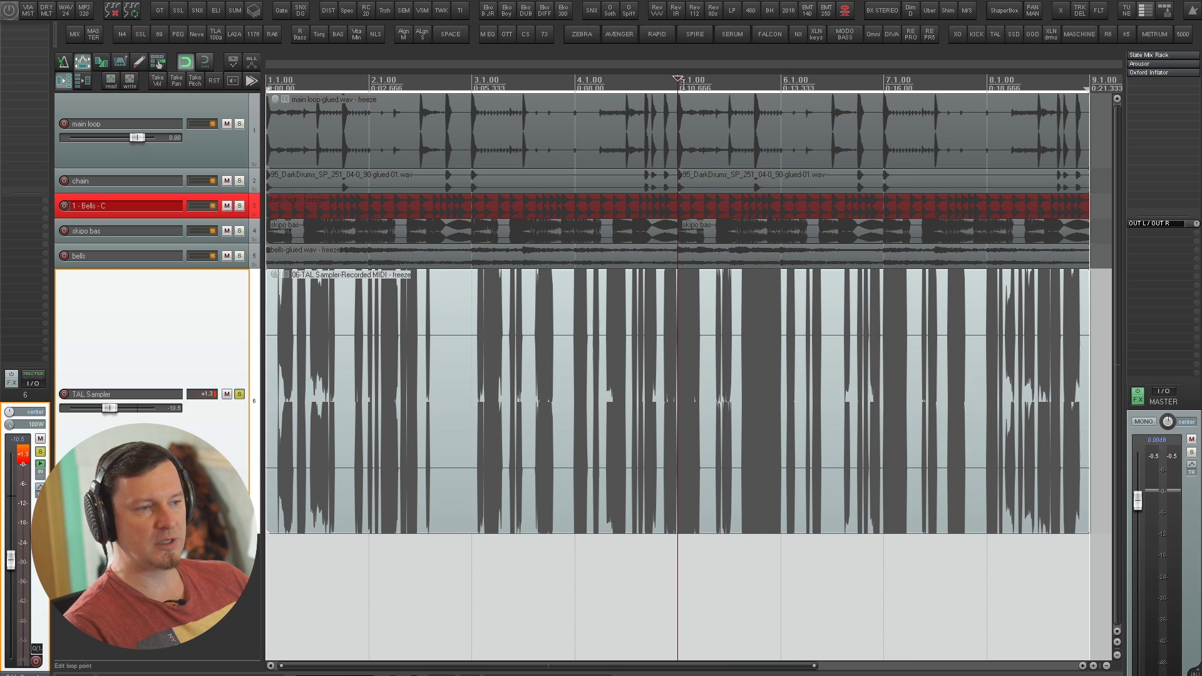
Add soothe2 to the TAL Sampler track and move band 3 to 5k4 Hz at 12 dB
key(ctrl)
key(ctrl)
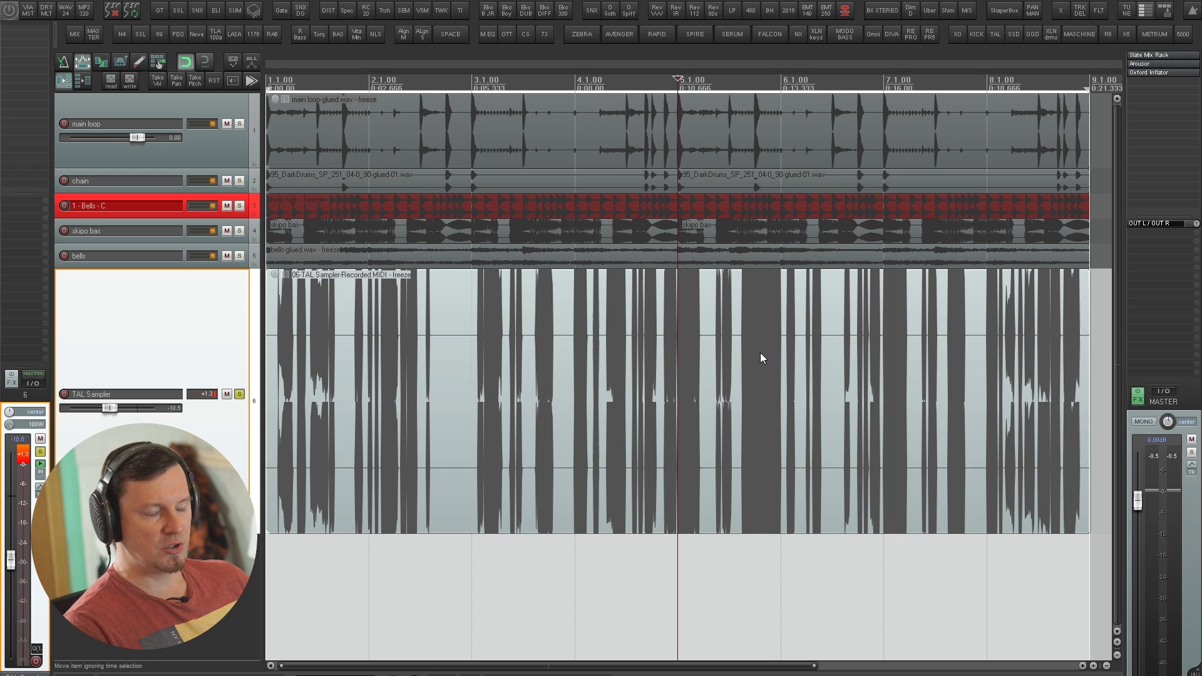
click(611, 14)
drag(459, 111, 462, 98)
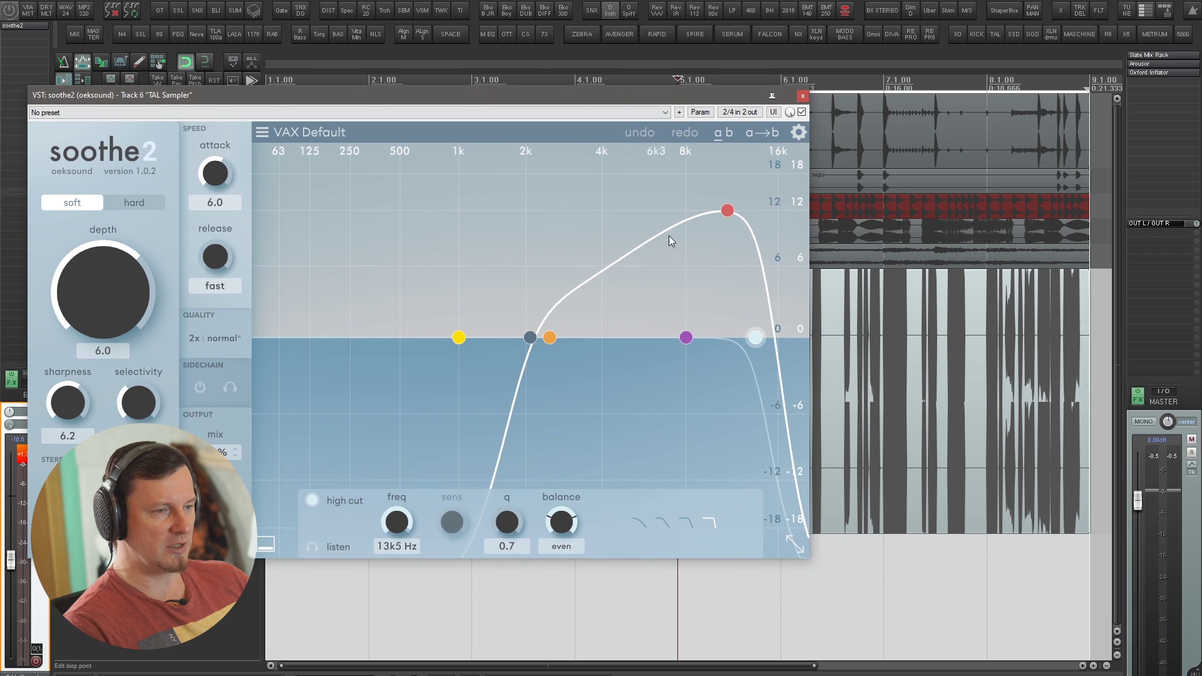
drag(727, 210, 638, 210)
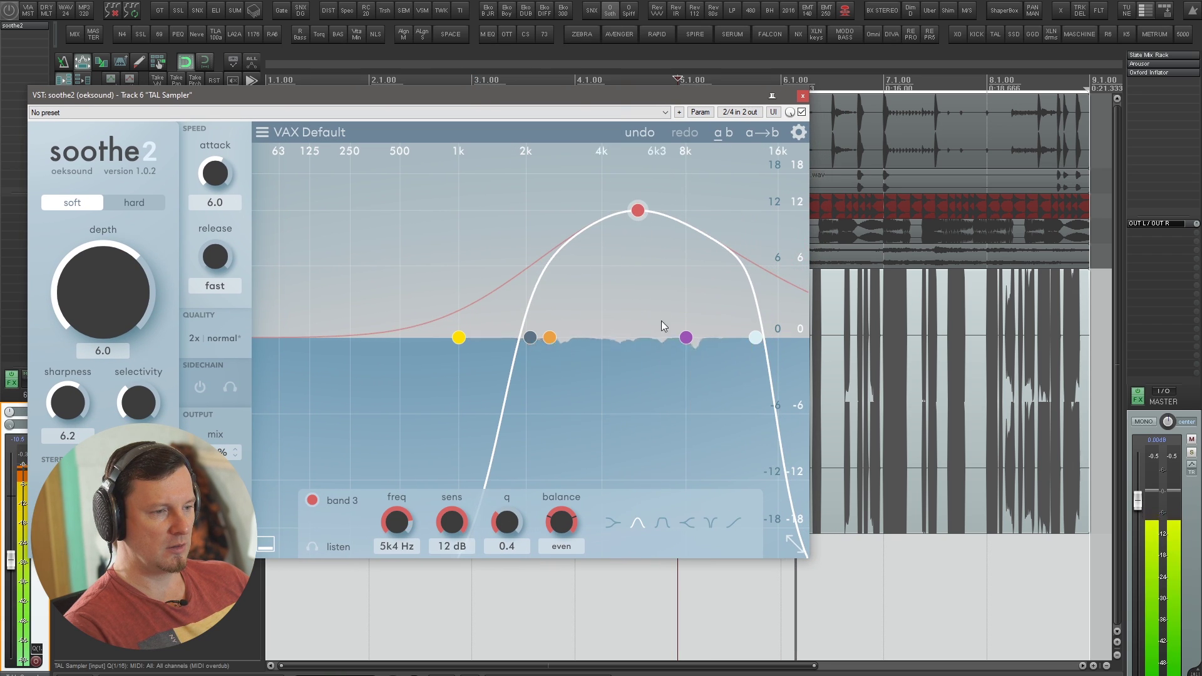
Switch to hard mode with sharpness 3.0, and move band 4 to 10k2 Hz at 8.6 dB
click(144, 200)
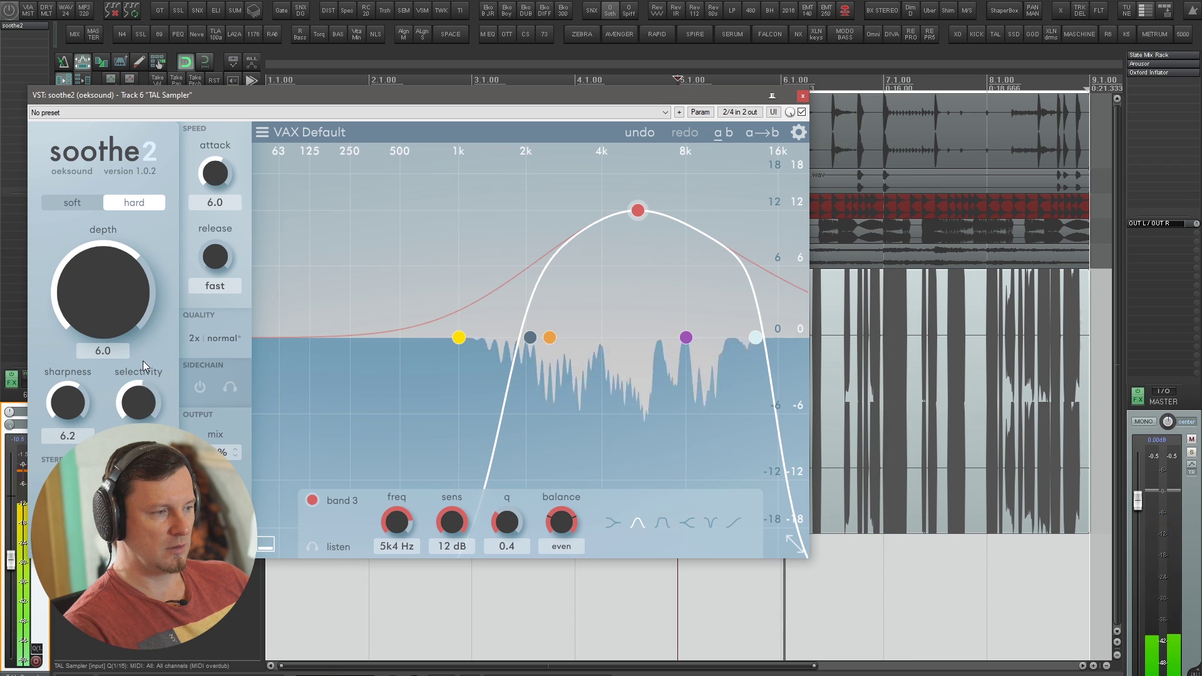
drag(74, 396, 59, 453)
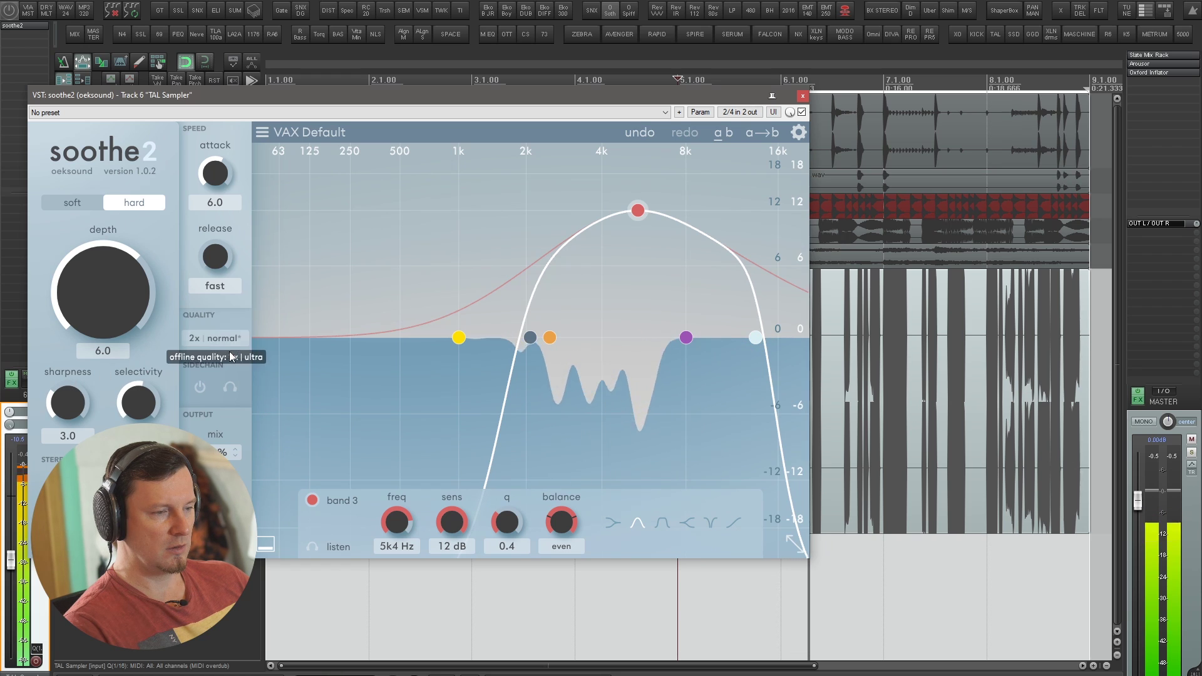
drag(686, 337, 720, 245)
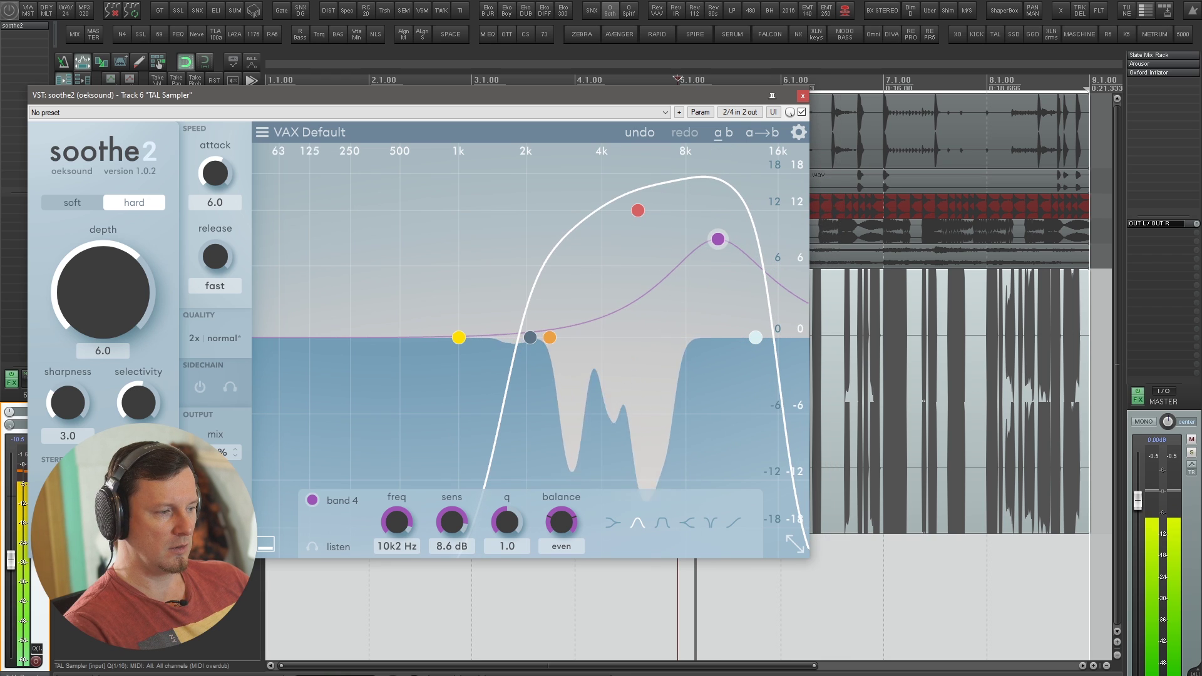
key(space)
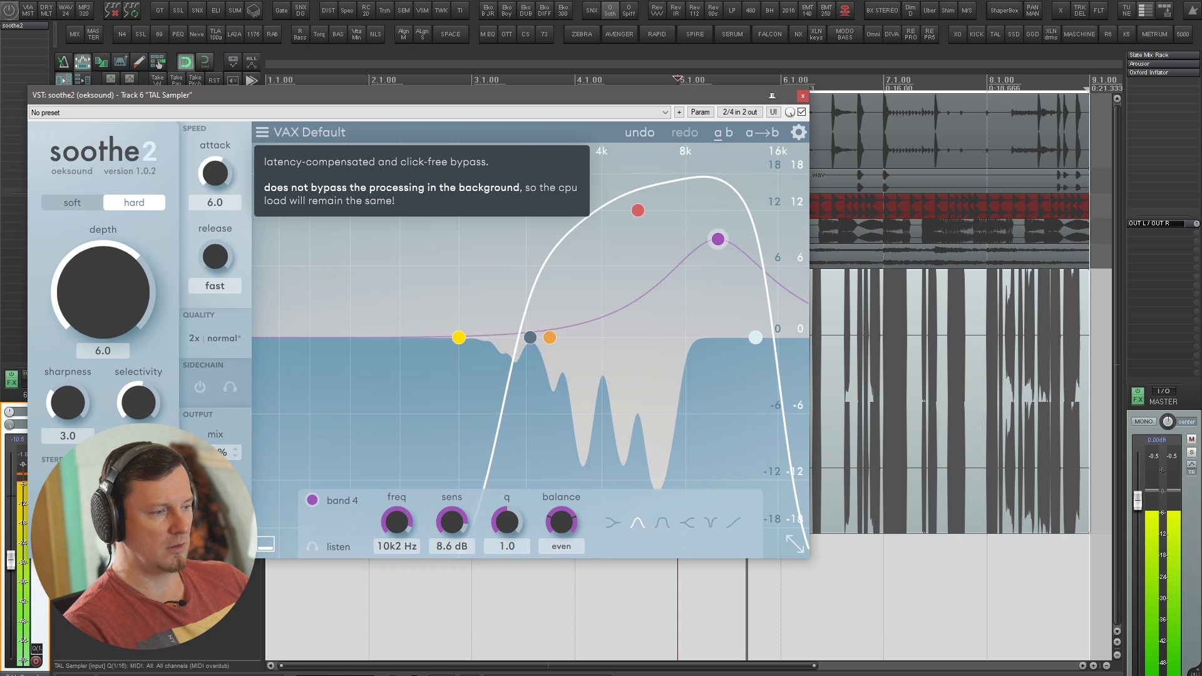
Unsolo the TAL Sampler track and raise its soothe2 depth to 7.2 while the full mix plays
key(space)
key(F6)
key(space)
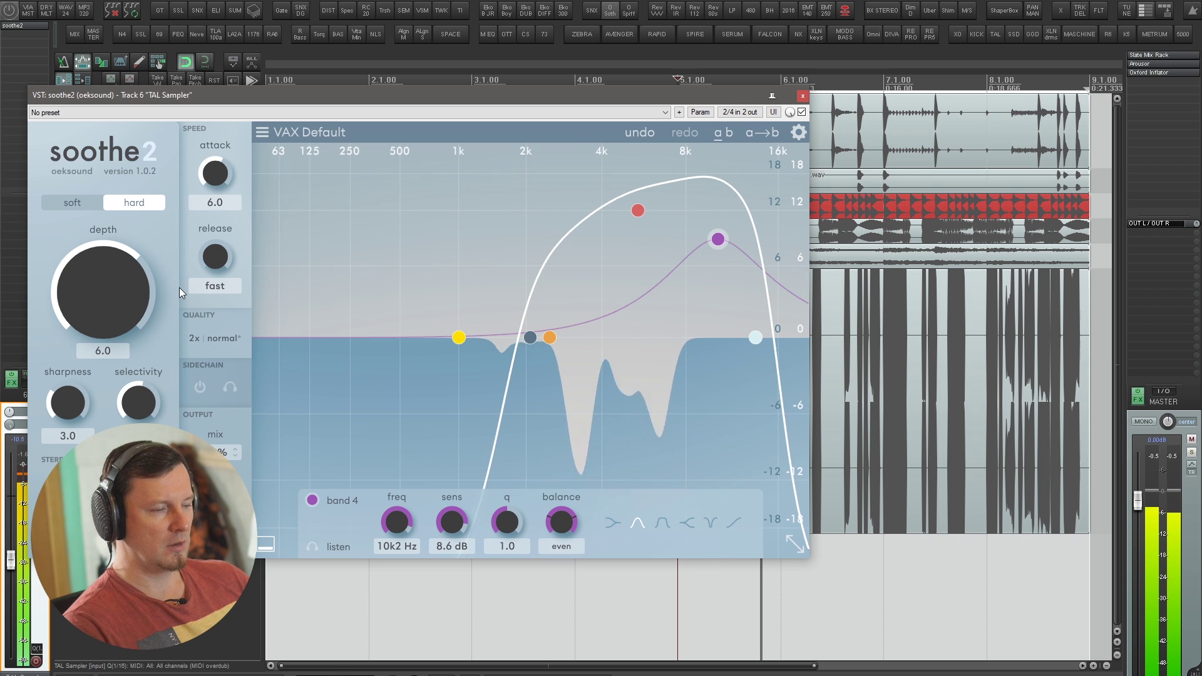
drag(144, 287, 132, 278)
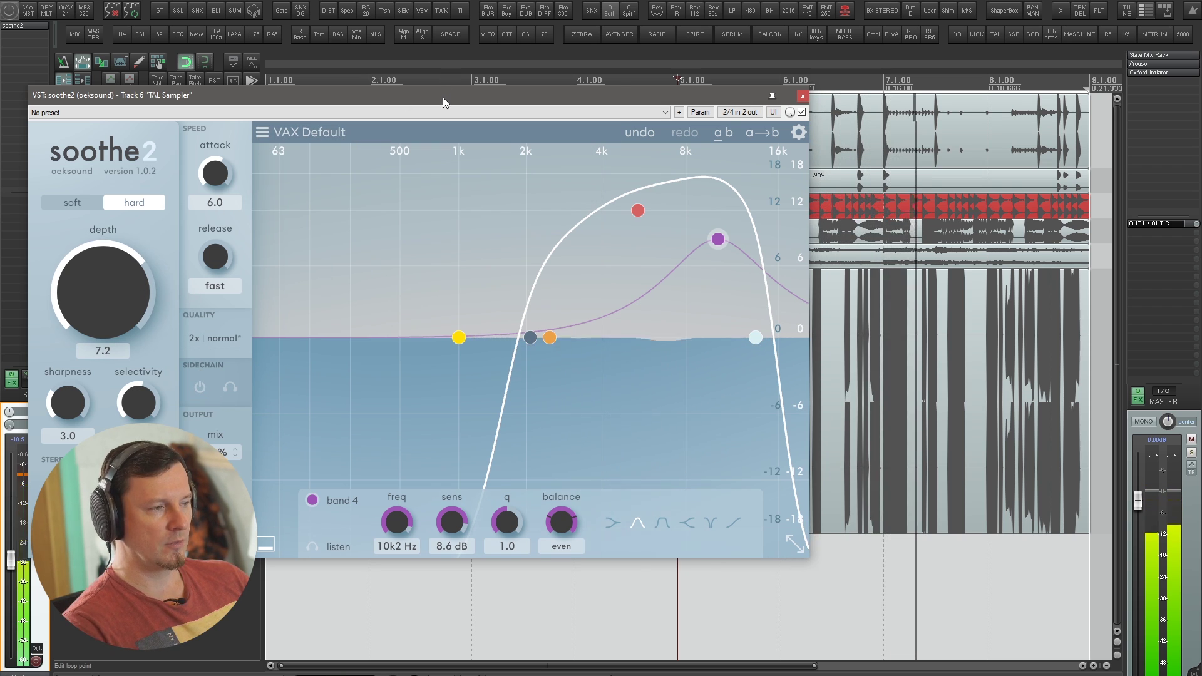
drag(442, 98, 689, 111)
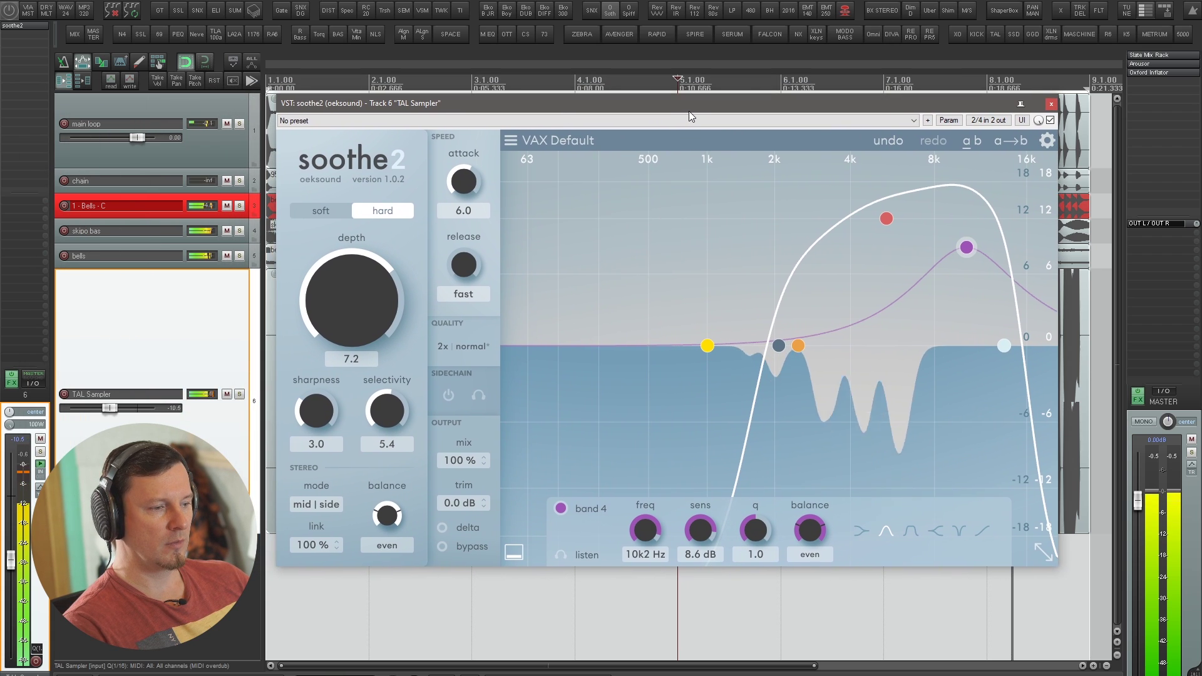
Set the real-time quality to 4x oversampling and ultra resolution
click(460, 346)
click(575, 346)
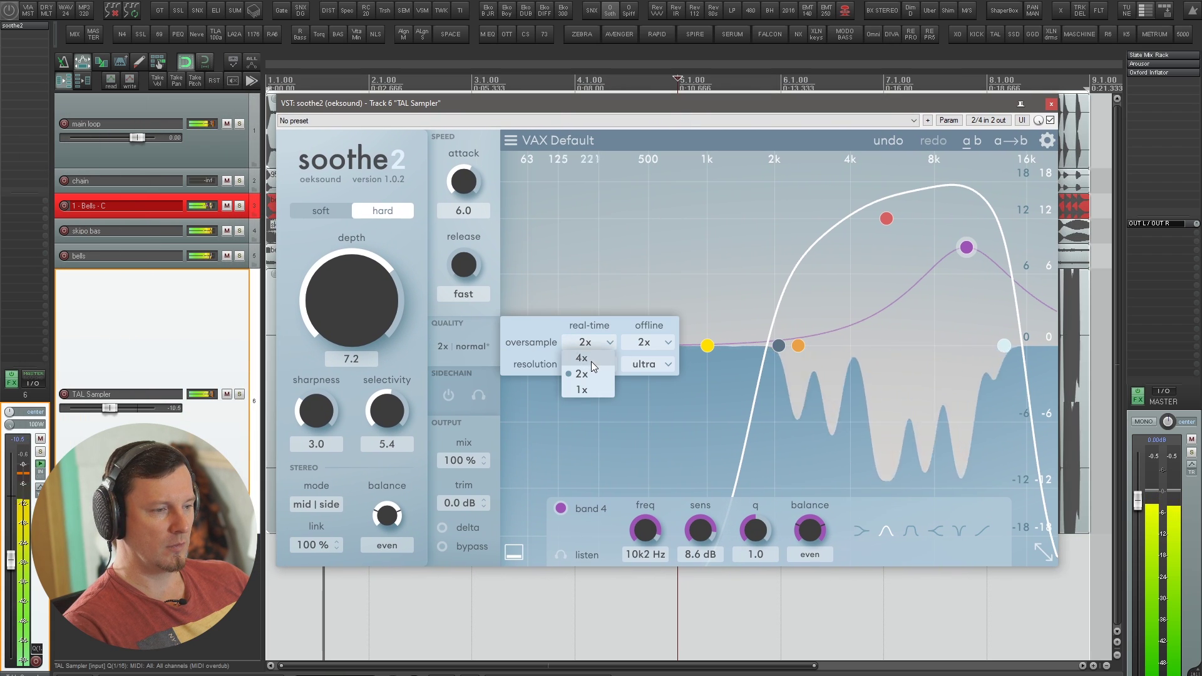
click(592, 362)
click(595, 363)
click(597, 380)
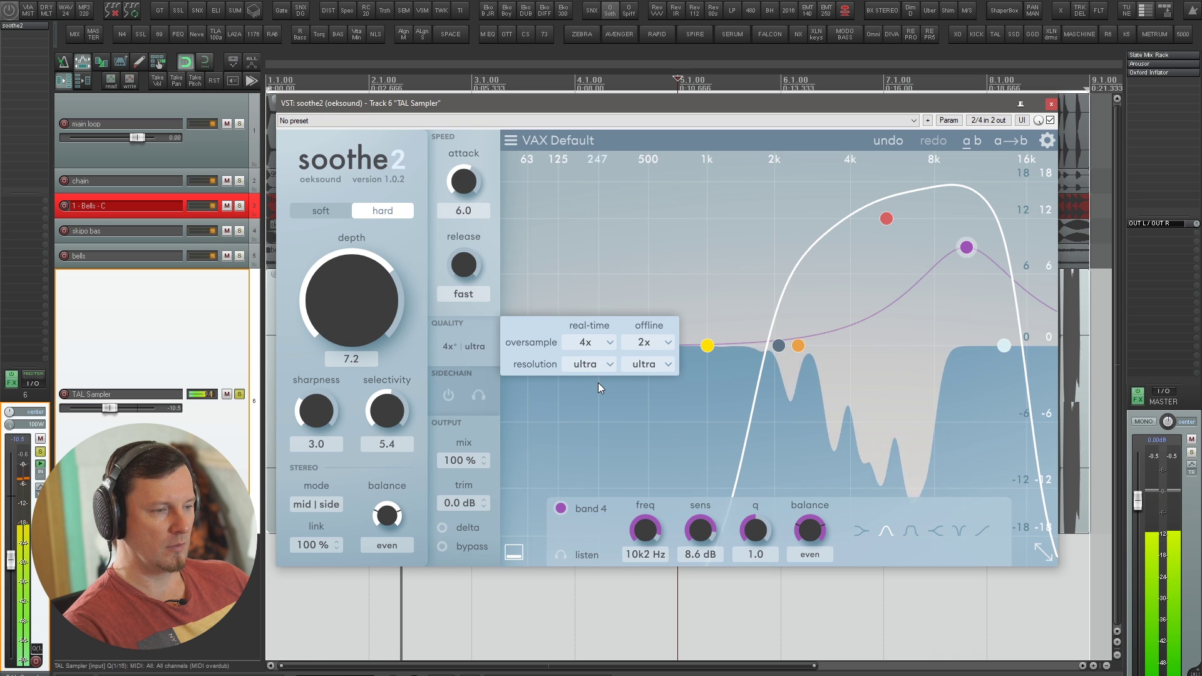
Try the eco real-time resolution, turn on delta listening, and switch the resolution back to ultra
click(594, 365)
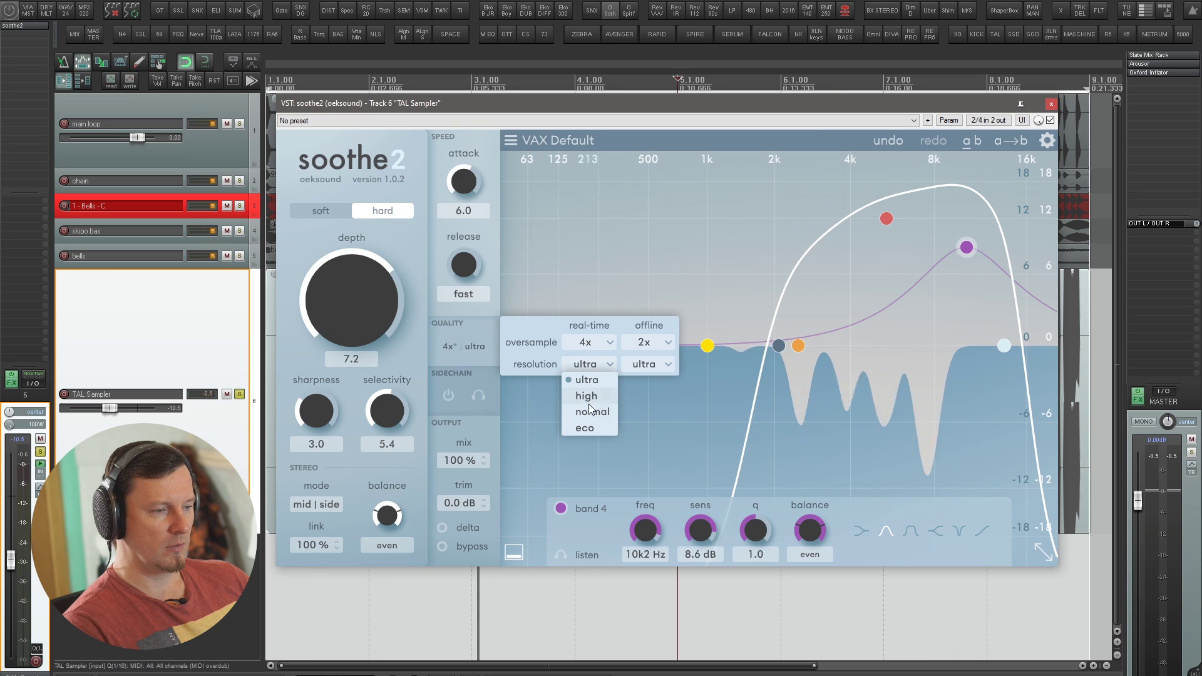
click(590, 429)
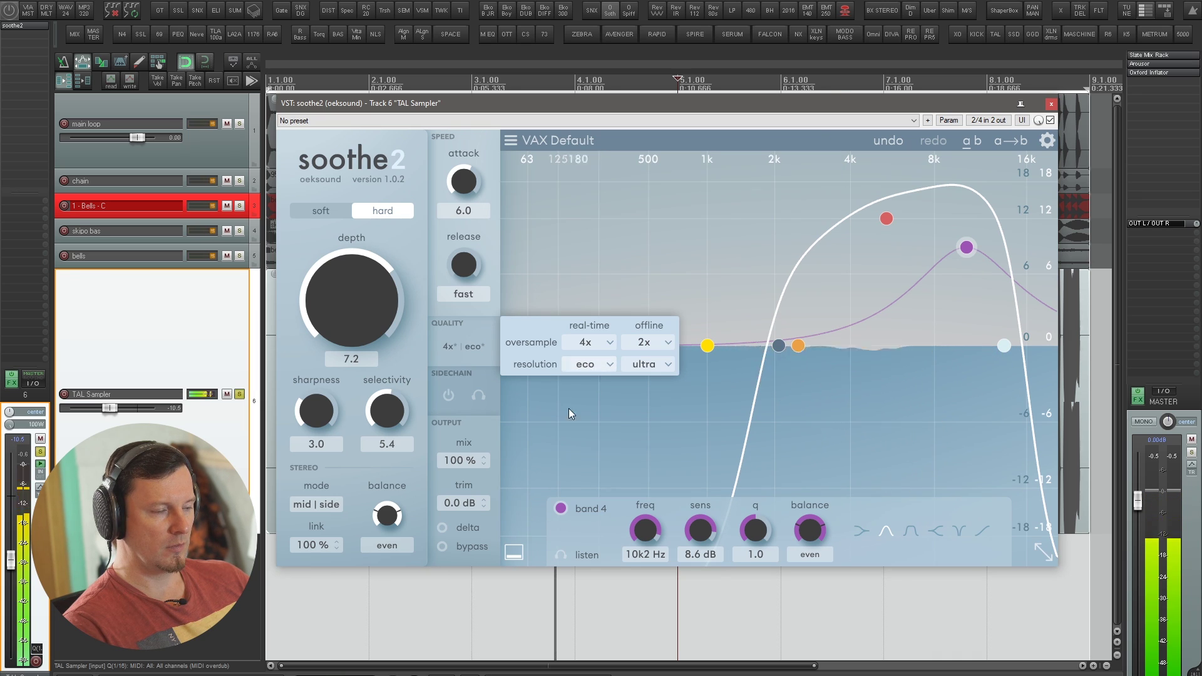
click(470, 527)
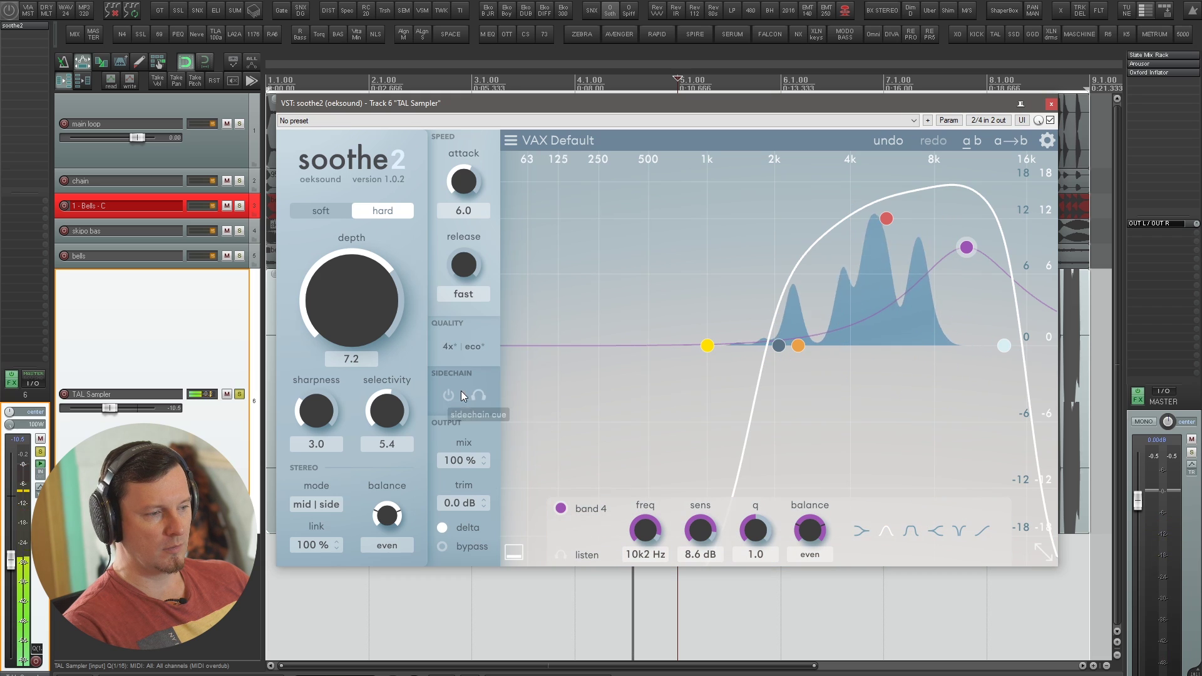
click(455, 349)
click(567, 366)
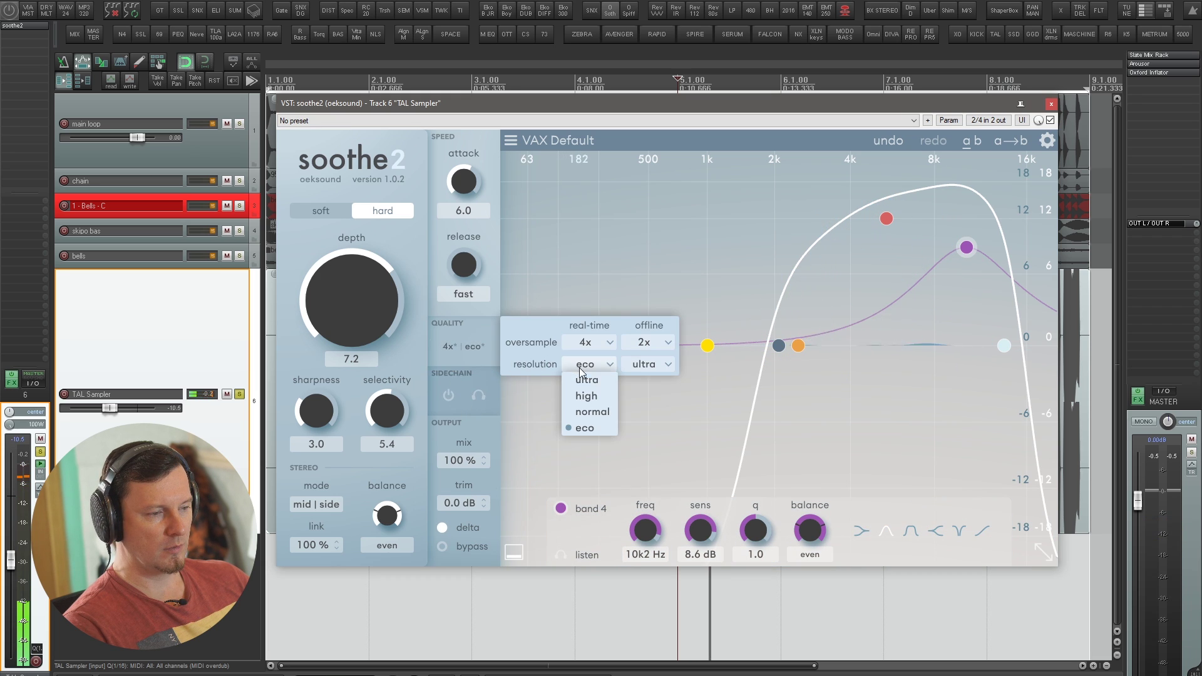
click(580, 378)
Compare the eco and normal real-time resolutions in delta, then restore ultra and turn delta off
click(580, 369)
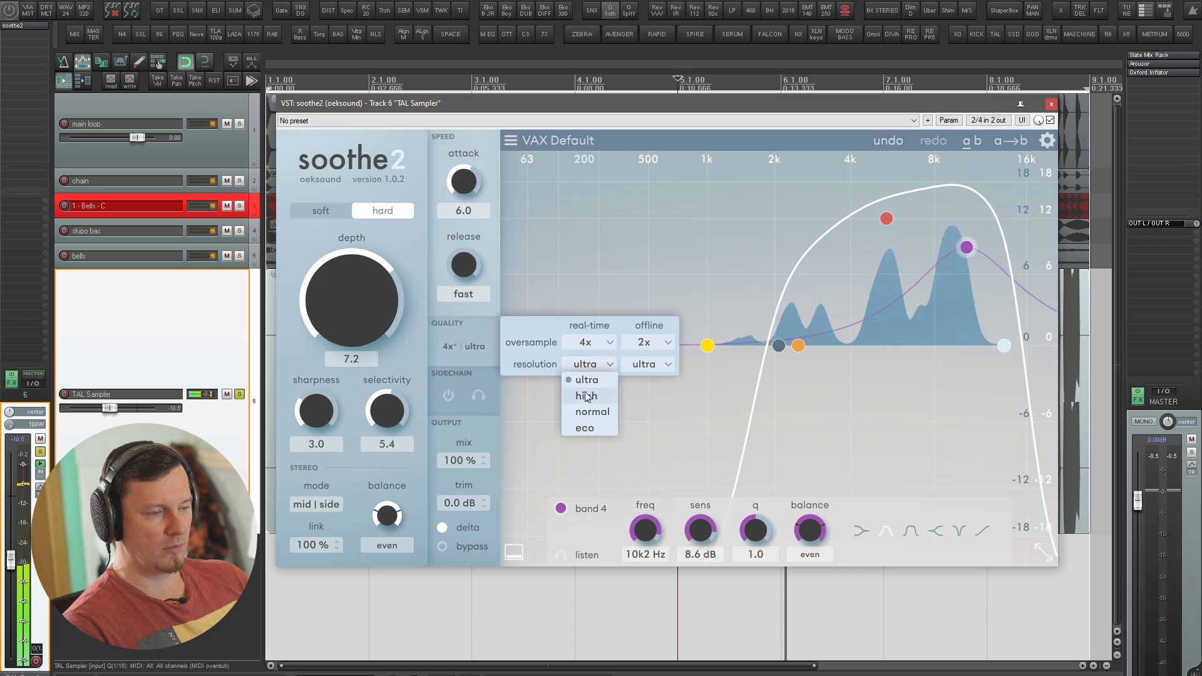
click(588, 428)
click(585, 365)
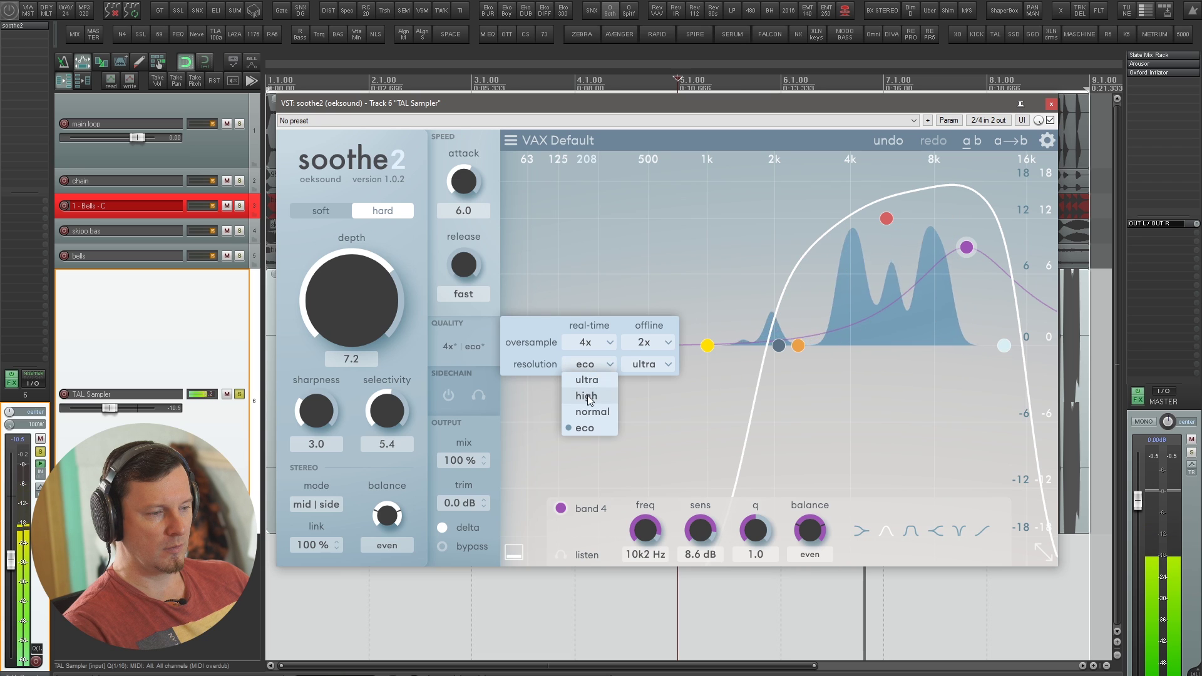
click(588, 412)
click(585, 367)
click(586, 381)
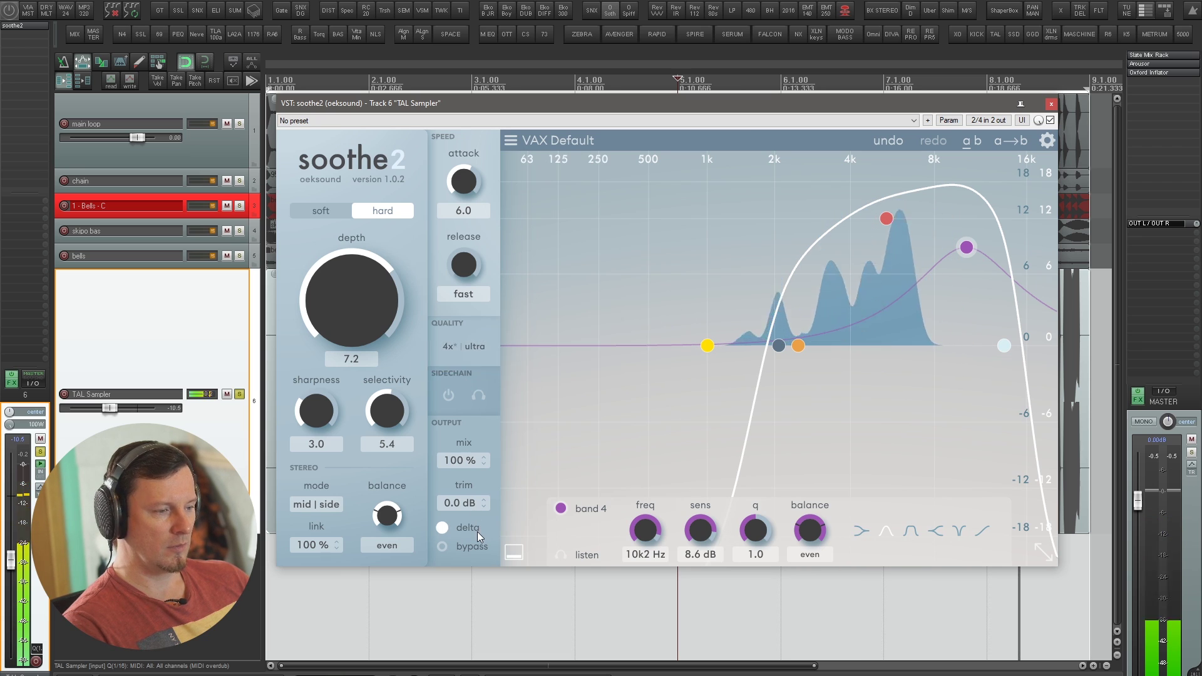
click(445, 531)
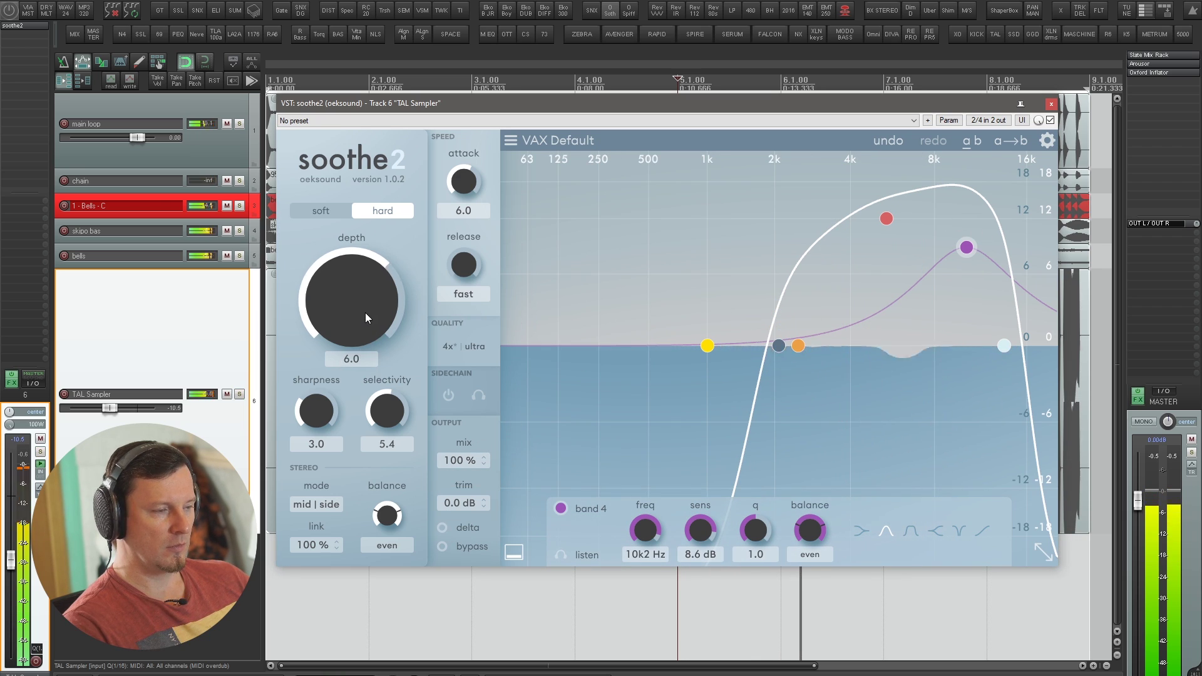
Lower the depth to 5.9, move the high cut to 8k9 Hz, and close the plug-in window
drag(366, 313, 365, 338)
drag(1008, 348, 955, 336)
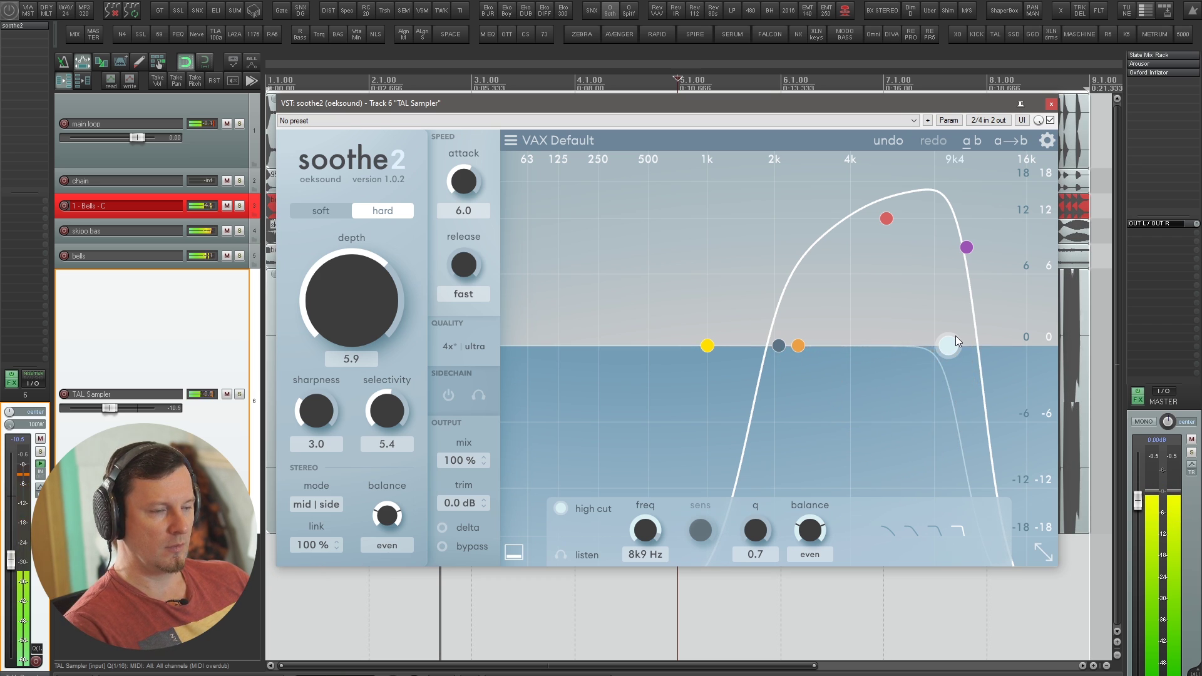
key(space)
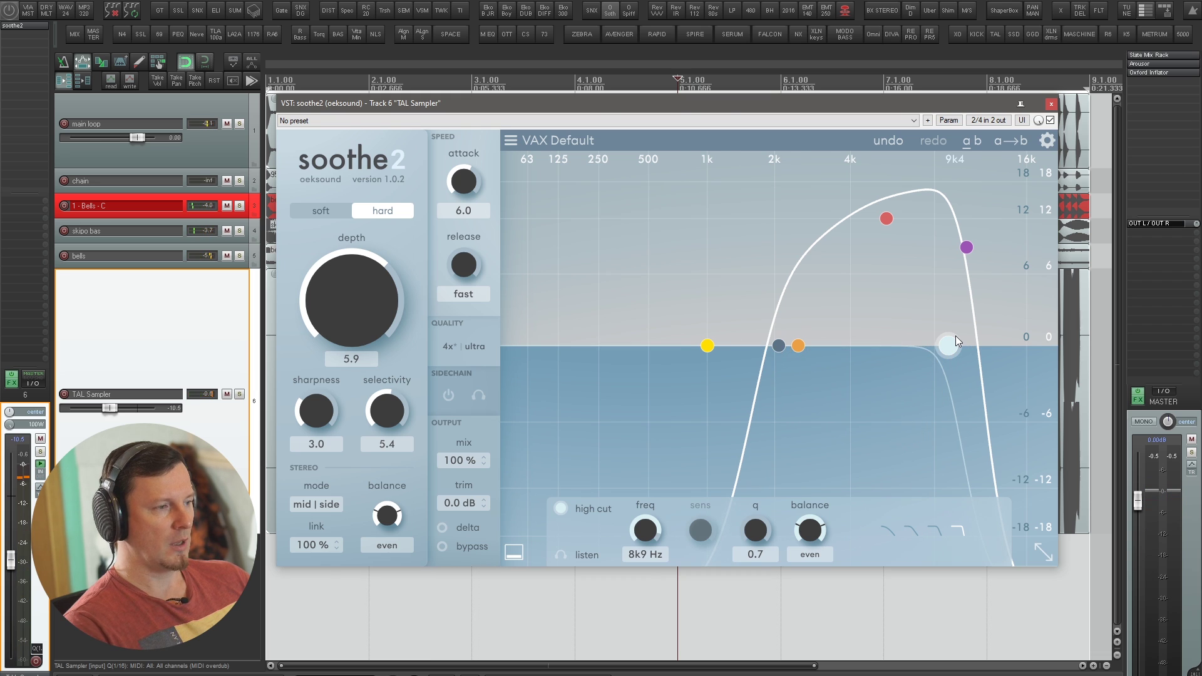
key(Escape)
Select all tracks and compare the playing mix with and without the effects matching "soot" bypassed
key(ctrl+a)
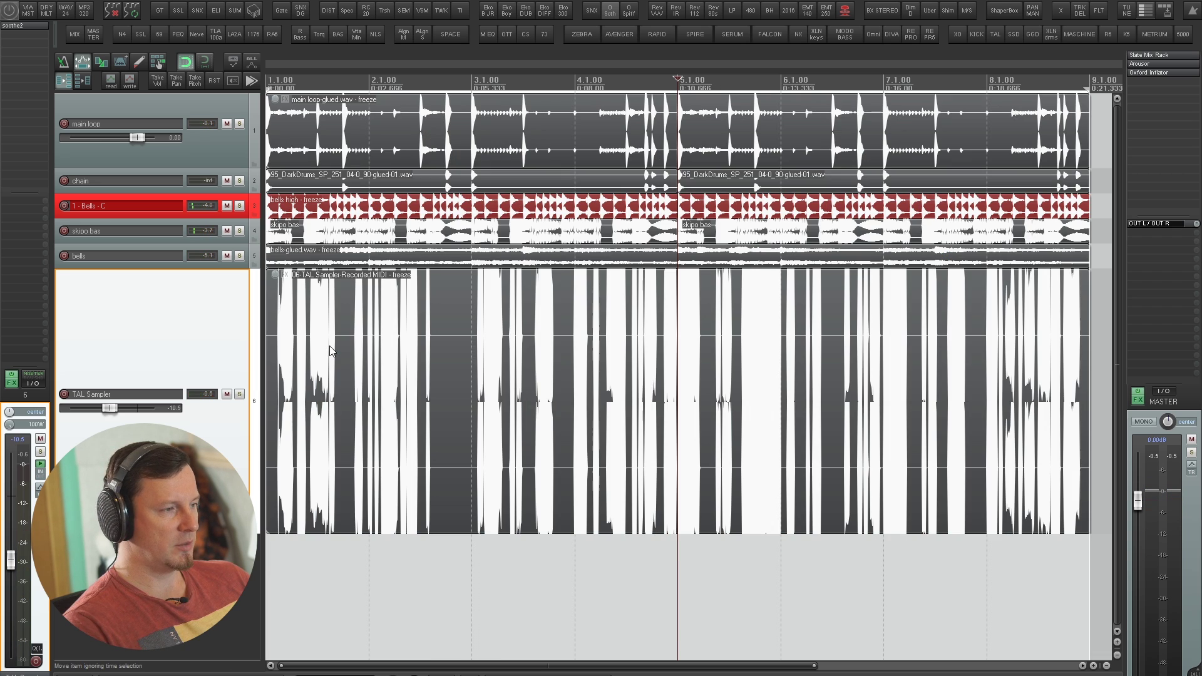
click(370, 565)
key(ctrl+a)
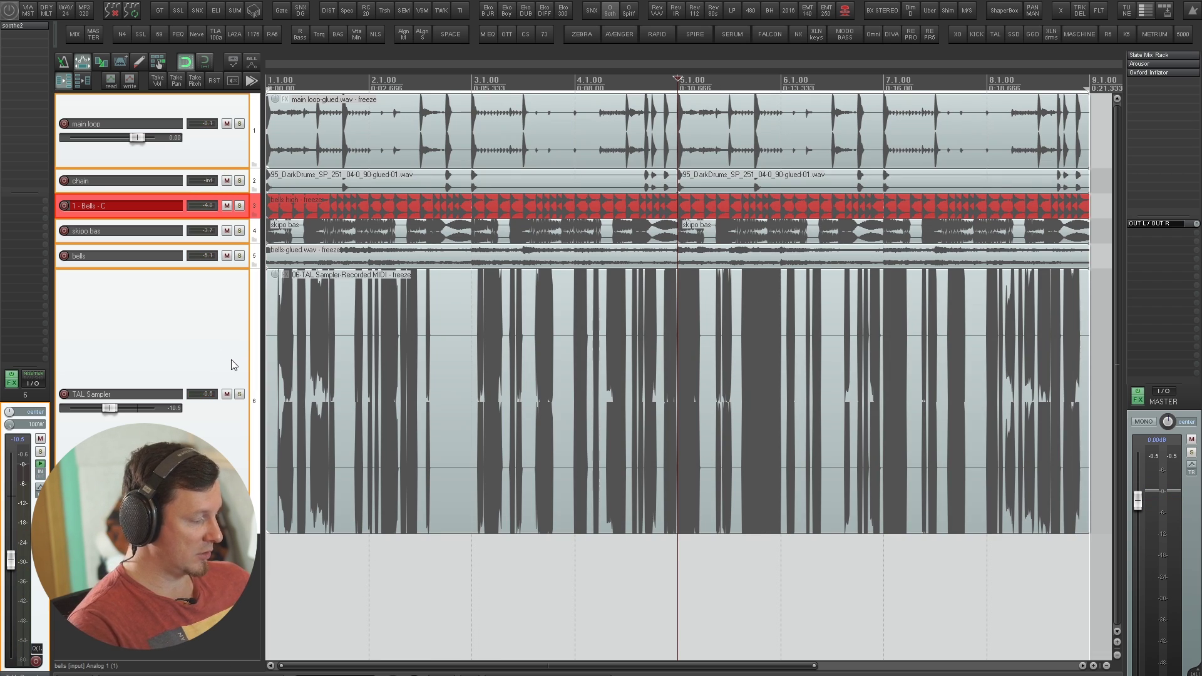
key(ctrl+b)
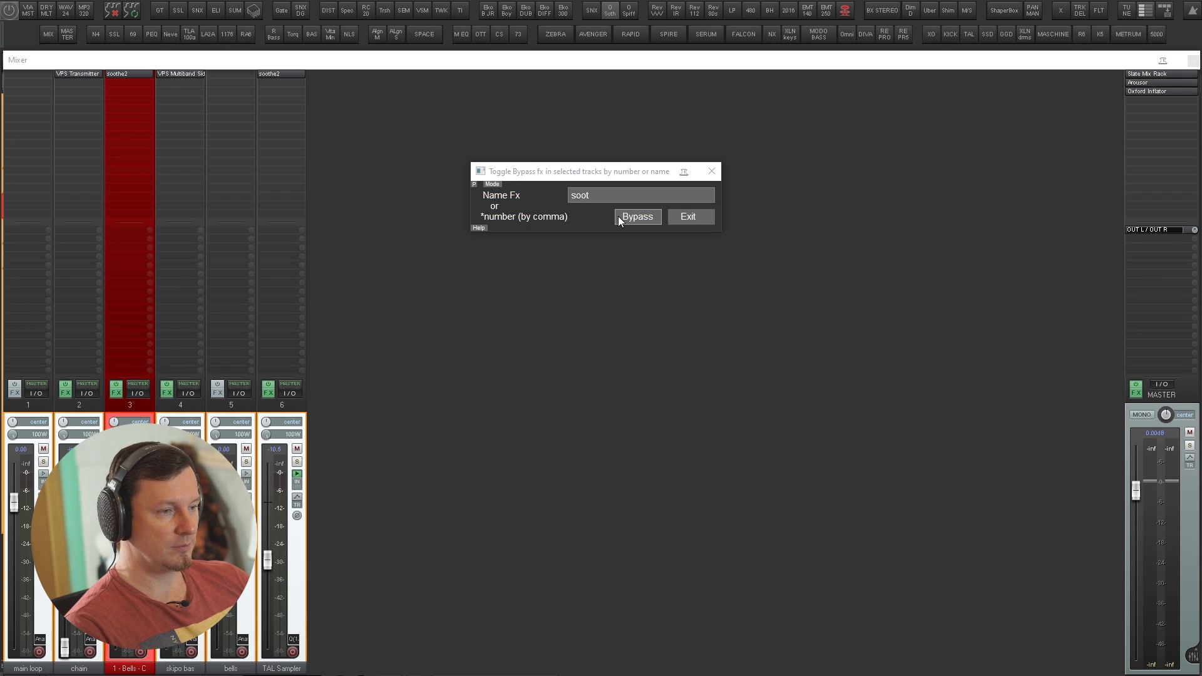
key(space)
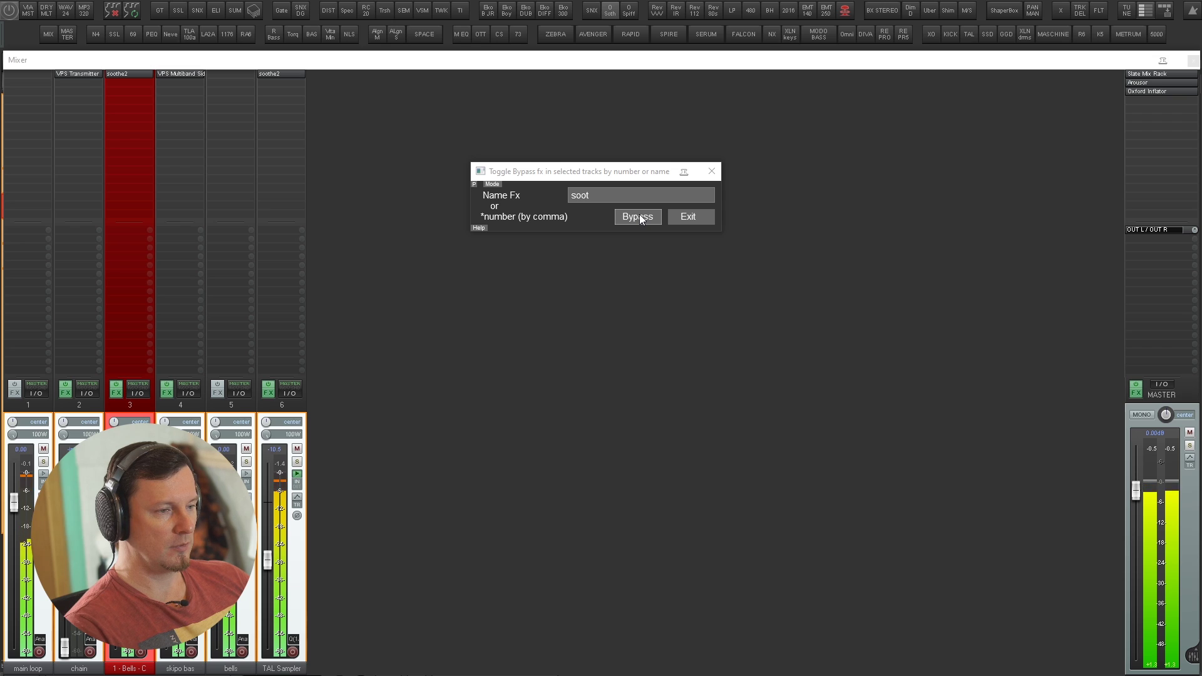
click(639, 214)
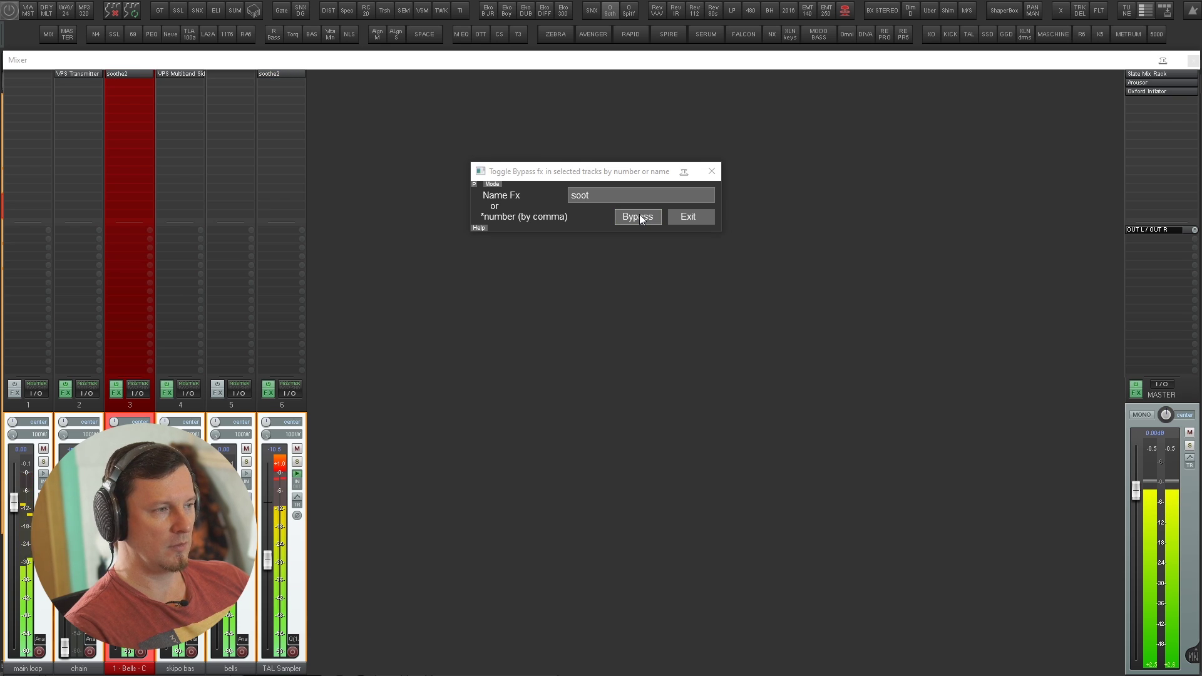
click(639, 216)
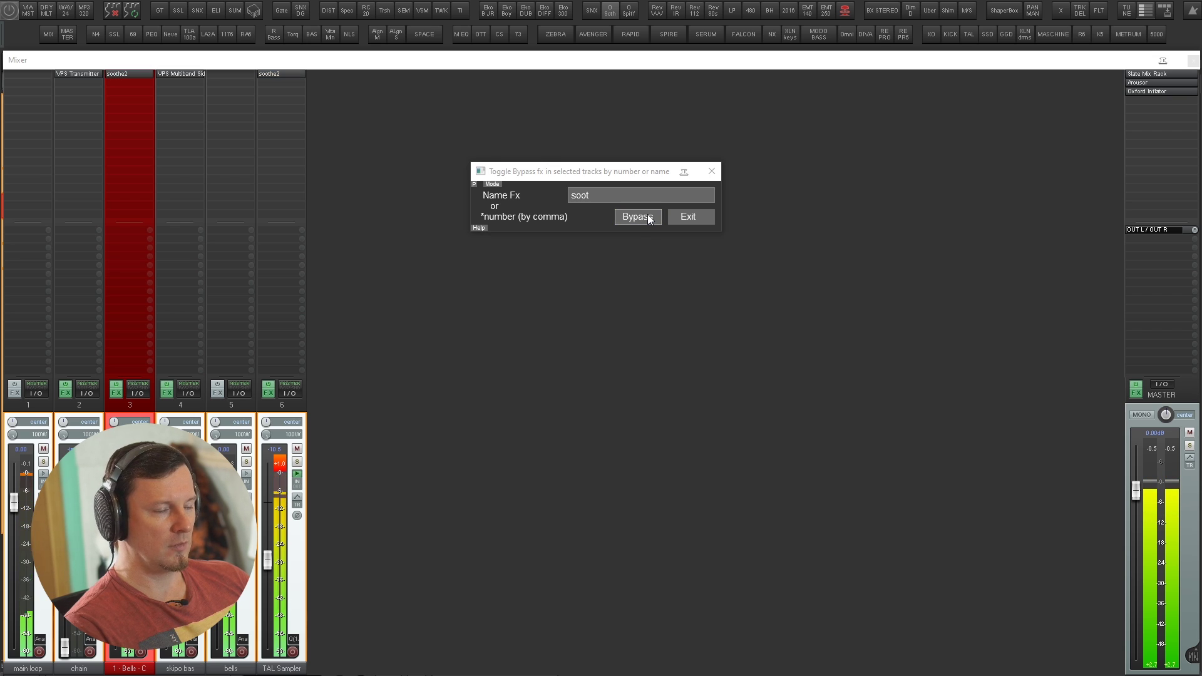
click(687, 217)
key(ctrl+m)
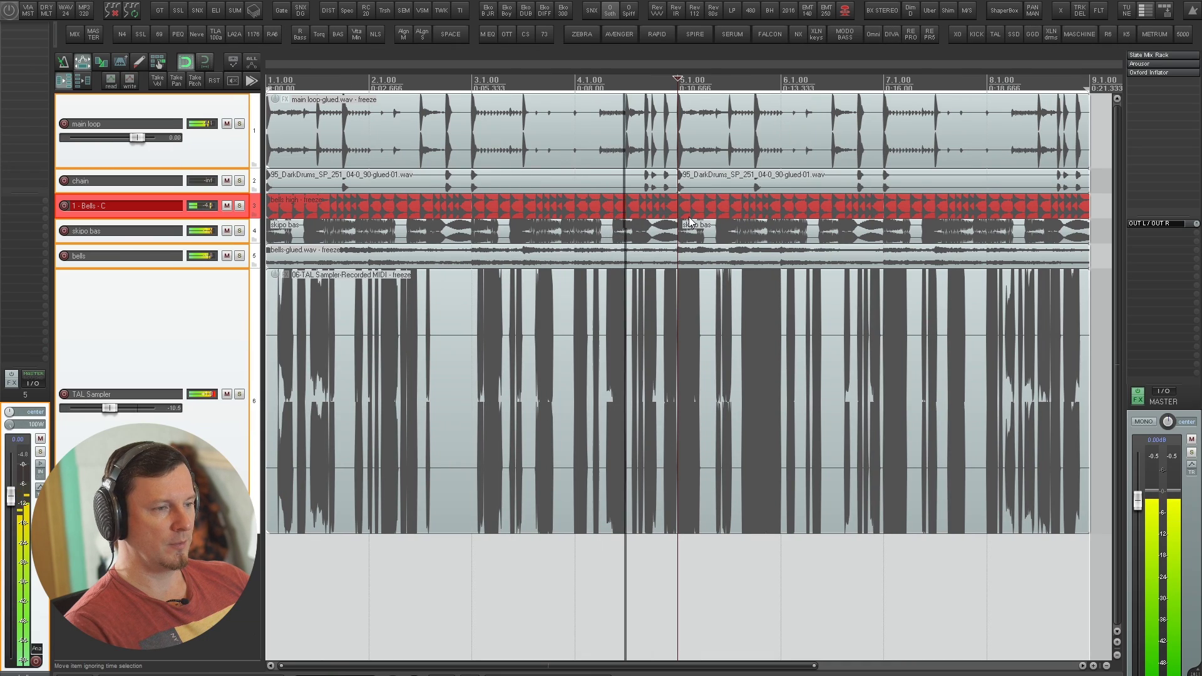
Reduce the TAL Sampler track's height and add soothe2 to the master track
click(169, 301)
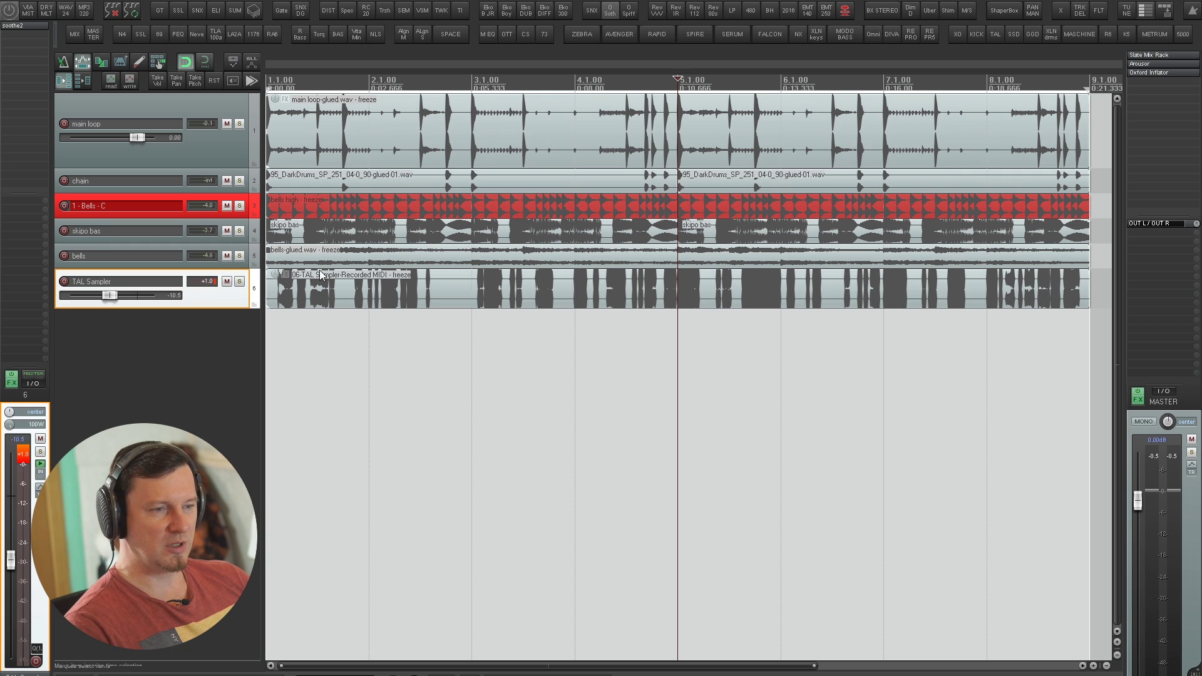
click(1195, 582)
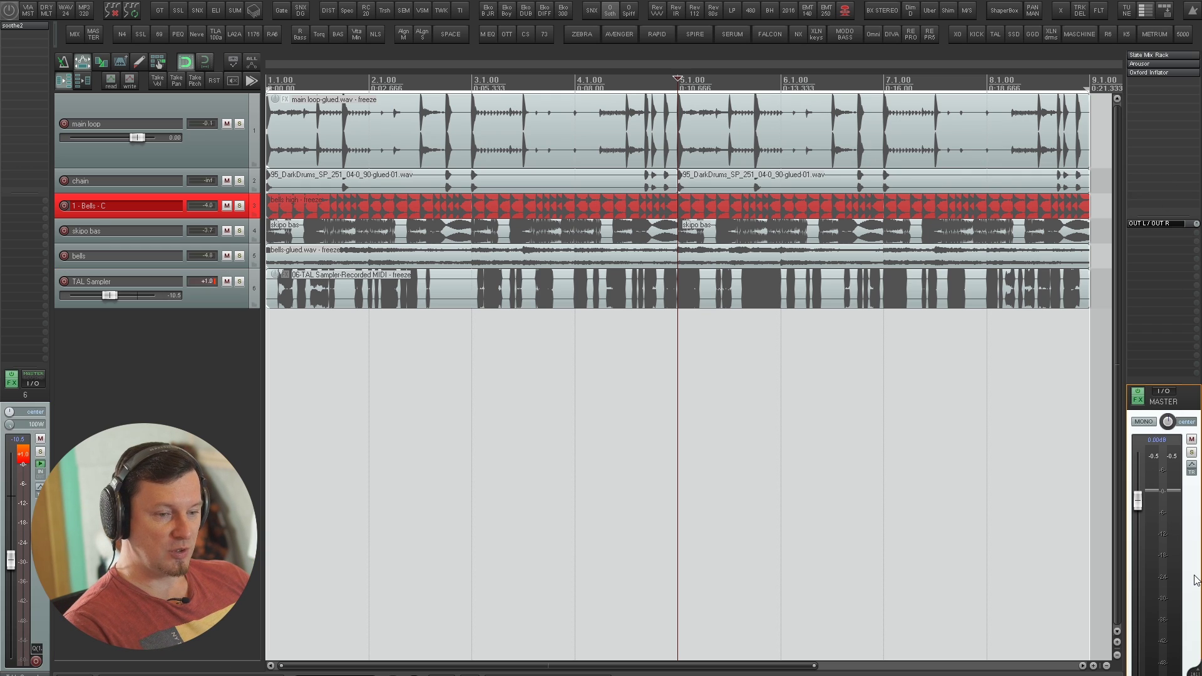
click(620, 11)
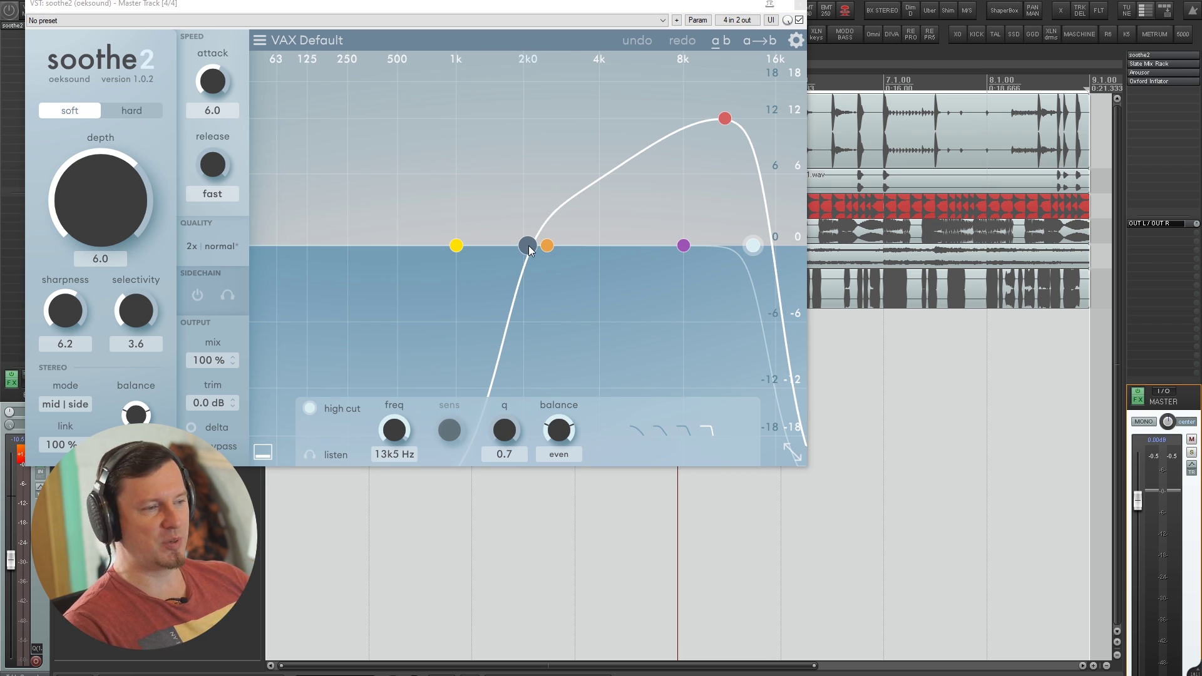
Move the master soothe2's low cut to 20 Hz and disable it, and set the high cut to 15k7 Hz
drag(529, 247, 423, 259)
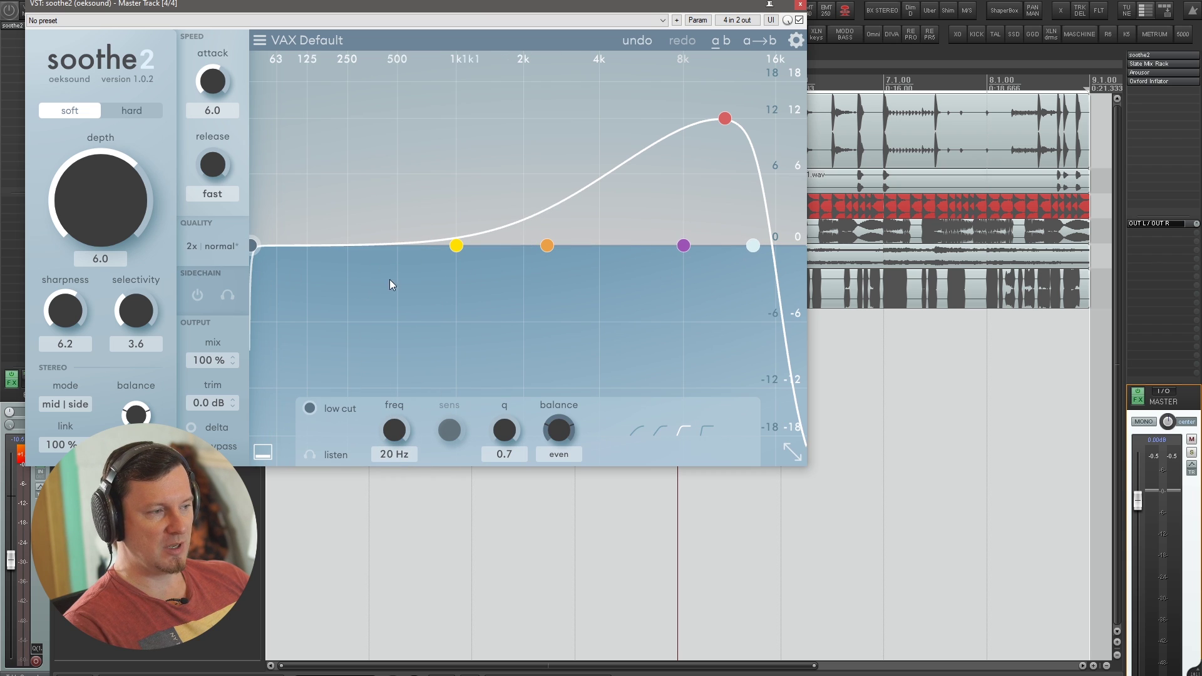
click(310, 408)
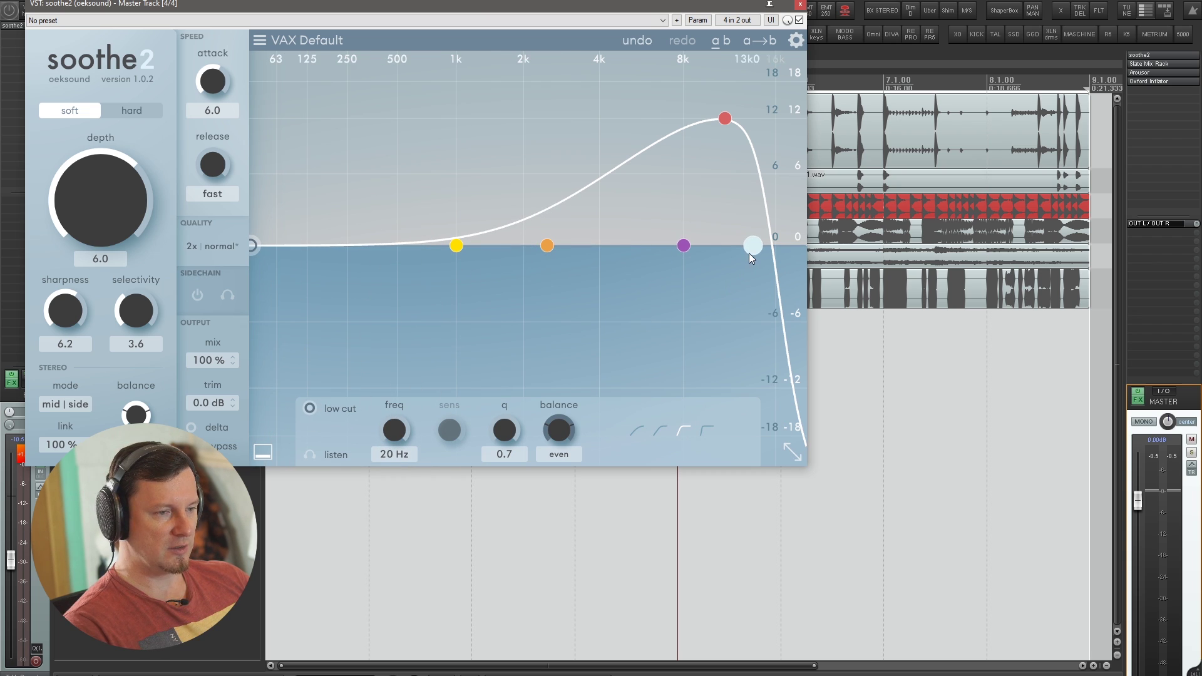
drag(755, 248, 763, 250)
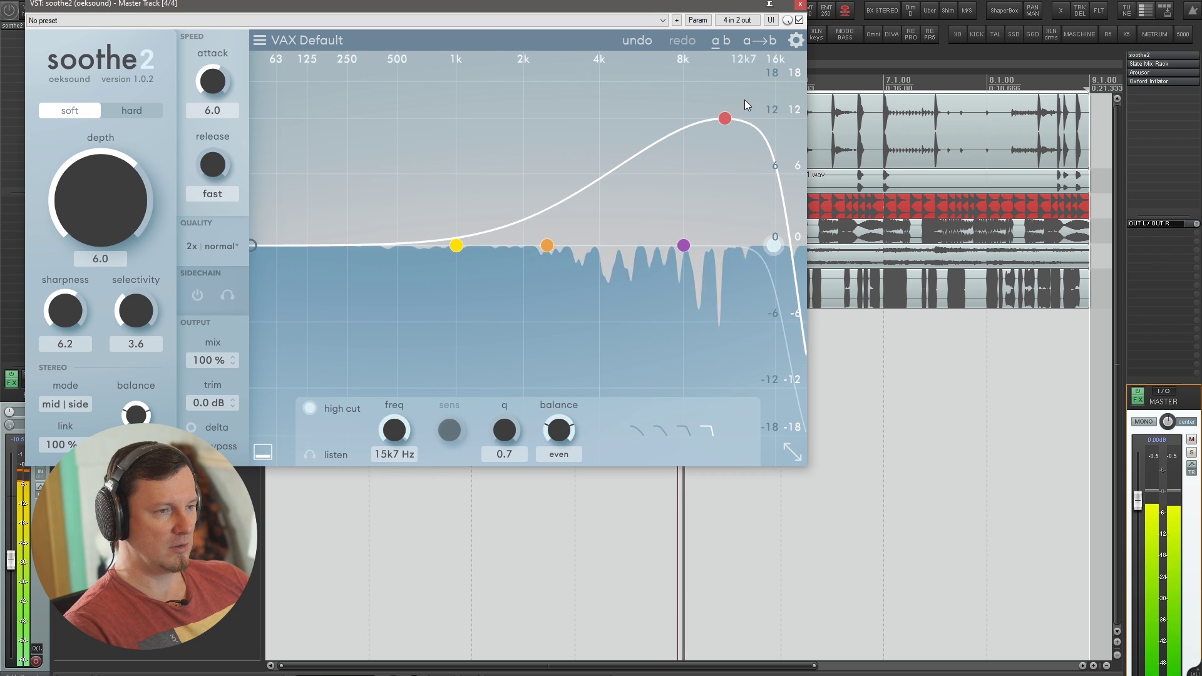
Move band 3 to 5k6 Hz at 4.7 dB and raise band 1 to 2.6 dB at 1 kHz during playback
drag(723, 118, 632, 179)
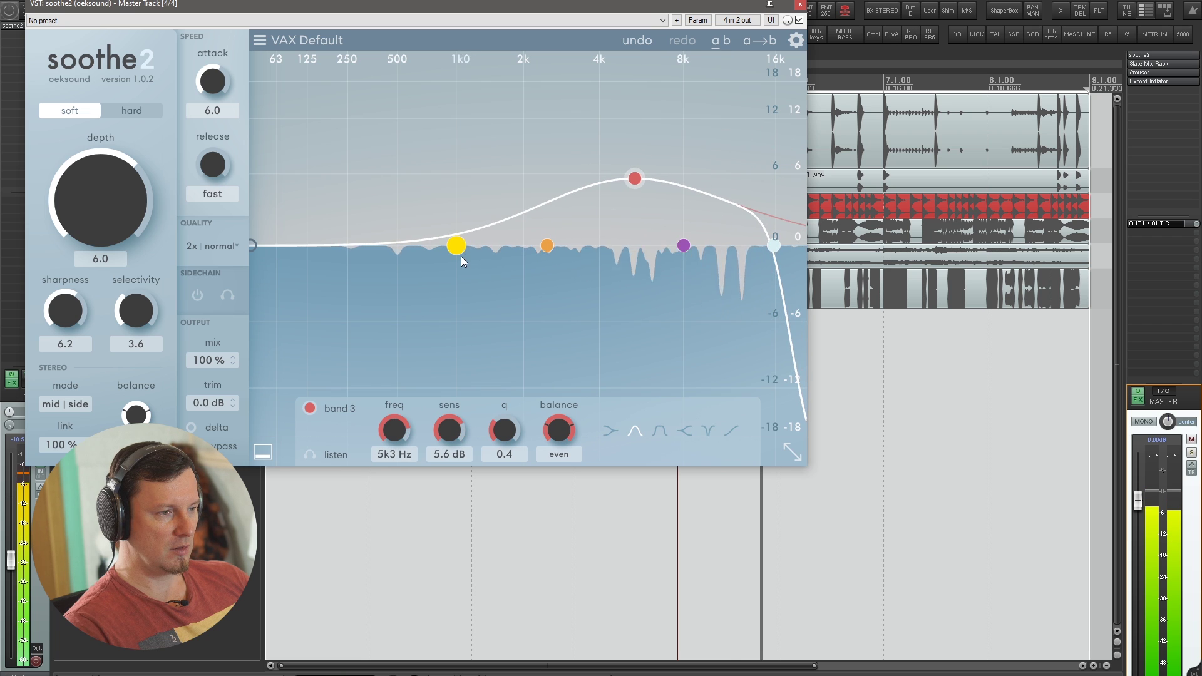
drag(457, 245, 460, 217)
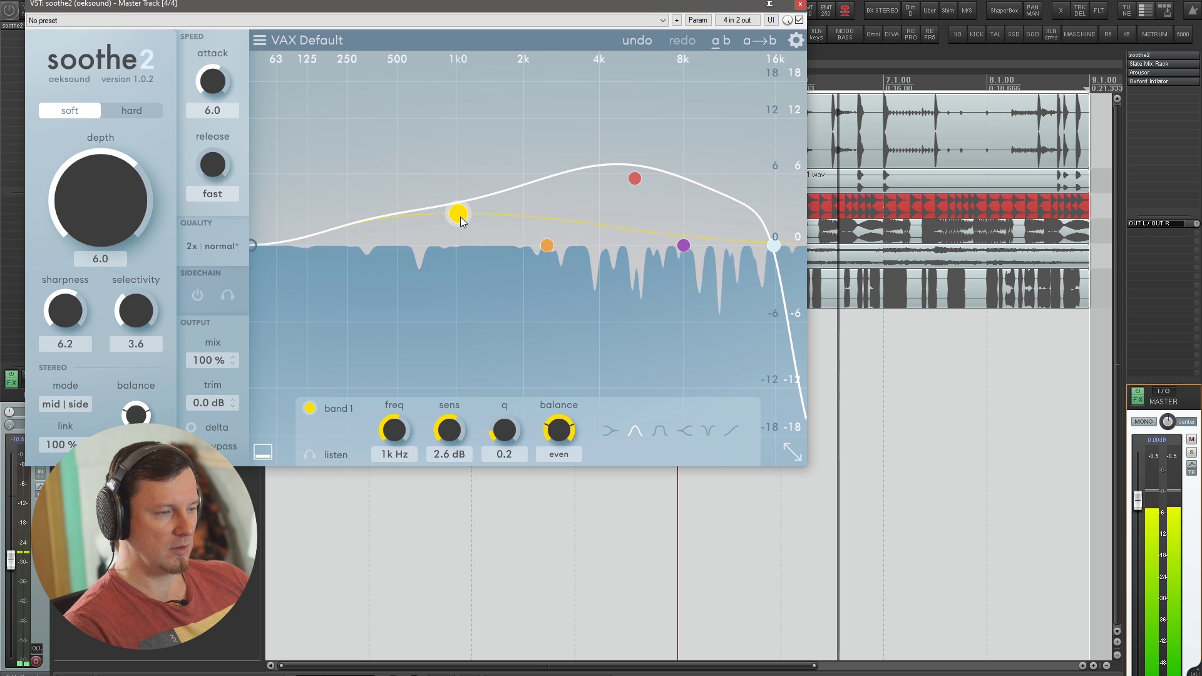
drag(635, 179, 639, 188)
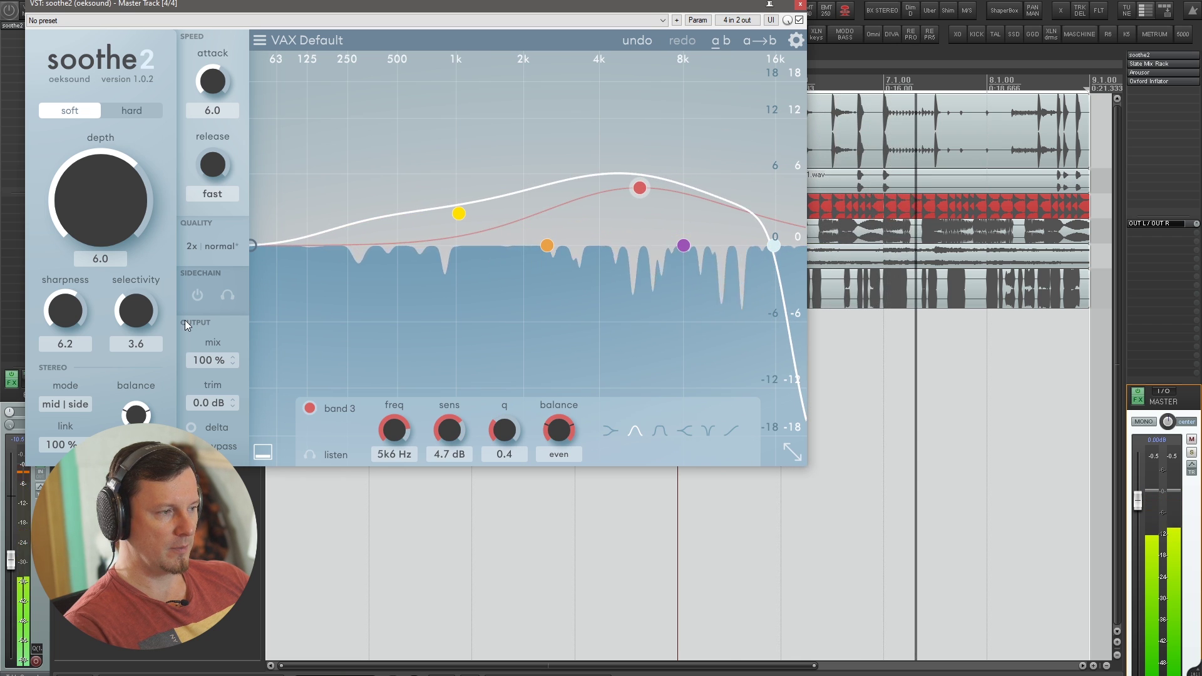
Set sharpness to 5.5 and selectivity to 6.4, with real-time quality at 4x oversampling and ultra resolution
drag(146, 309, 89, 314)
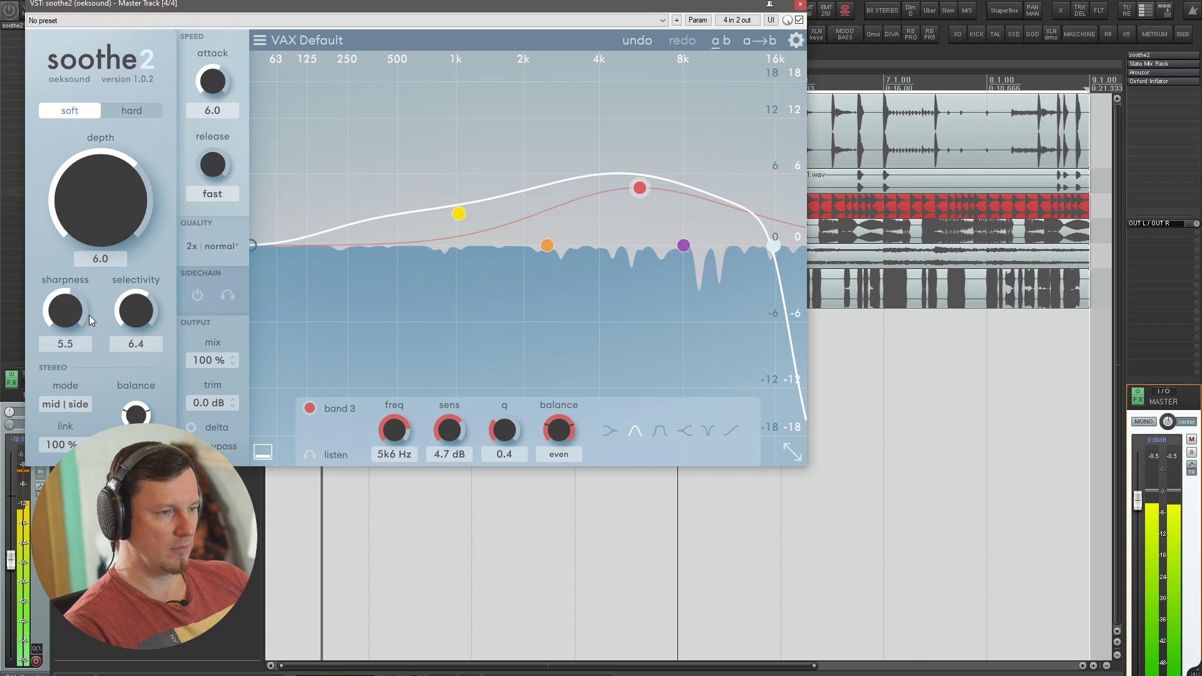
click(206, 249)
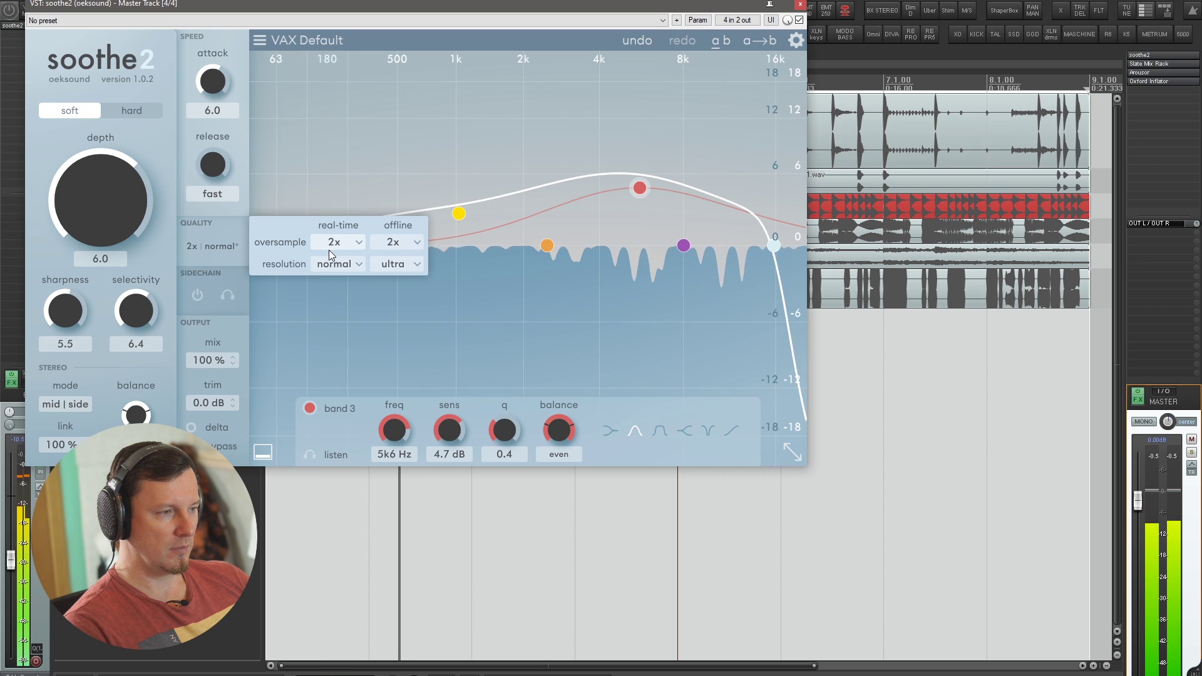
click(346, 246)
click(343, 266)
click(336, 280)
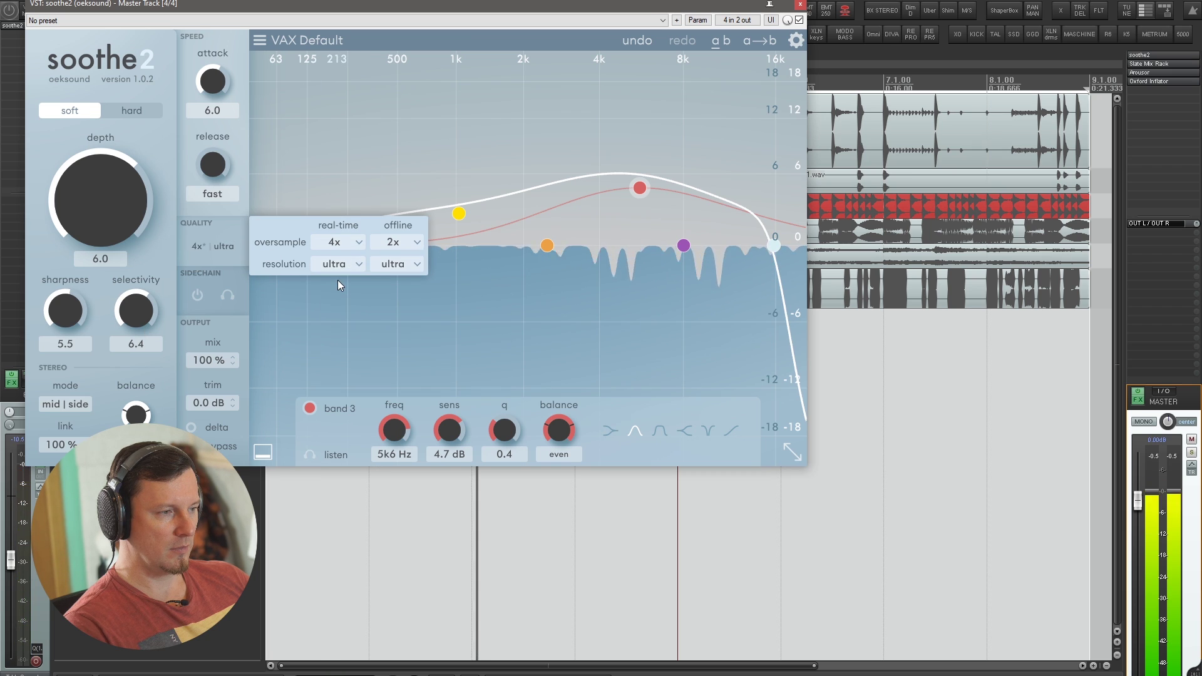
click(207, 246)
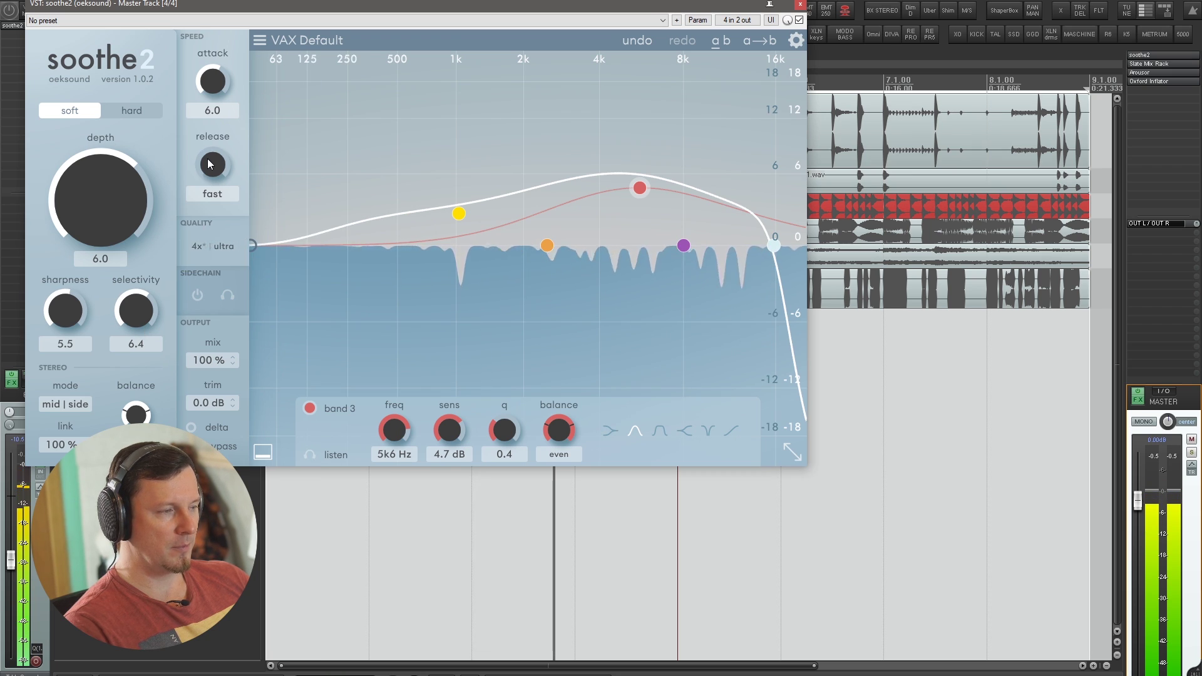
Audition the delta signal while setting the release to 6.0 and the attack to about 4.2, and turn delta off
click(191, 427)
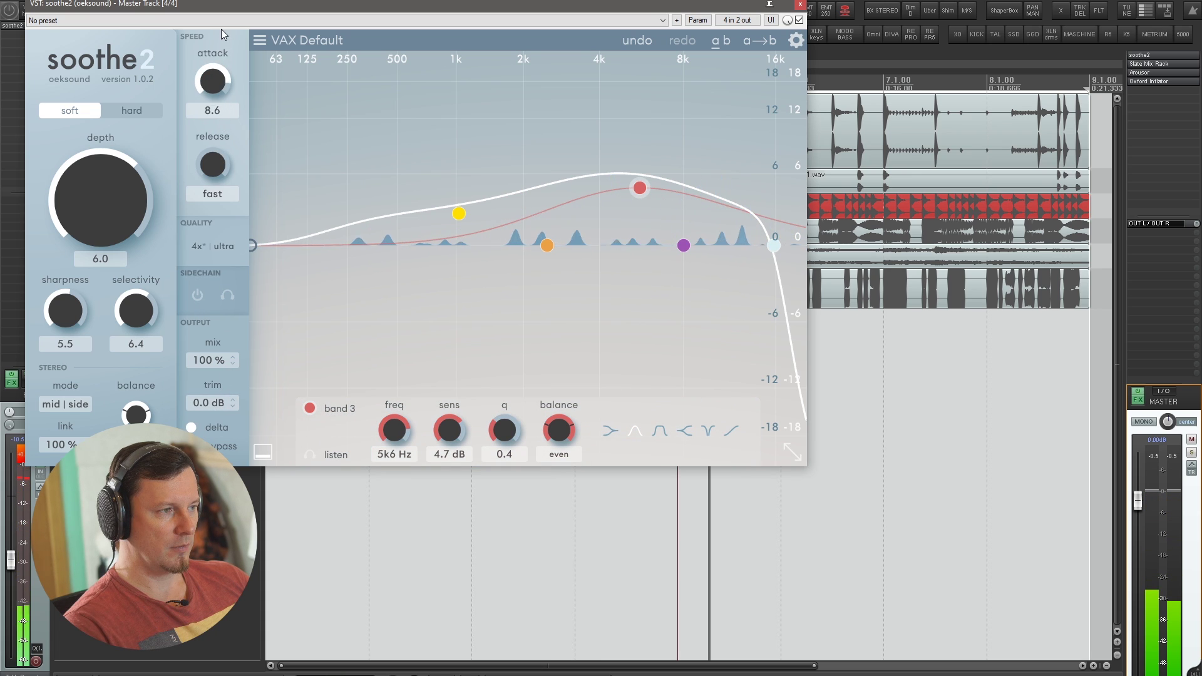
mouse_move(224, 115)
mouse_down()
mouse_move(224, 145)
mouse_move(224, 115)
mouse_up()
drag(217, 158, 210, 140)
drag(212, 88, 213, 66)
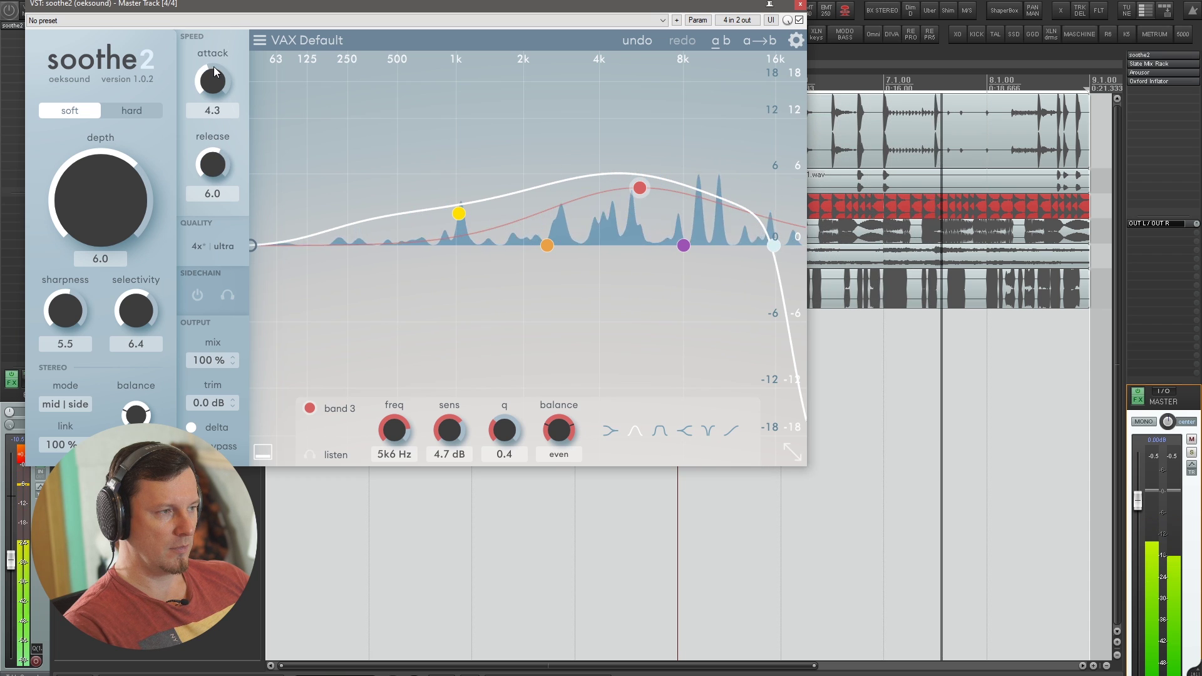
click(191, 427)
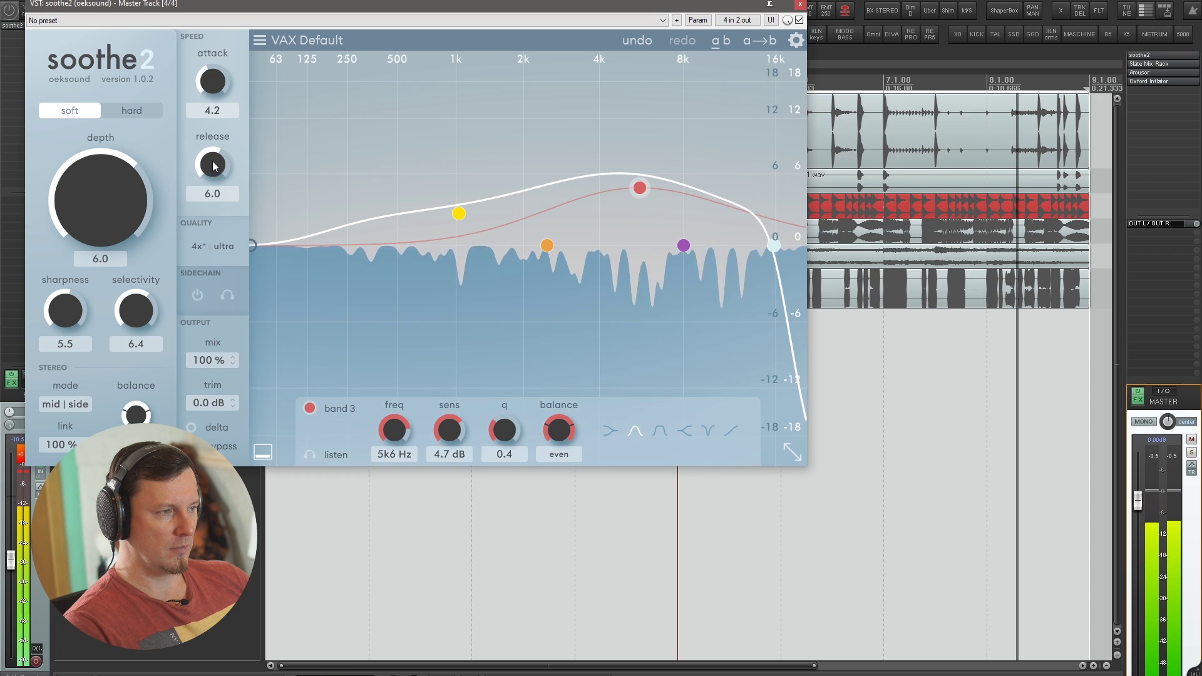
Try release settings of slow and 2.4 during playback, settling on release 4.0 and attack 3.5
drag(221, 254, 204, 86)
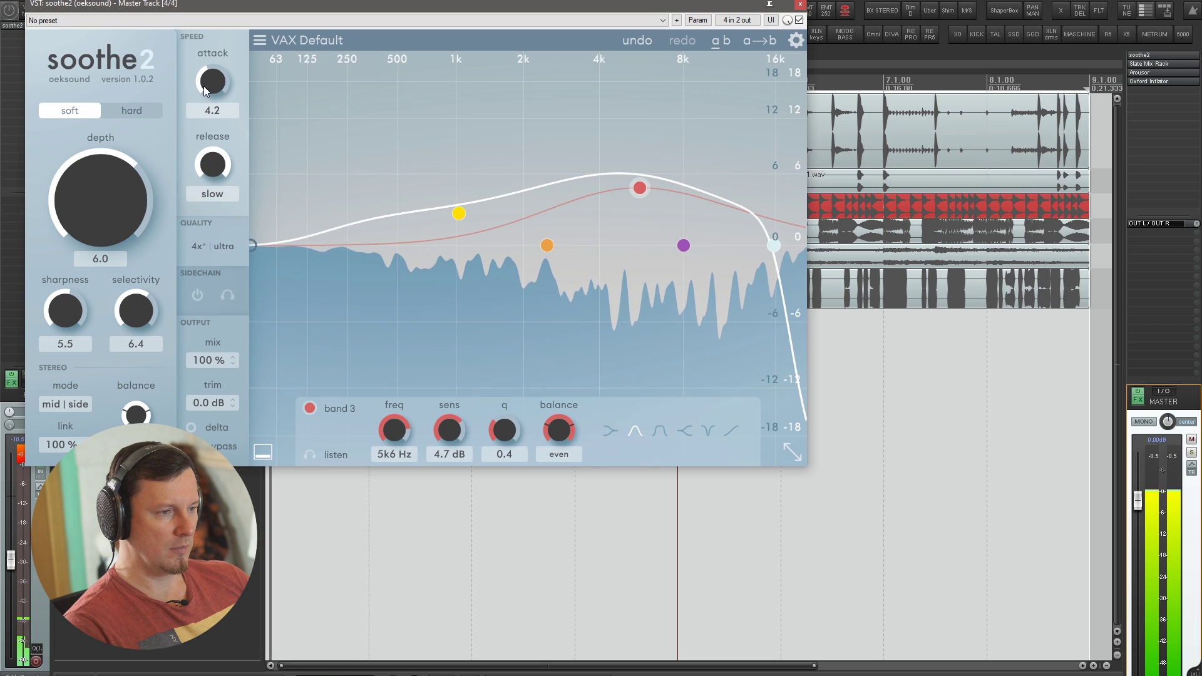
drag(225, 246, 219, 199)
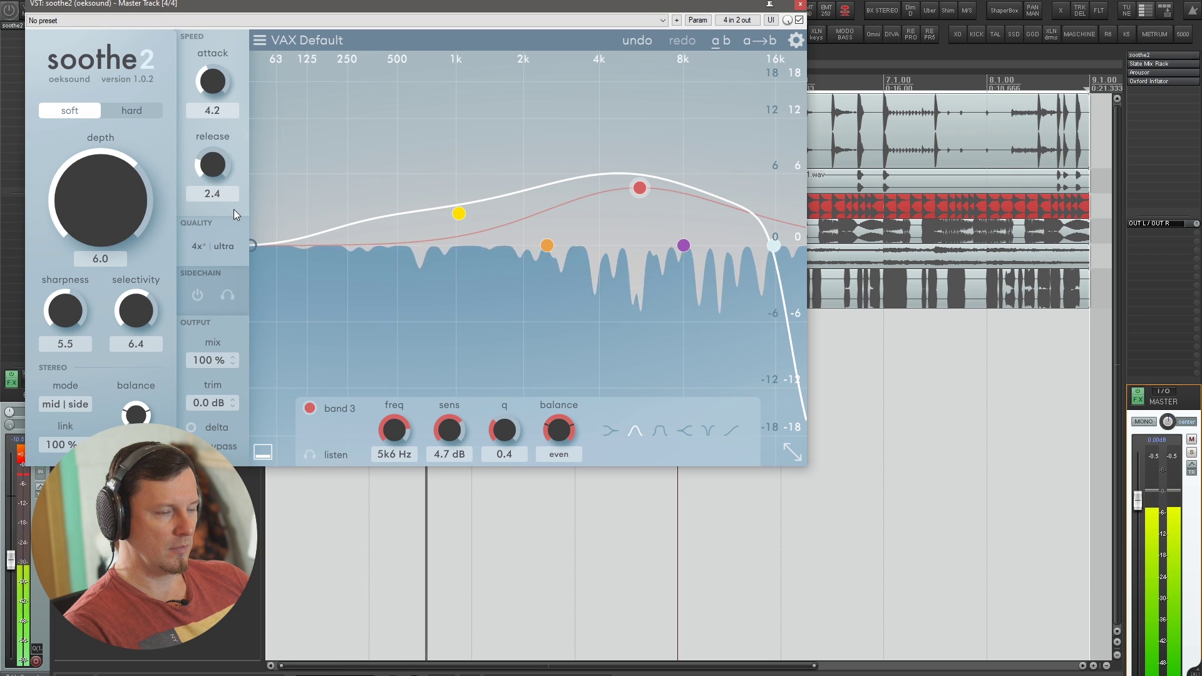
drag(233, 207, 211, 146)
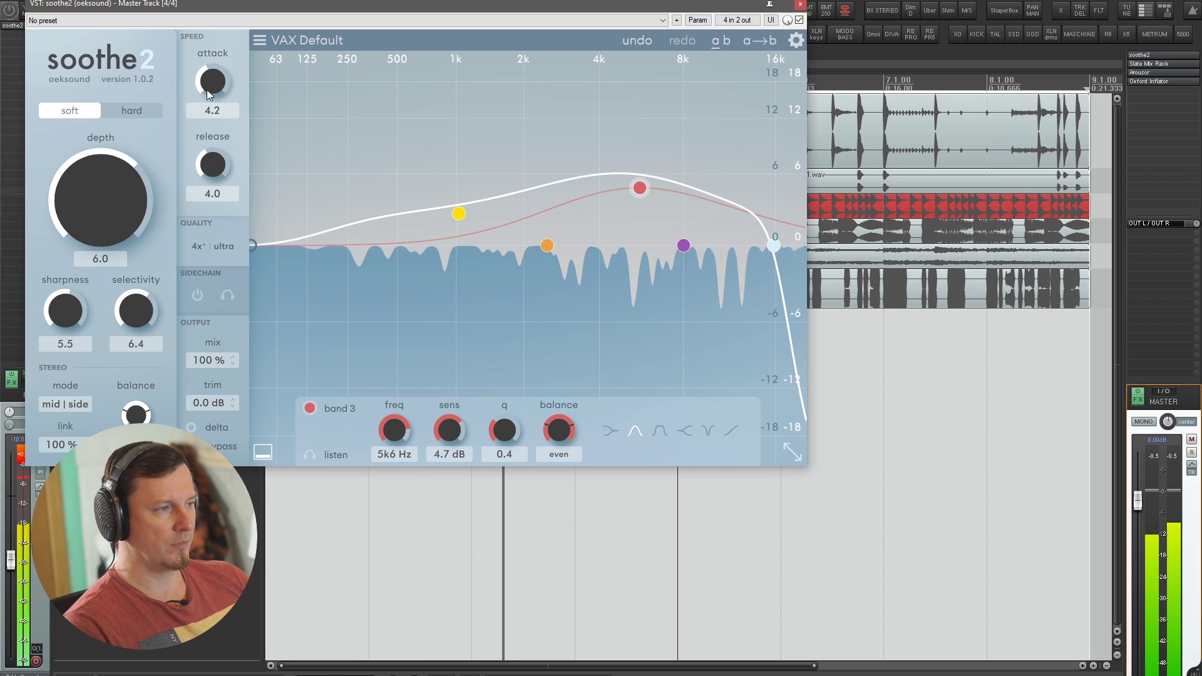
drag(212, 81, 219, 128)
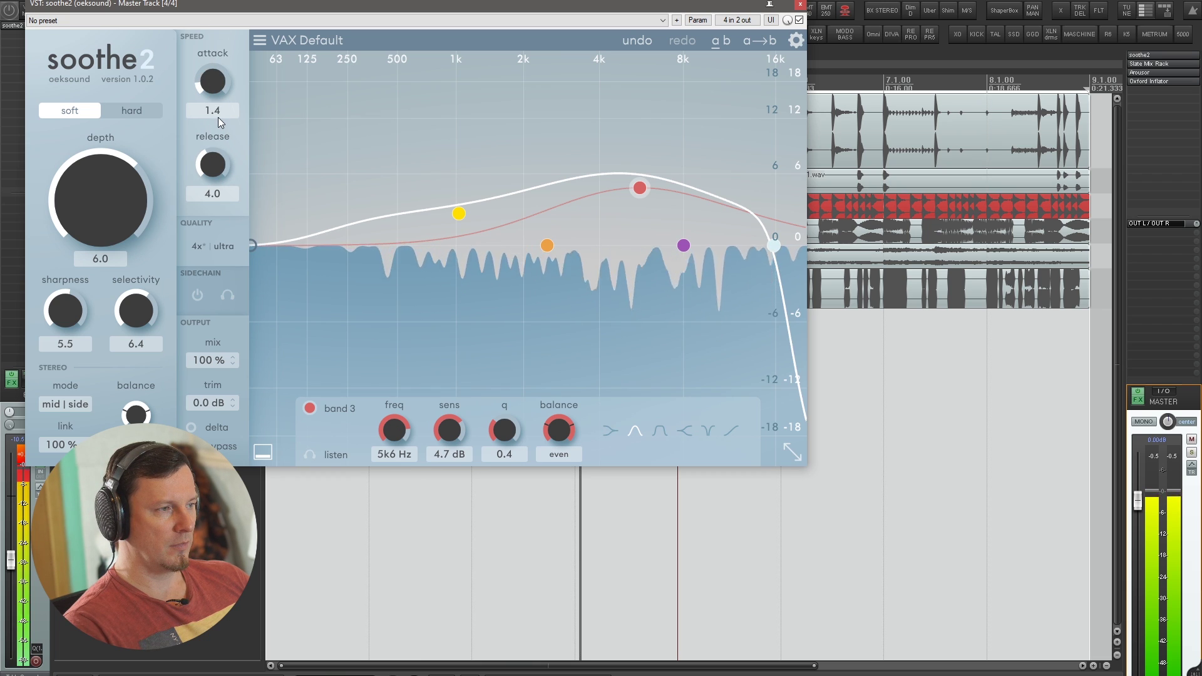
Set the depth to 4.9 and compare the processed master with the bypassed signal before stopping playback
mouse_move(134, 222)
mouse_down()
mouse_move(129, 332)
mouse_move(122, 212)
mouse_up()
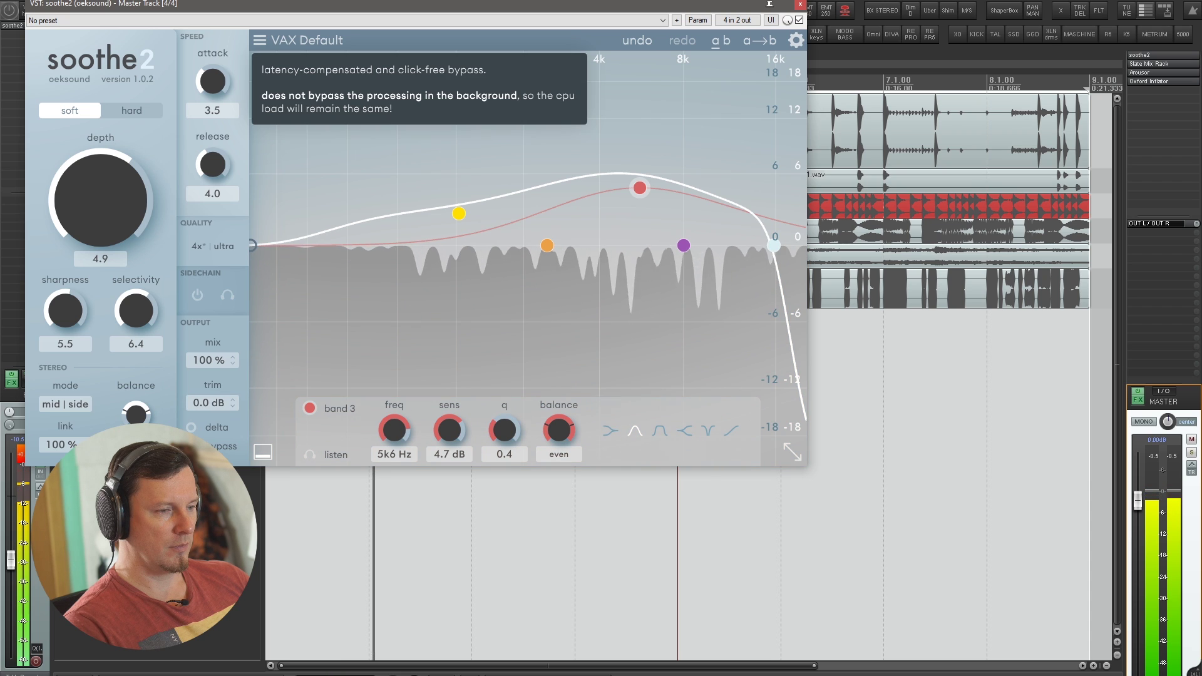
click(192, 447)
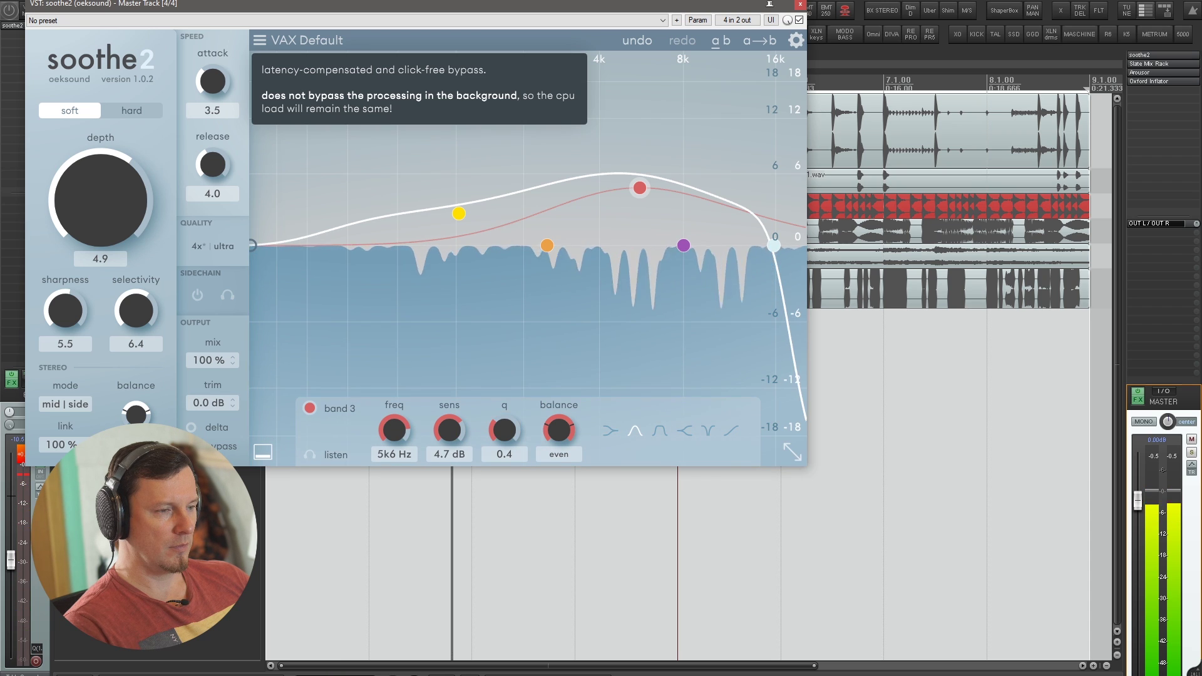
key(space)
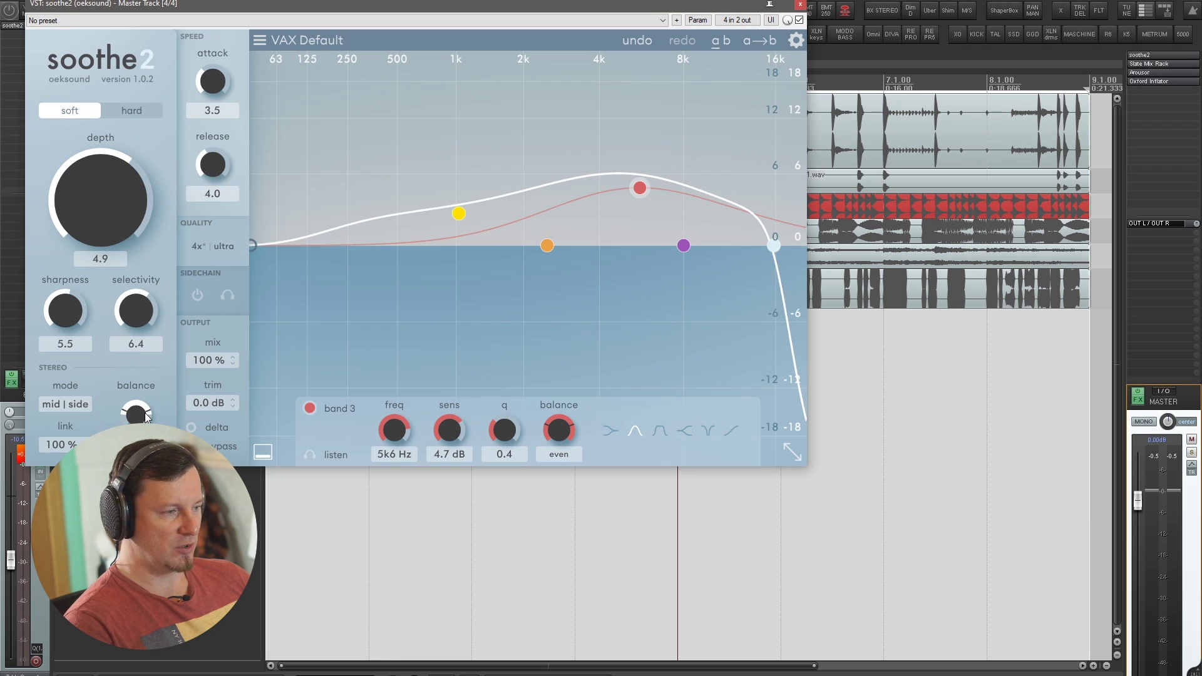
mouse_move(145, 412)
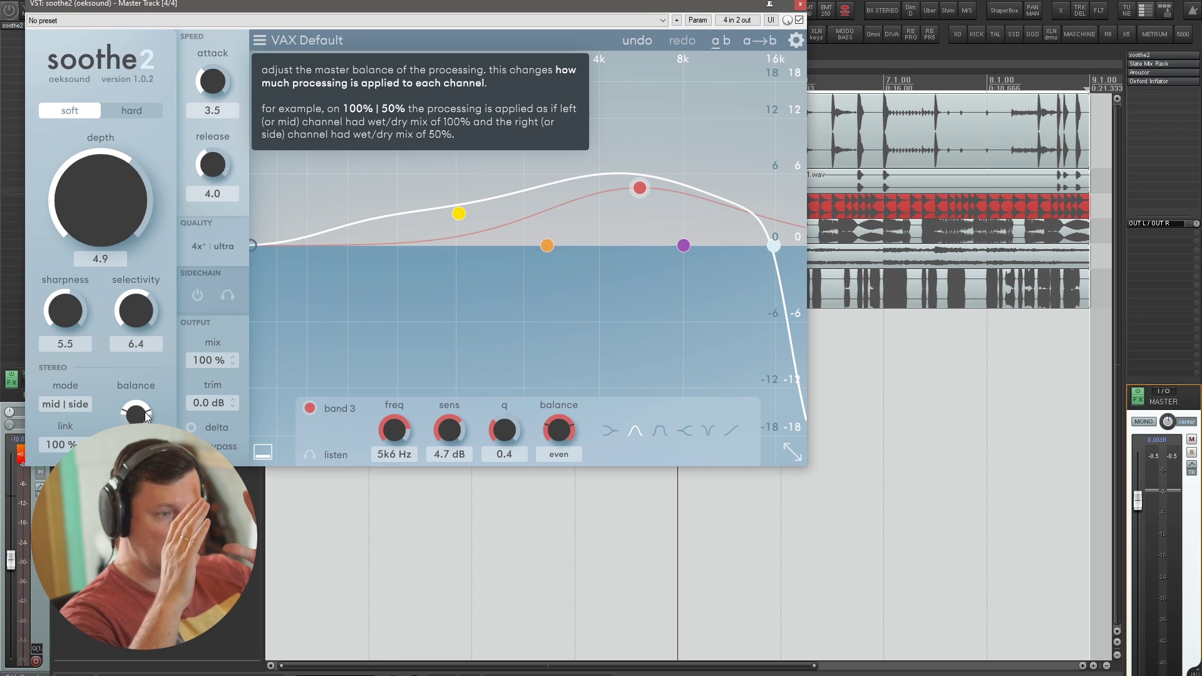